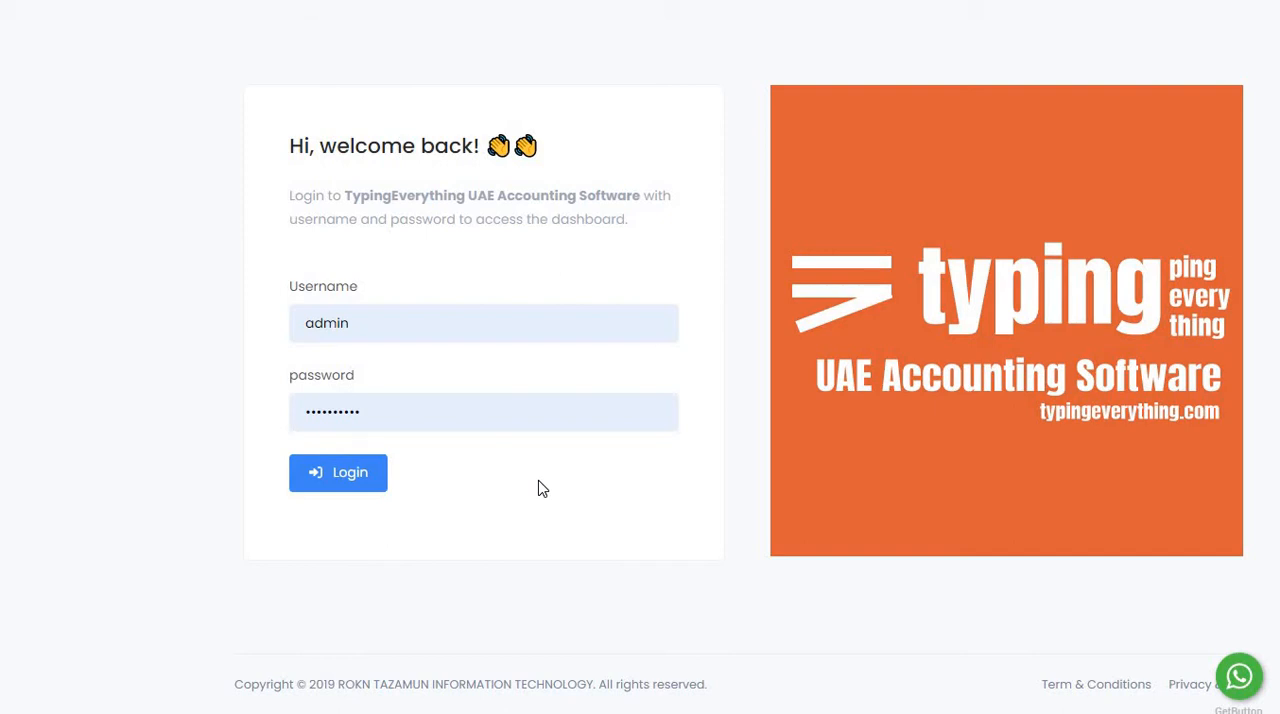
# Log in to the accounting dashboard with the prefilled admin account.
pyautogui.click(441, 338)
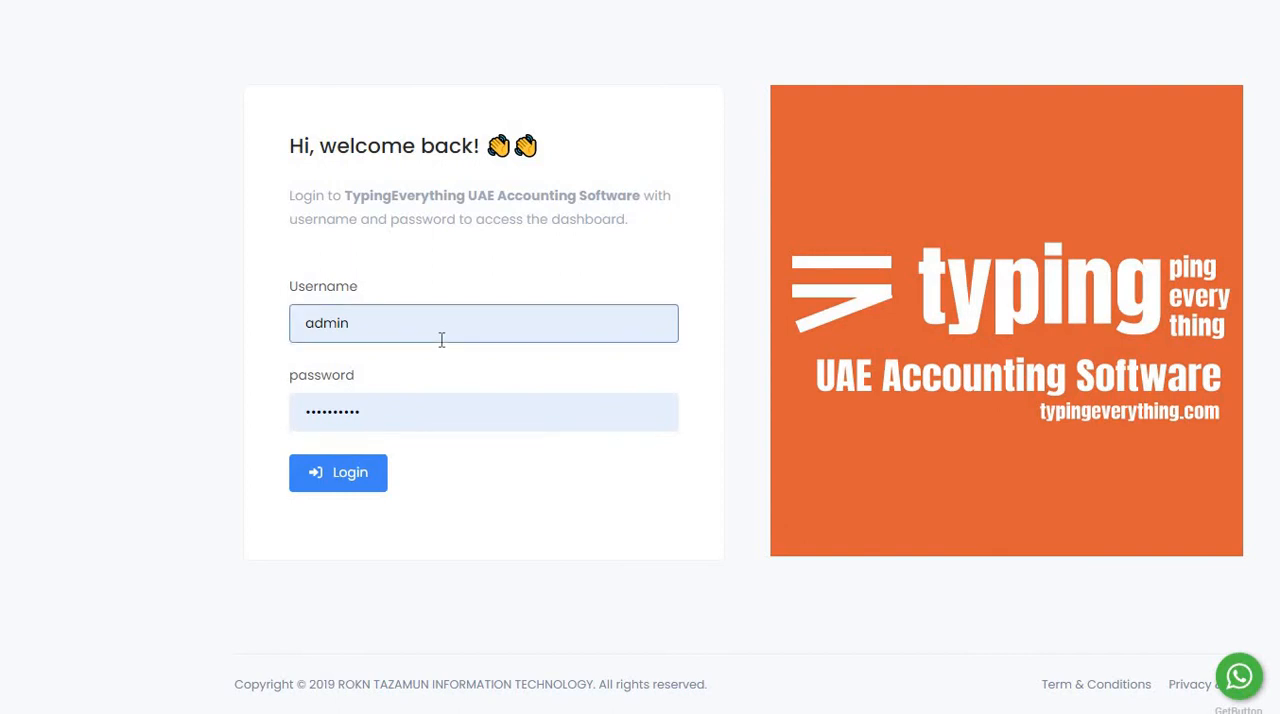
pyautogui.click(463, 283)
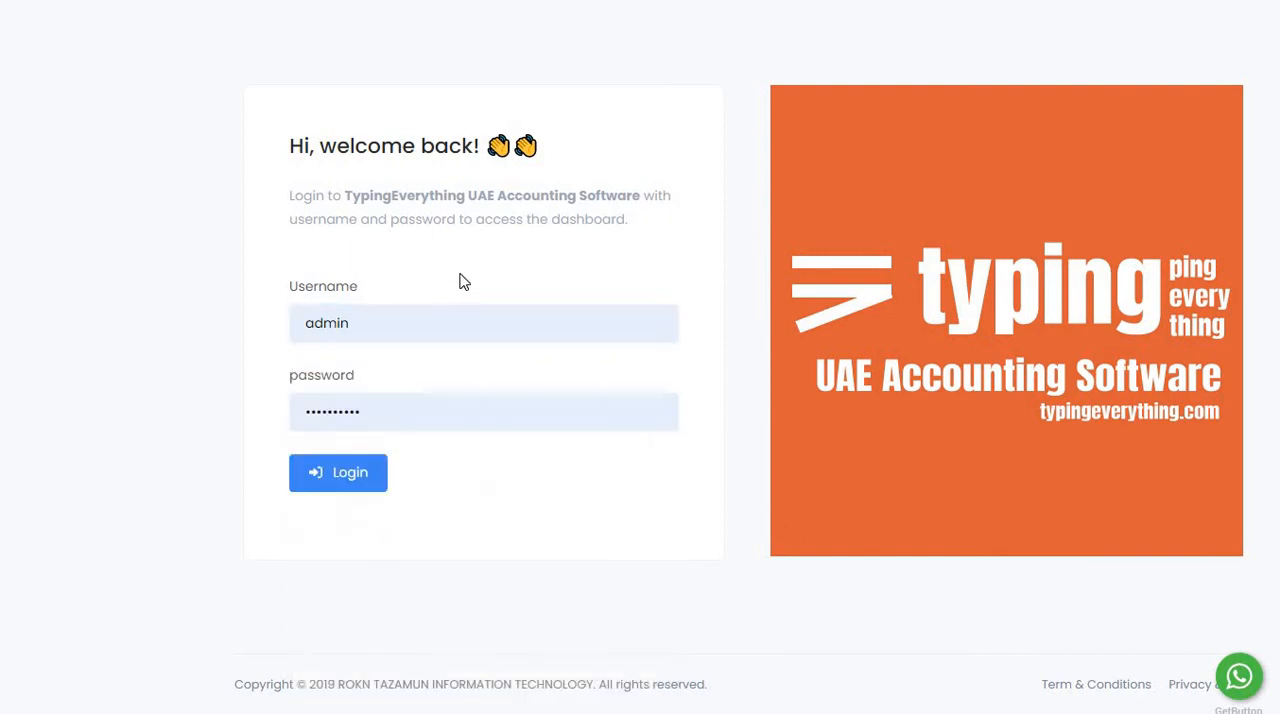
pyautogui.click(372, 488)
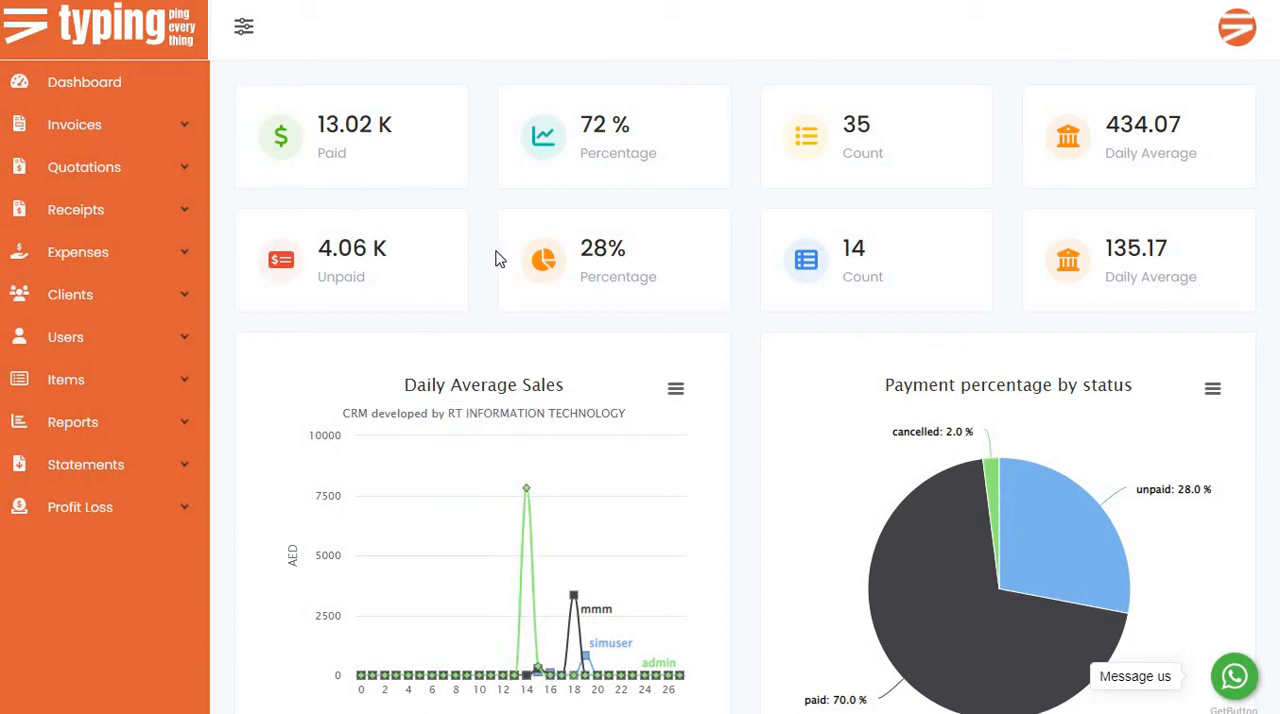
# Examine the dashboard's paid summary figures: percentage, count and daily average.
pyautogui.scroll(-10, 499, 259)
pyautogui.scroll(7, 499, 259)
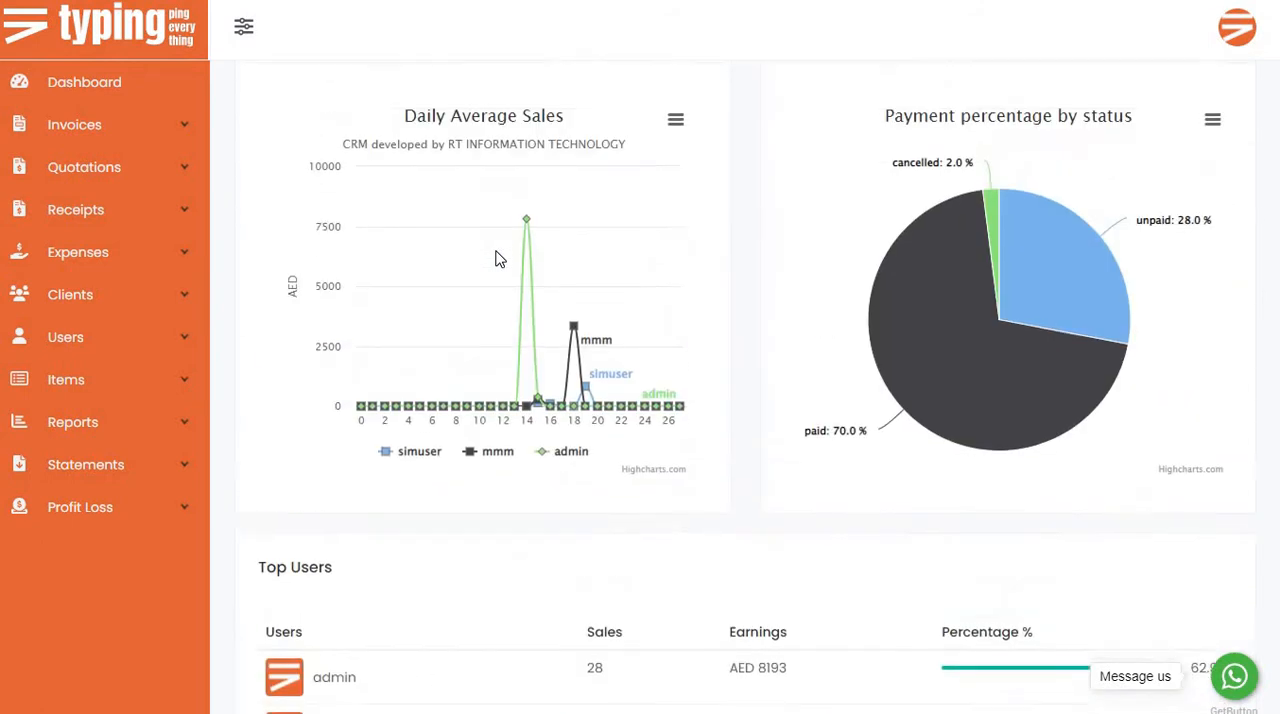
pyautogui.scroll(3, 499, 259)
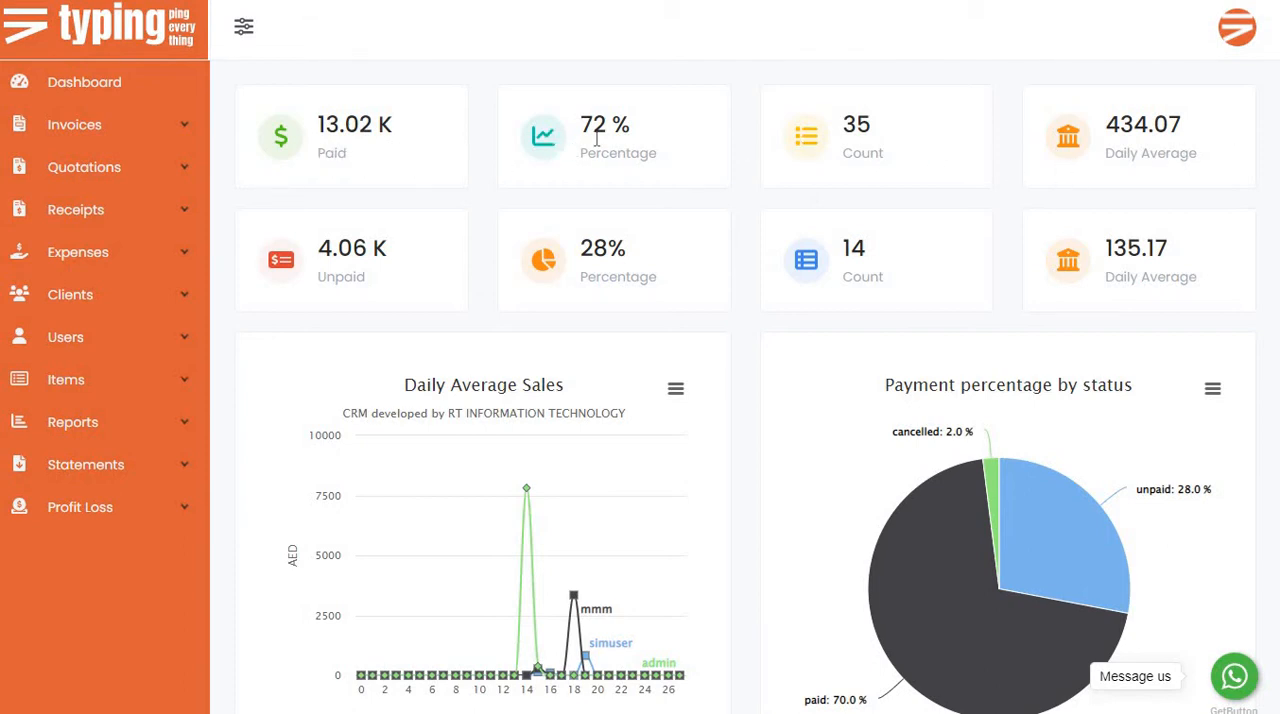
pyautogui.moveTo(581, 122); pyautogui.dragTo(666, 131)
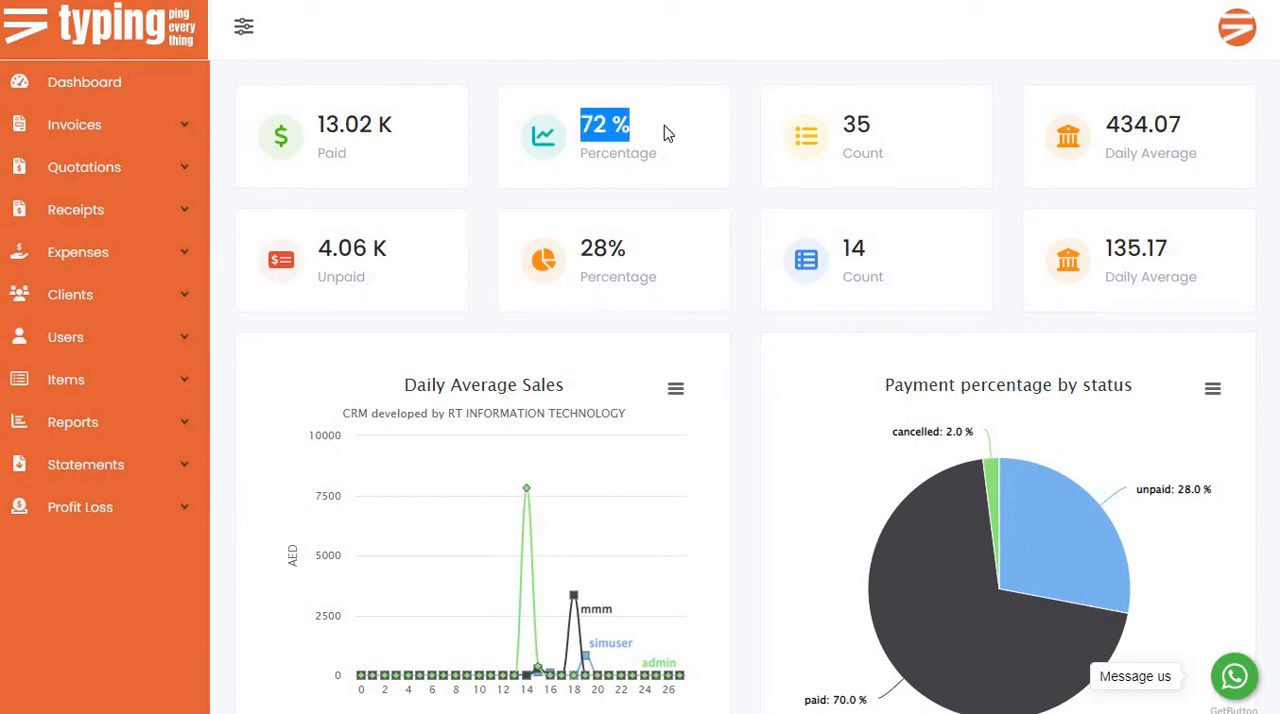
pyautogui.click(662, 134)
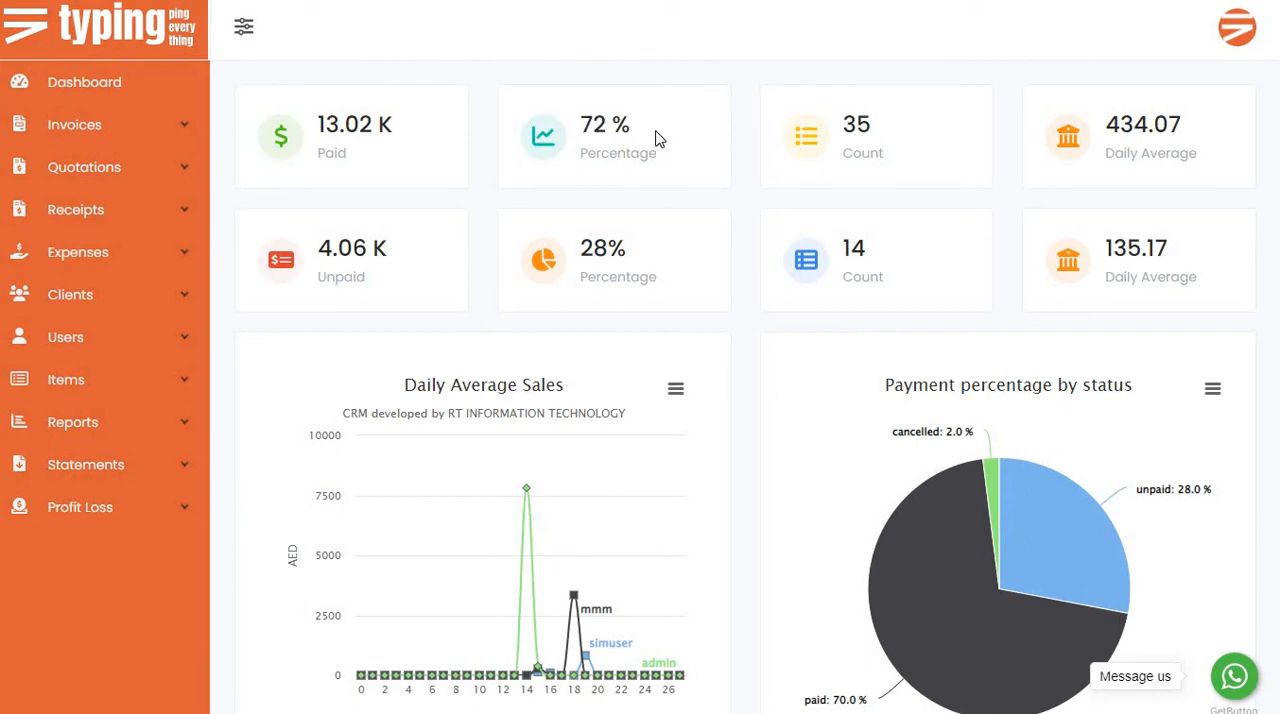
pyautogui.doubleClick(861, 126)
pyautogui.click(920, 166)
pyautogui.doubleClick(1136, 130)
pyautogui.click(1212, 142)
# Examine the Daily Average Sales chart by user and the Payment percentage by status chart.
pyautogui.scroll(-2, 797, 284)
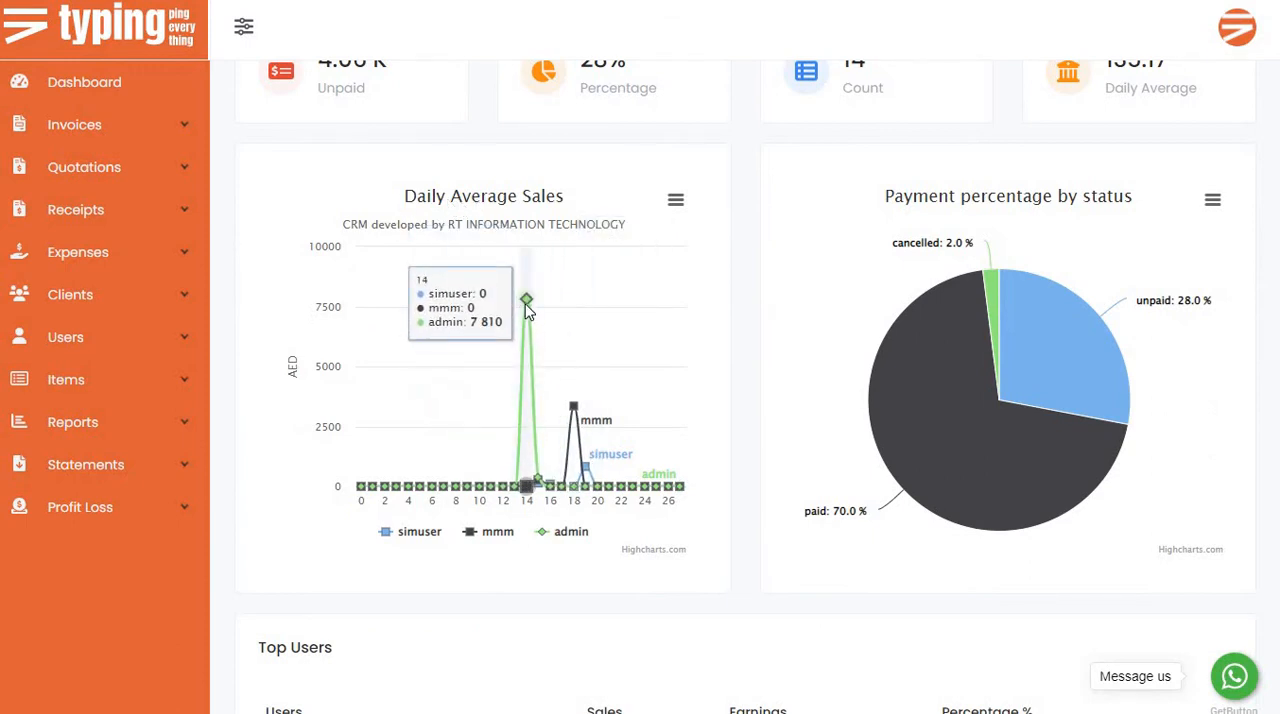
pyautogui.scroll(1, 528, 310)
pyautogui.scroll(-1, 528, 310)
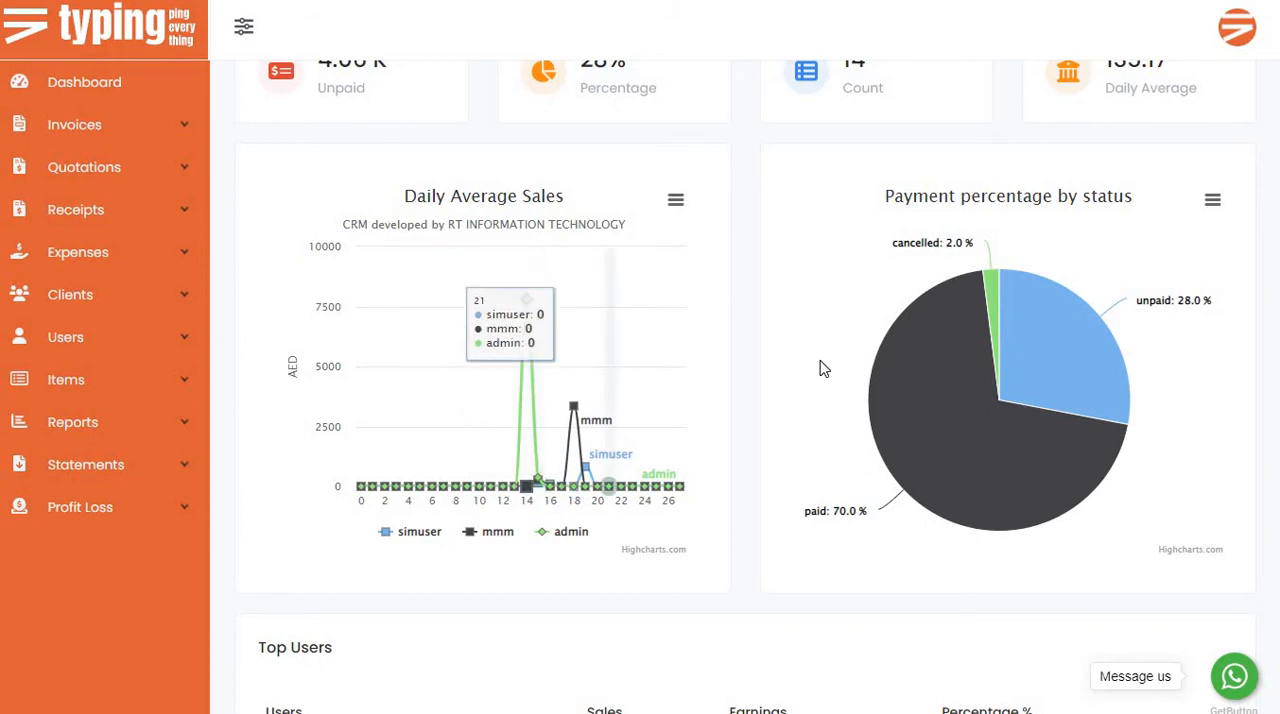
pyautogui.scroll(2, 820, 369)
pyautogui.scroll(-1, 822, 367)
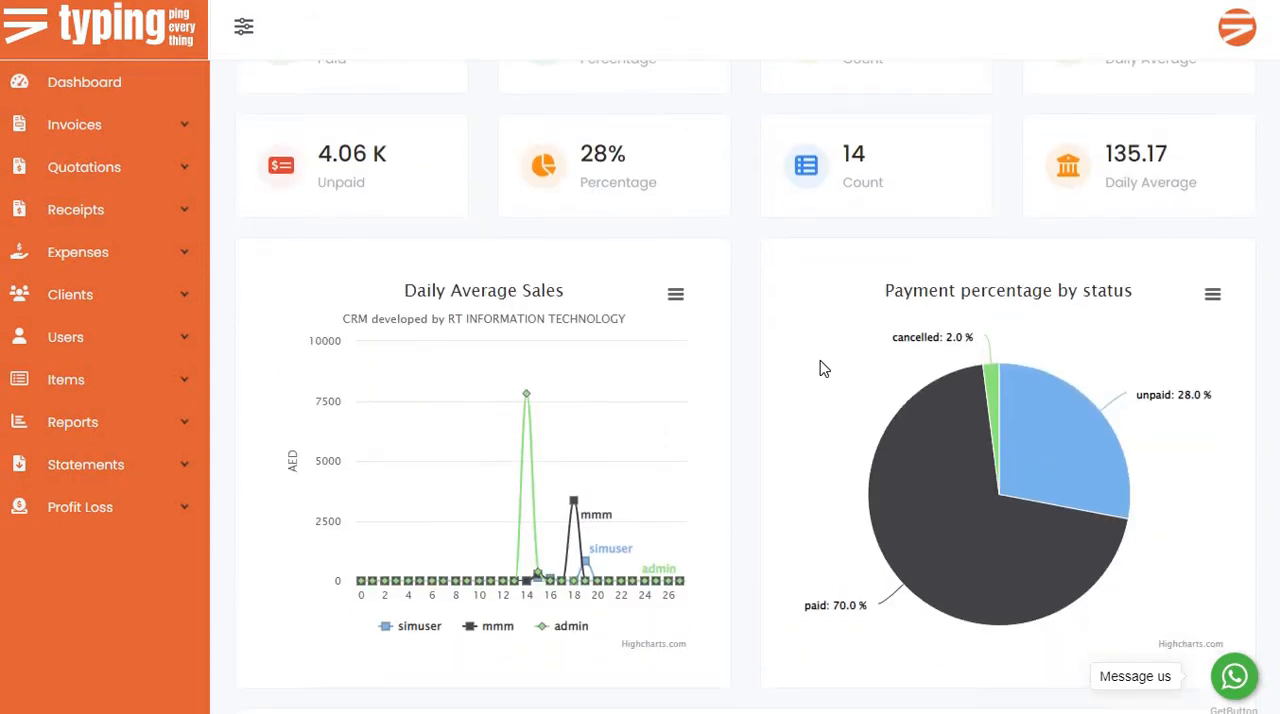
pyautogui.scroll(-1, 804, 364)
pyautogui.scroll(-1, 806, 365)
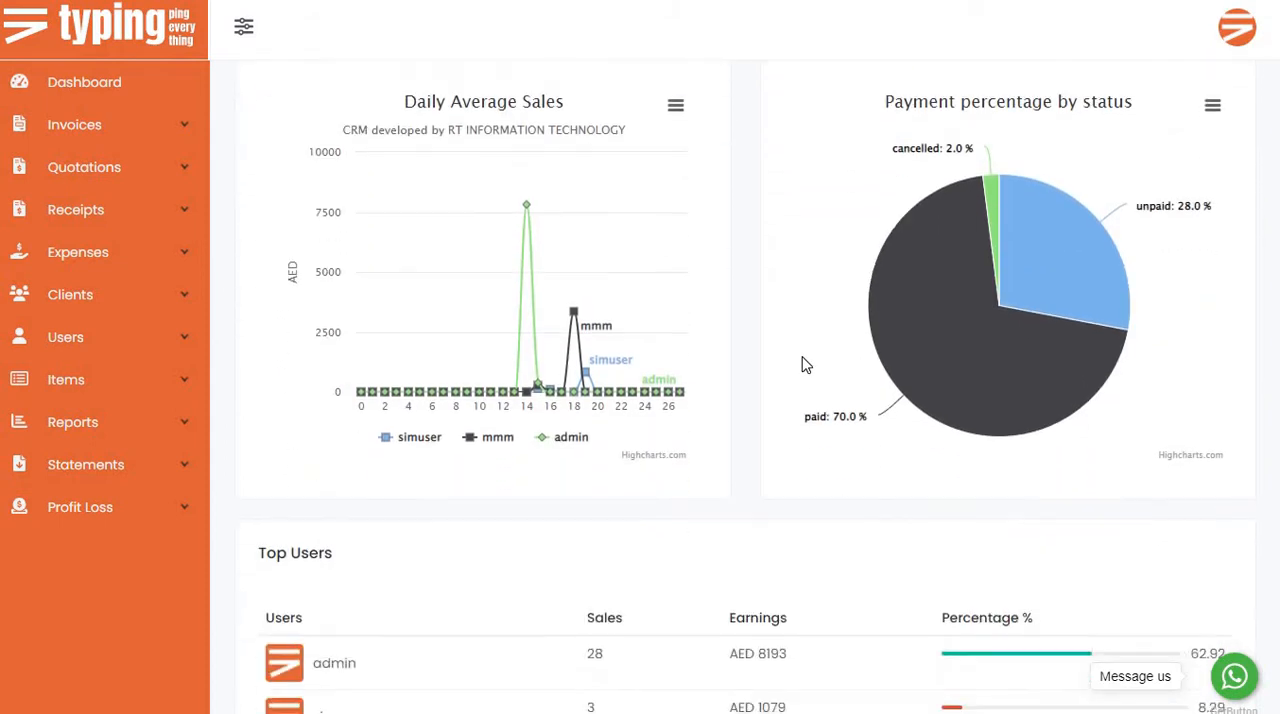
pyautogui.scroll(3, 806, 363)
pyautogui.scroll(-1, 757, 400)
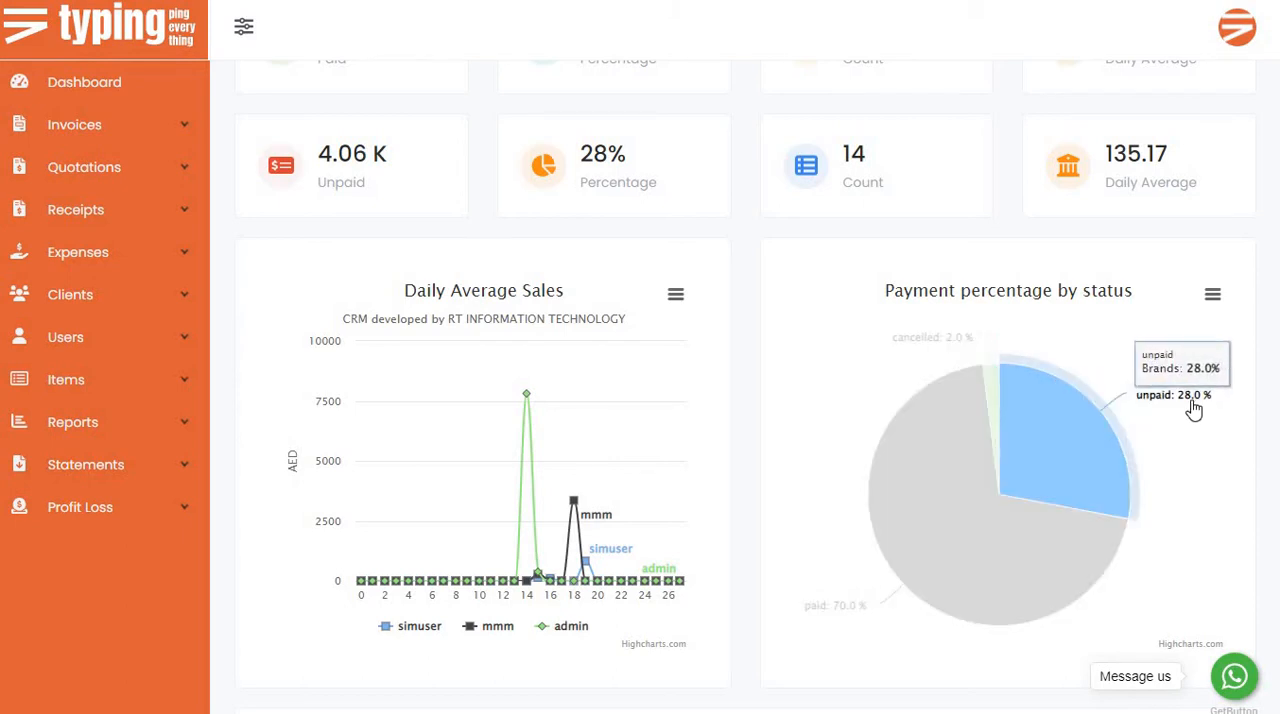
# Compare the unpaid percentage in the summary figures with the slices of the payment status pie chart.
pyautogui.scroll(1, 1205, 408)
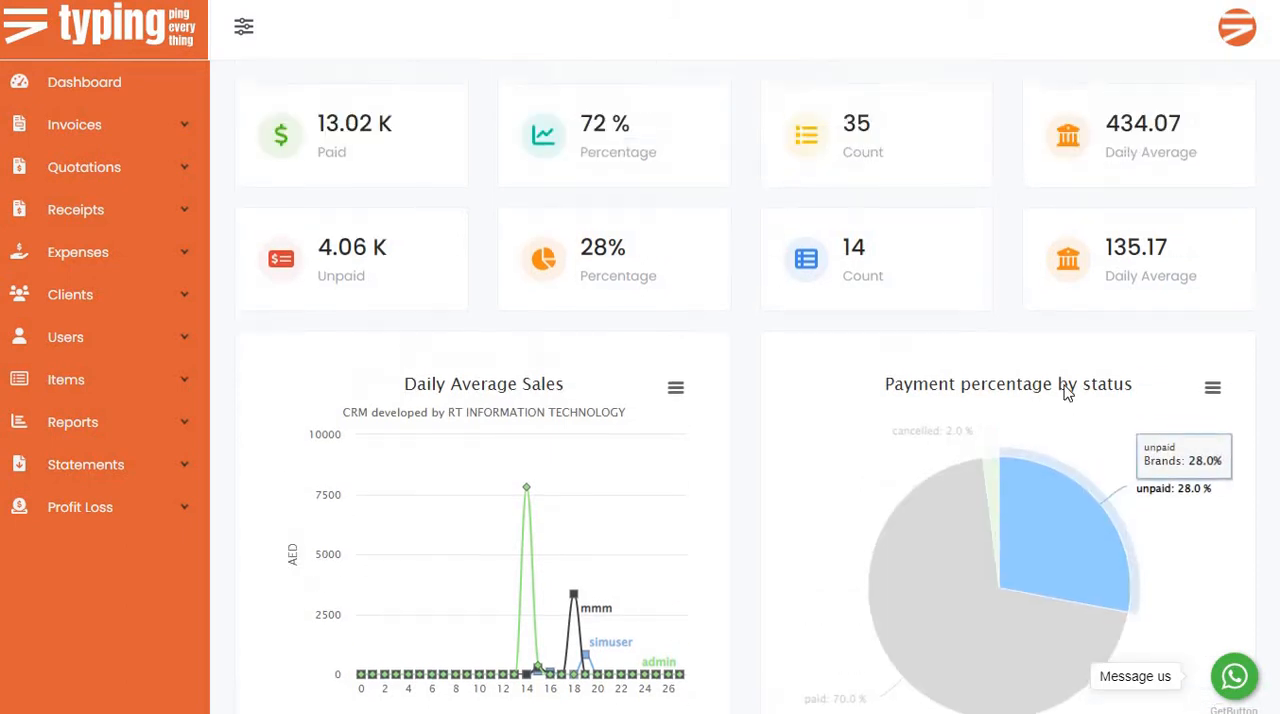
pyautogui.doubleClick(600, 250)
pyautogui.scroll(-1, 935, 525)
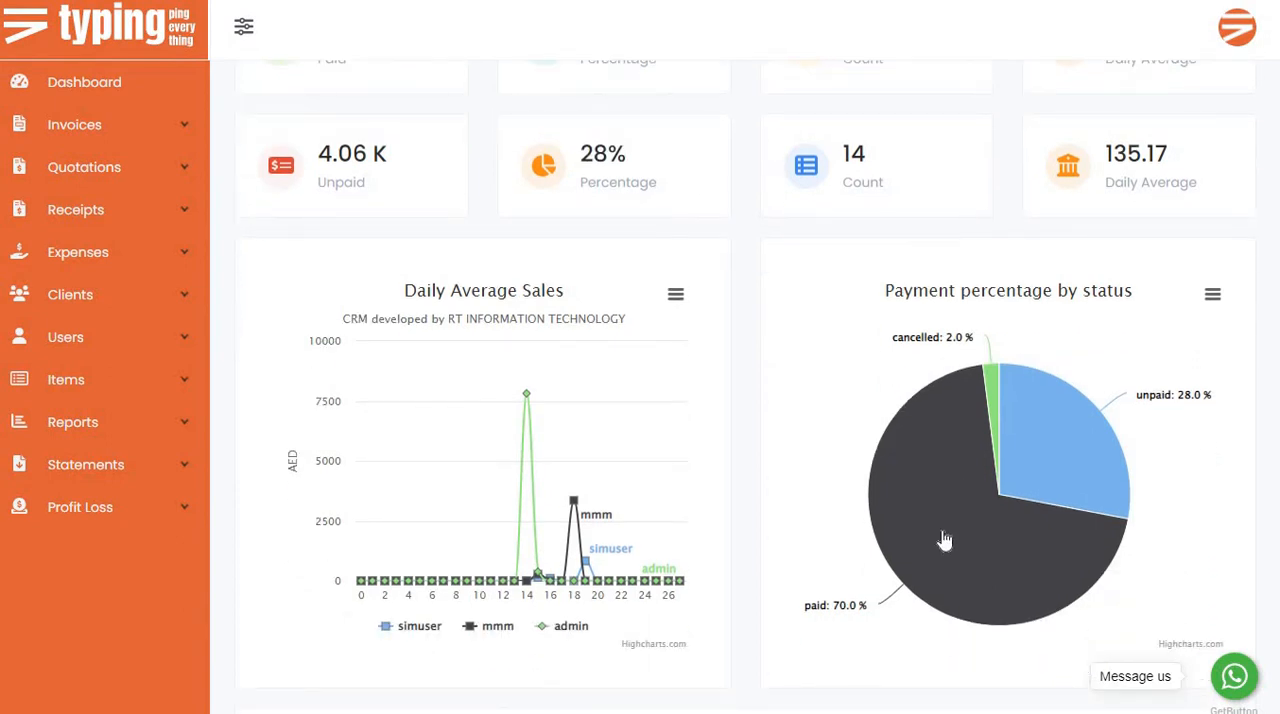
pyautogui.scroll(1, 843, 477)
pyautogui.scroll(-1, 920, 537)
pyautogui.scroll(1, 945, 468)
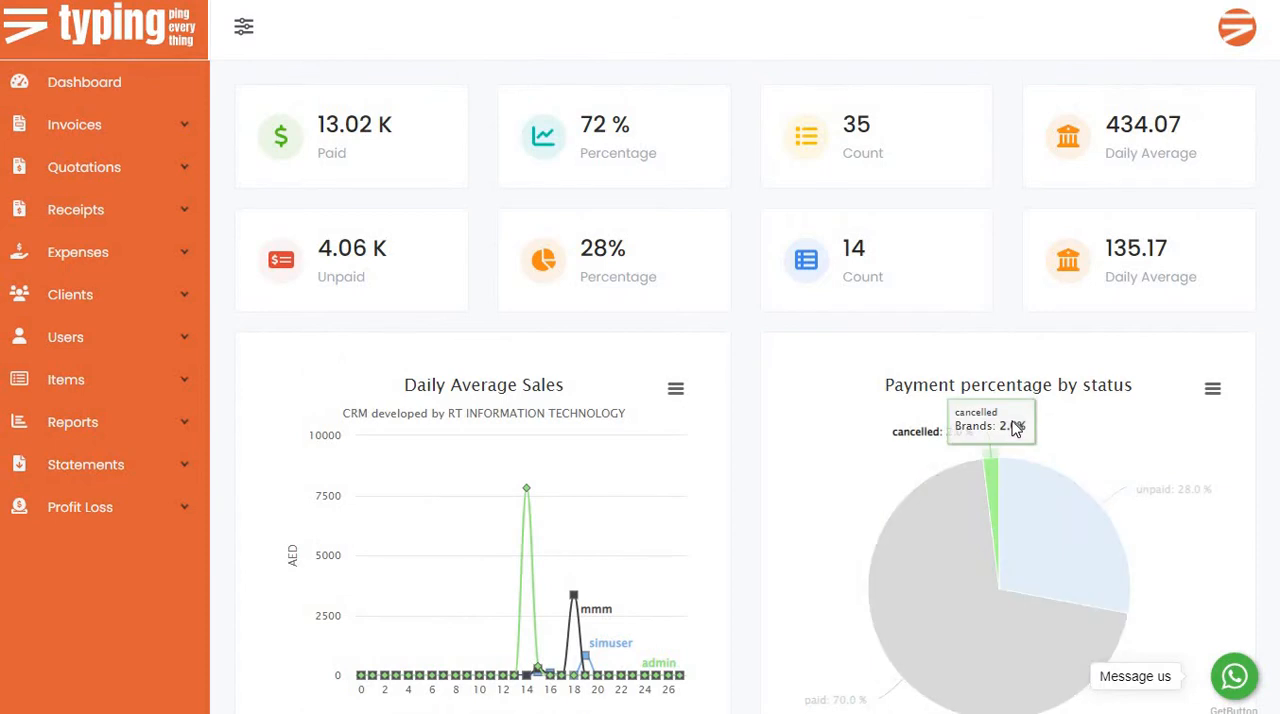
pyautogui.scroll(-5, 789, 329)
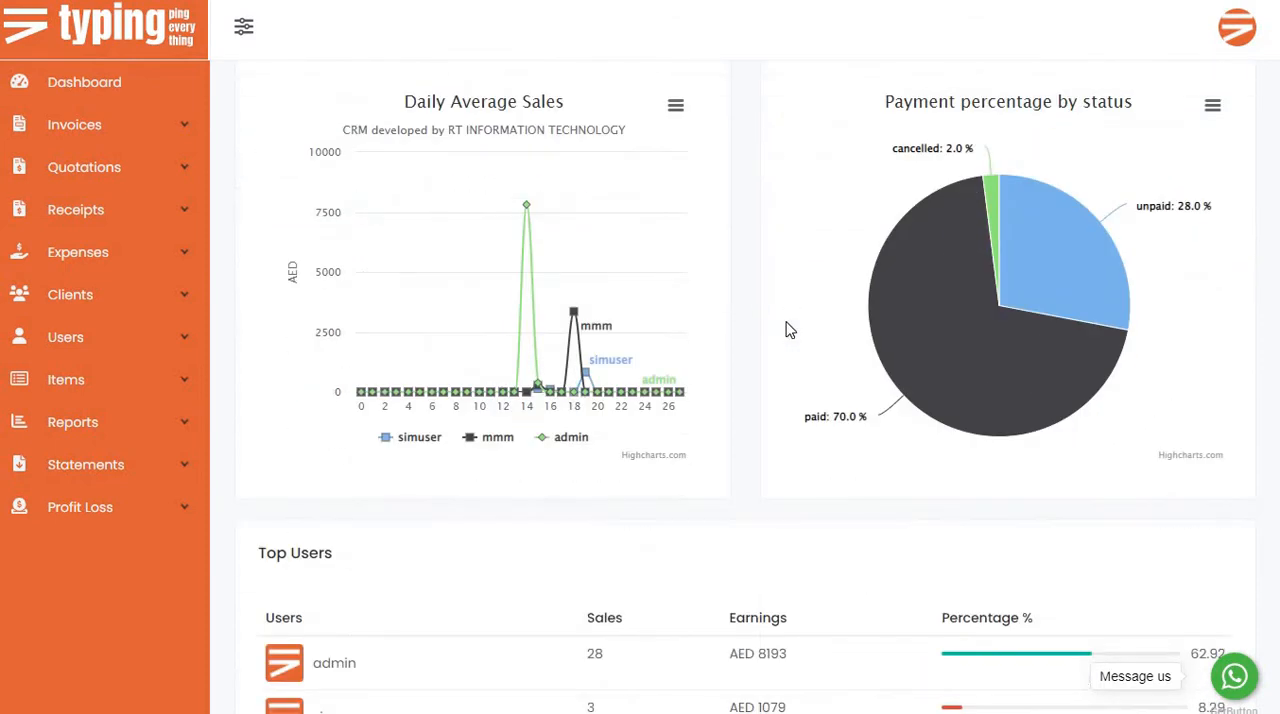
# Review the sales and earnings in the Top Users table and the invoice shares in the Top 10 clients chart.
pyautogui.scroll(-2, 789, 329)
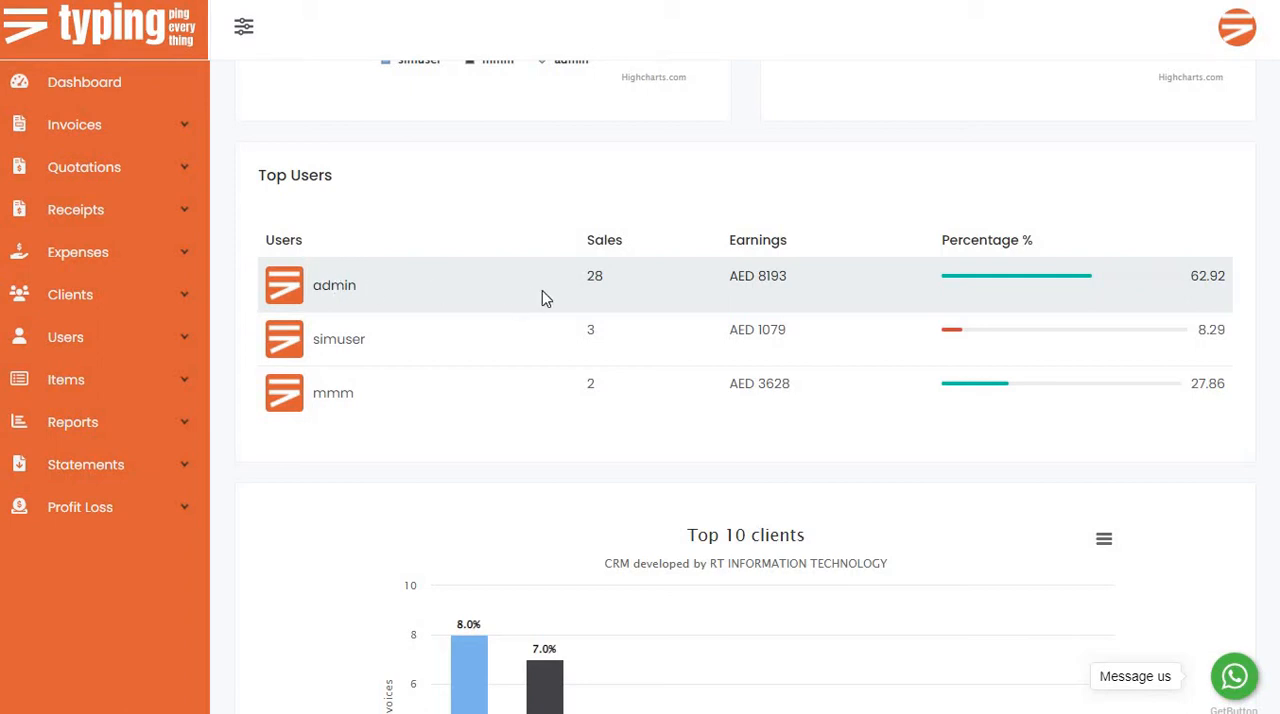
pyautogui.doubleClick(768, 276)
pyautogui.doubleClick(746, 278)
pyautogui.scroll(-2, 929, 317)
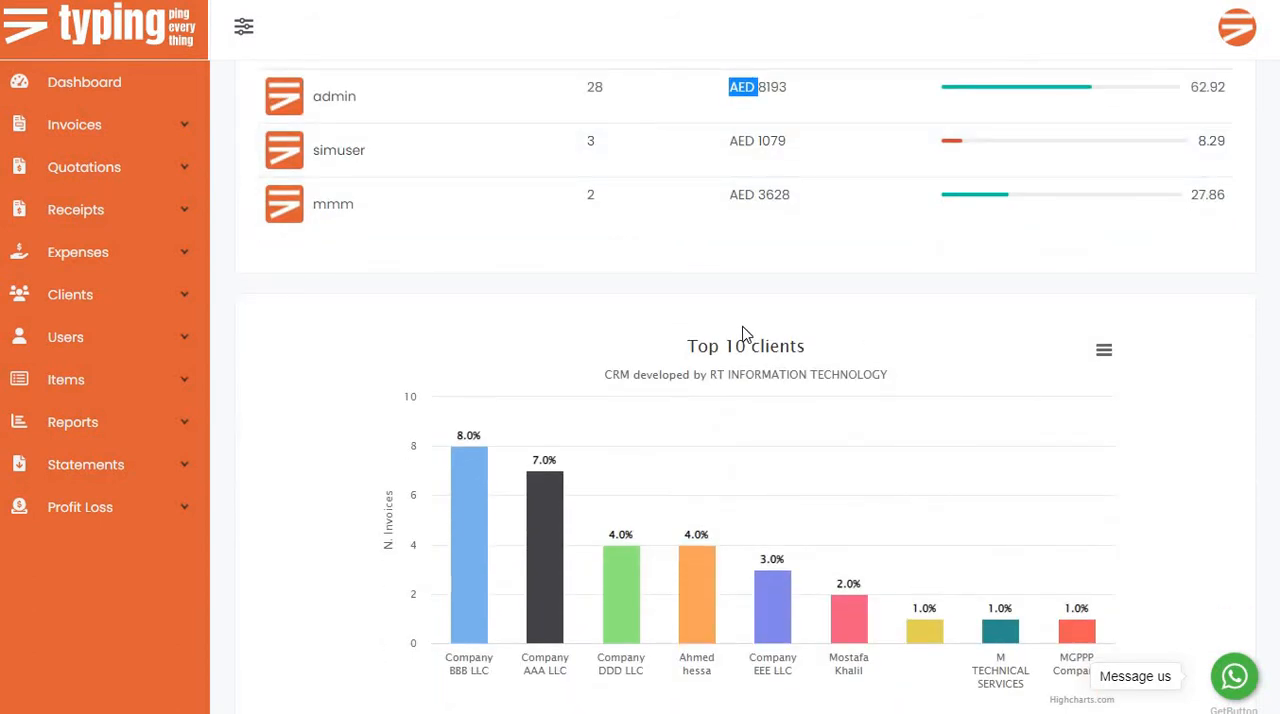
pyautogui.scroll(-1, 737, 337)
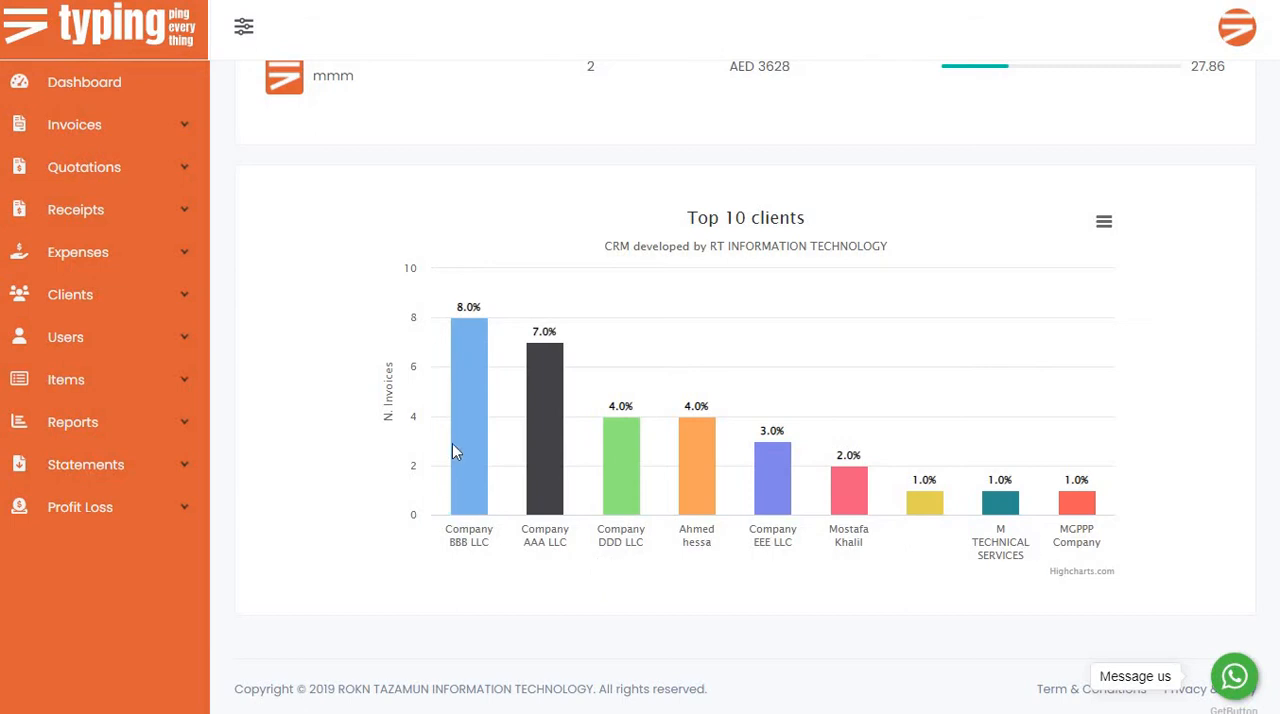
pyautogui.moveTo(464, 491)
pyautogui.moveTo(518, 503)
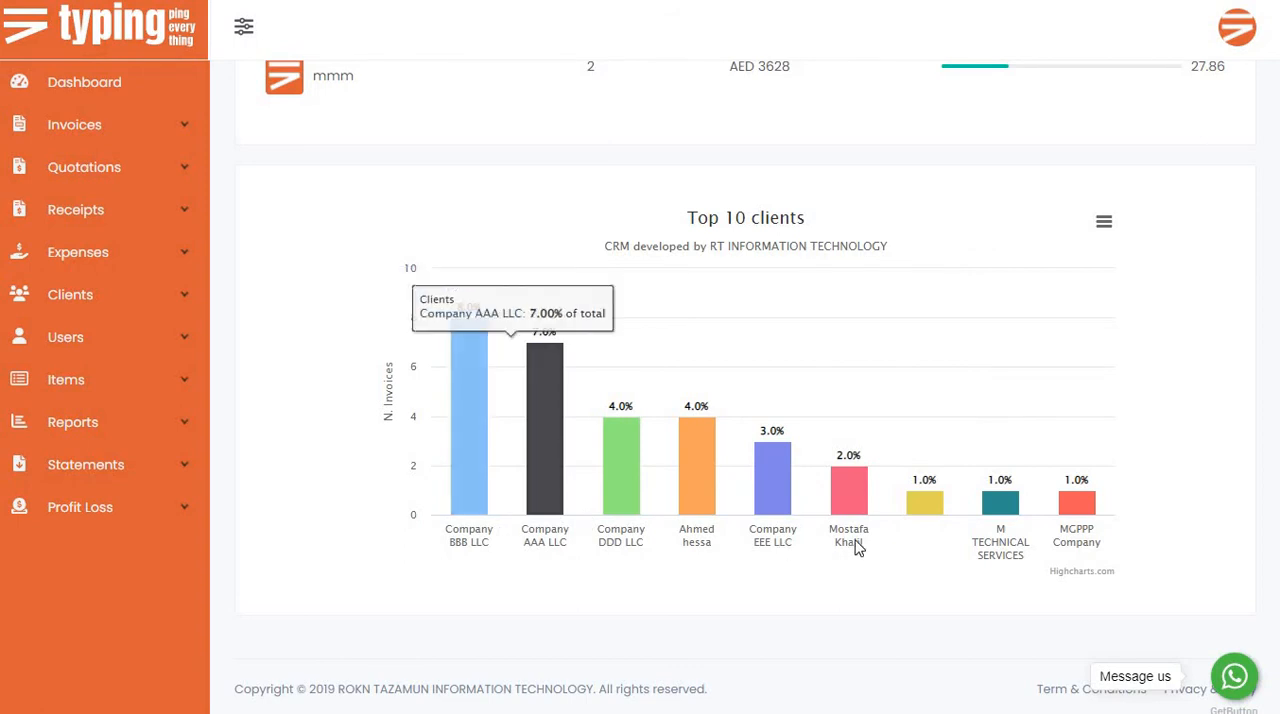
pyautogui.scroll(10, 491, 480)
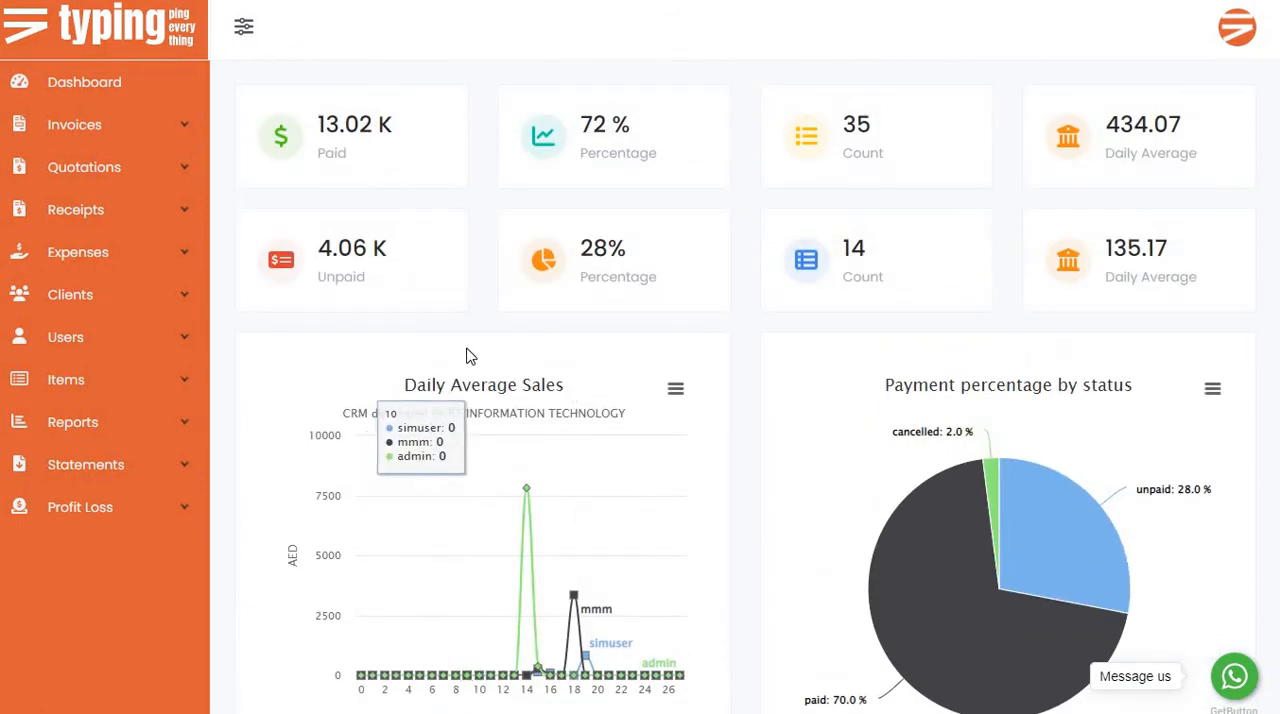
pyautogui.scroll(-3, 470, 357)
pyautogui.scroll(-7, 470, 357)
pyautogui.scroll(10, 470, 357)
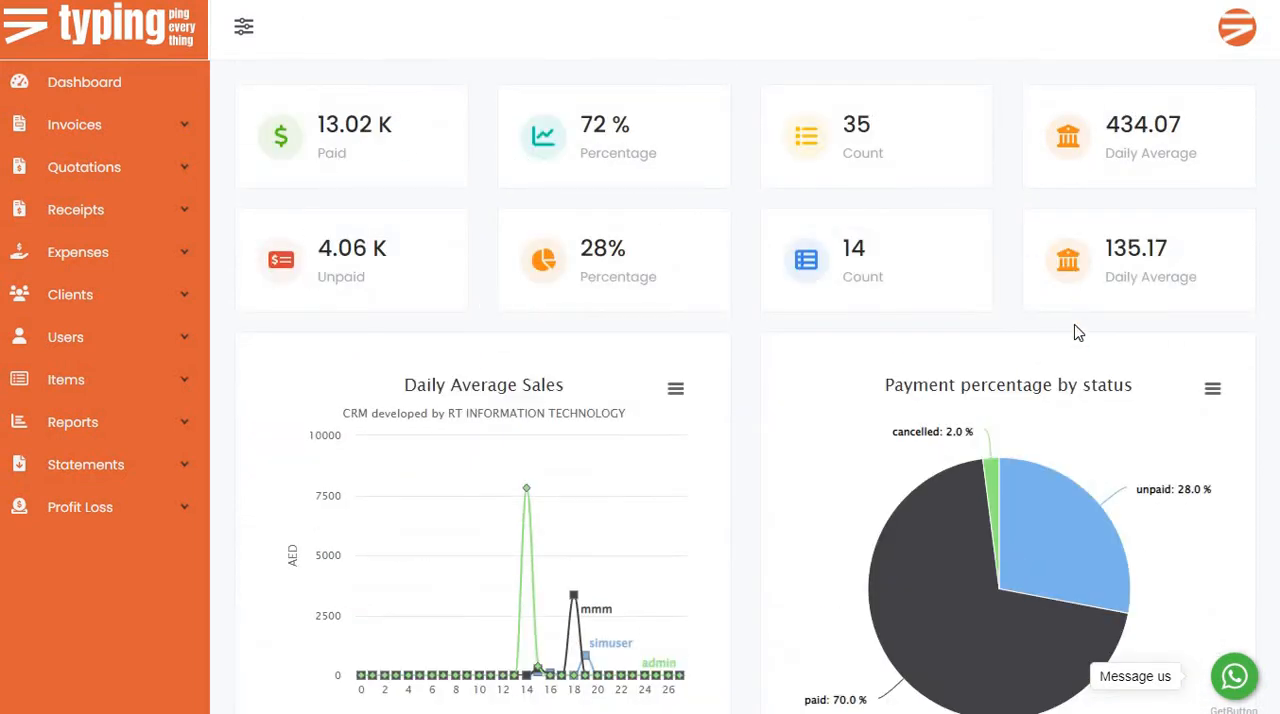
pyautogui.scroll(-2, 494, 280)
pyautogui.scroll(2, 613, 262)
pyautogui.scroll(-10, 613, 262)
pyautogui.scroll(10, 613, 262)
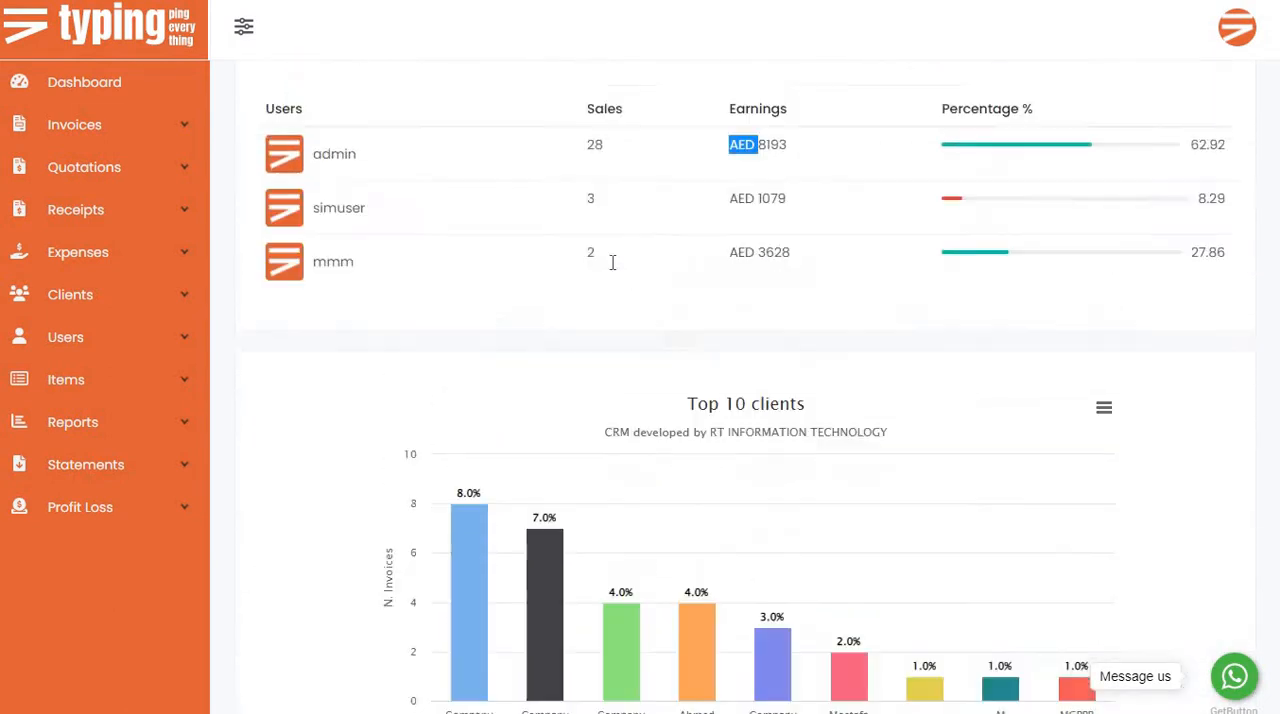
# View the admin account's options for changing the password and logging out, and close them again.
pyautogui.click(1238, 38)
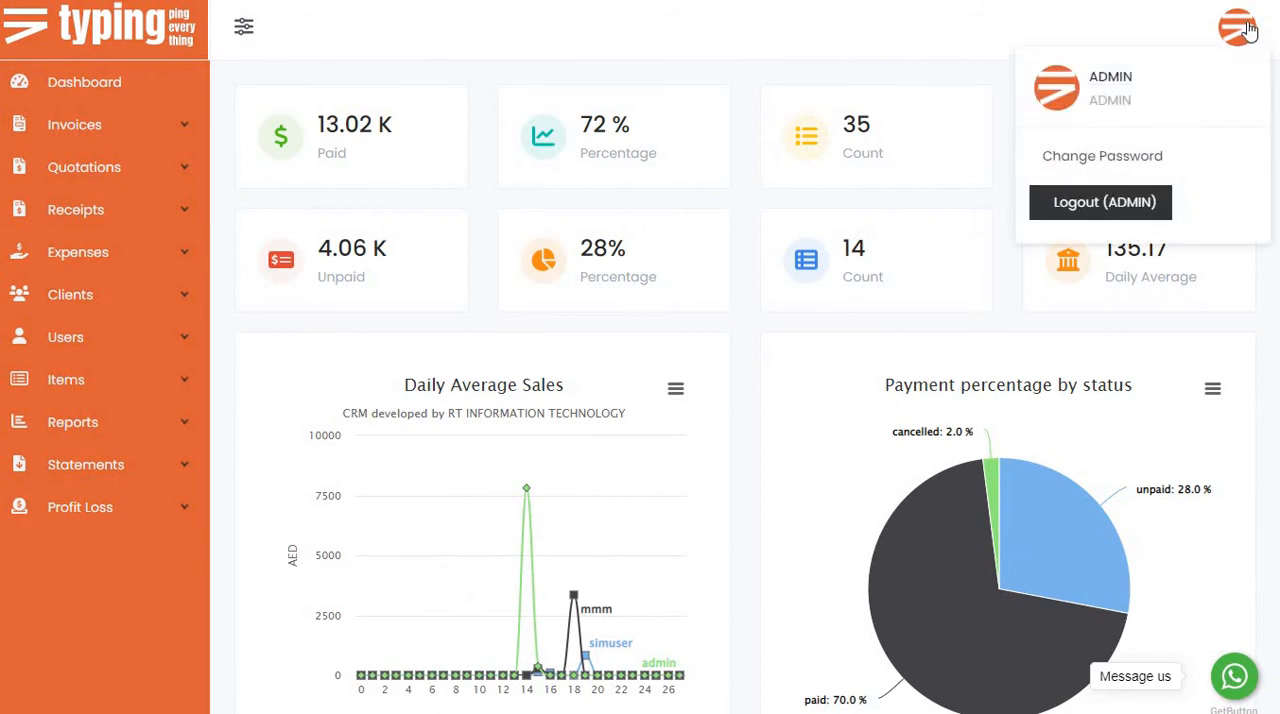
pyautogui.click(378, 76)
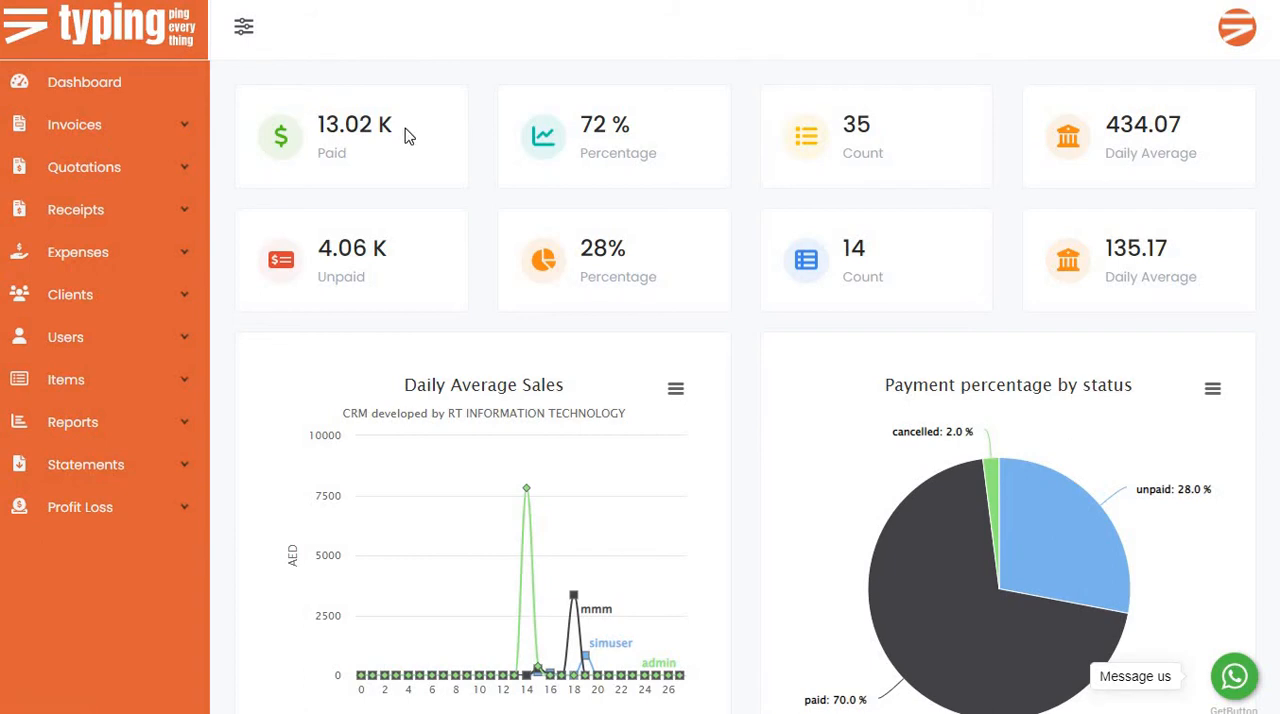
pyautogui.scroll(-3, 418, 146)
pyautogui.scroll(3, 418, 146)
pyautogui.scroll(-5, 348, 230)
pyautogui.scroll(5, 348, 230)
pyautogui.scroll(-2, 489, 273)
pyautogui.scroll(2, 489, 273)
pyautogui.scroll(-1, 449, 236)
pyautogui.scroll(1, 449, 236)
pyautogui.scroll(-3, 383, 217)
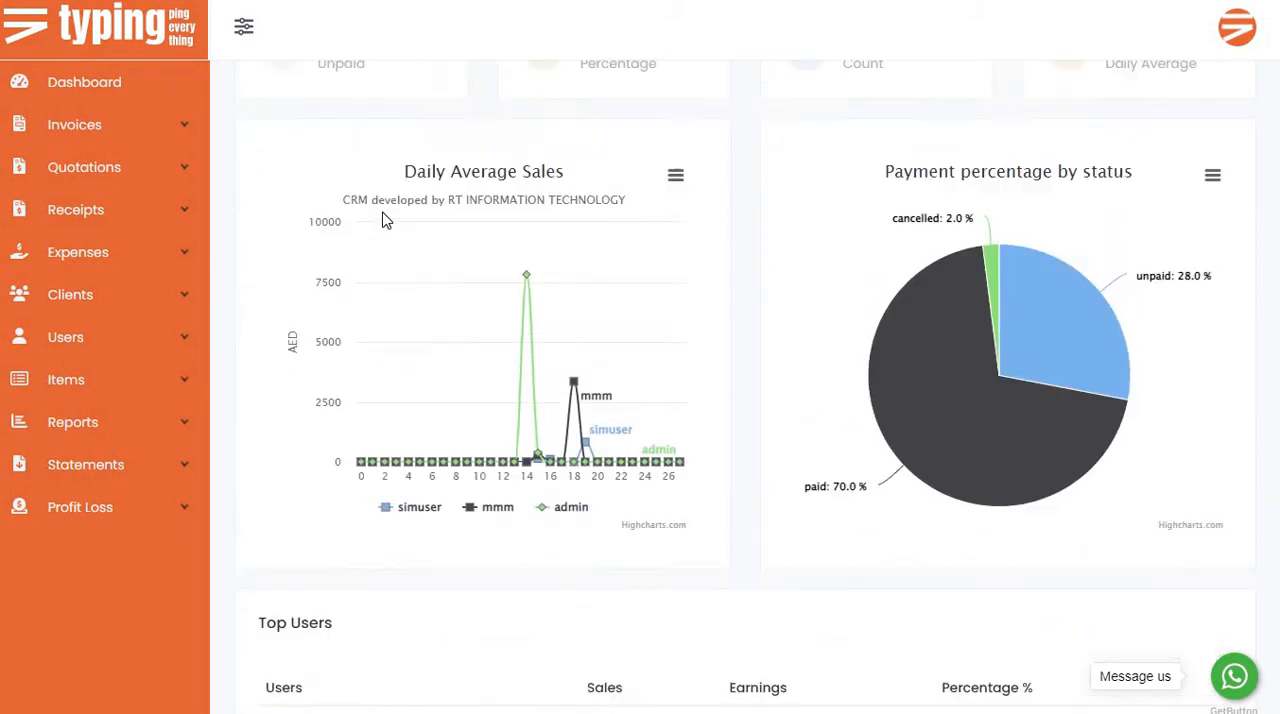
pyautogui.scroll(3, 390, 235)
pyautogui.scroll(-3, 393, 240)
pyautogui.scroll(3, 360, 229)
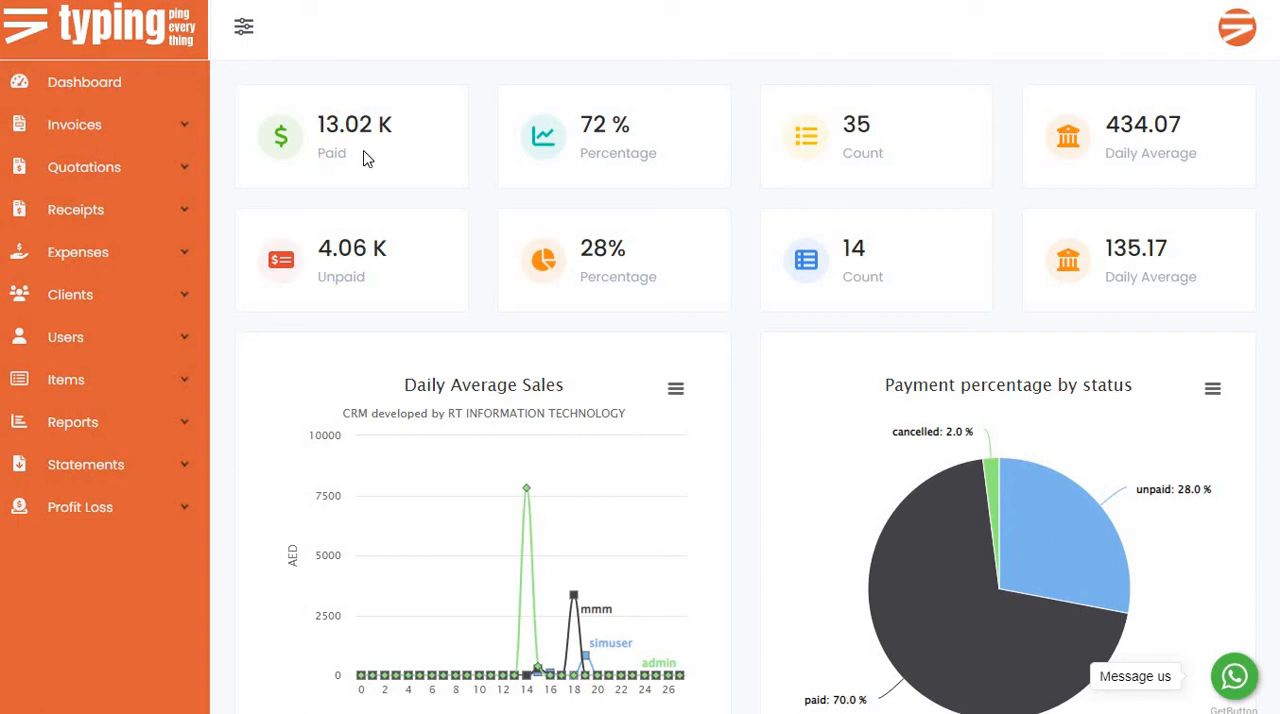
pyautogui.scroll(-3, 490, 168)
pyautogui.scroll(-3, 490, 168)
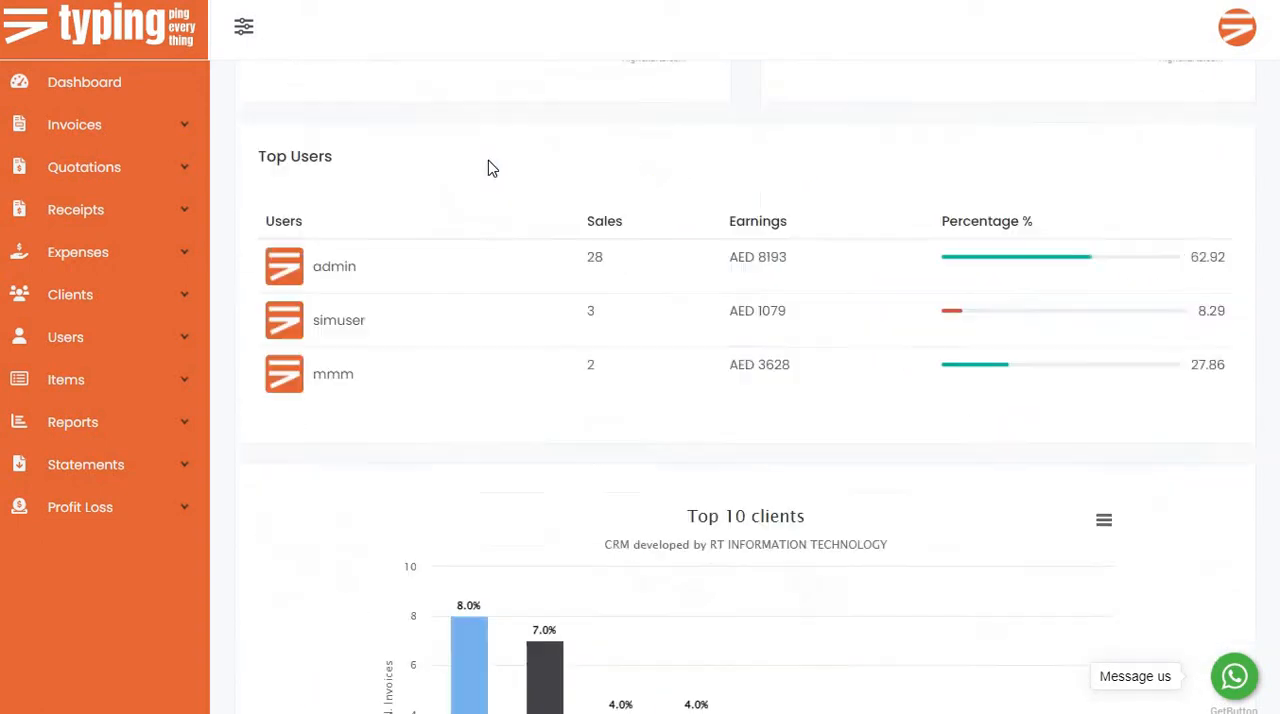
pyautogui.scroll(7, 491, 166)
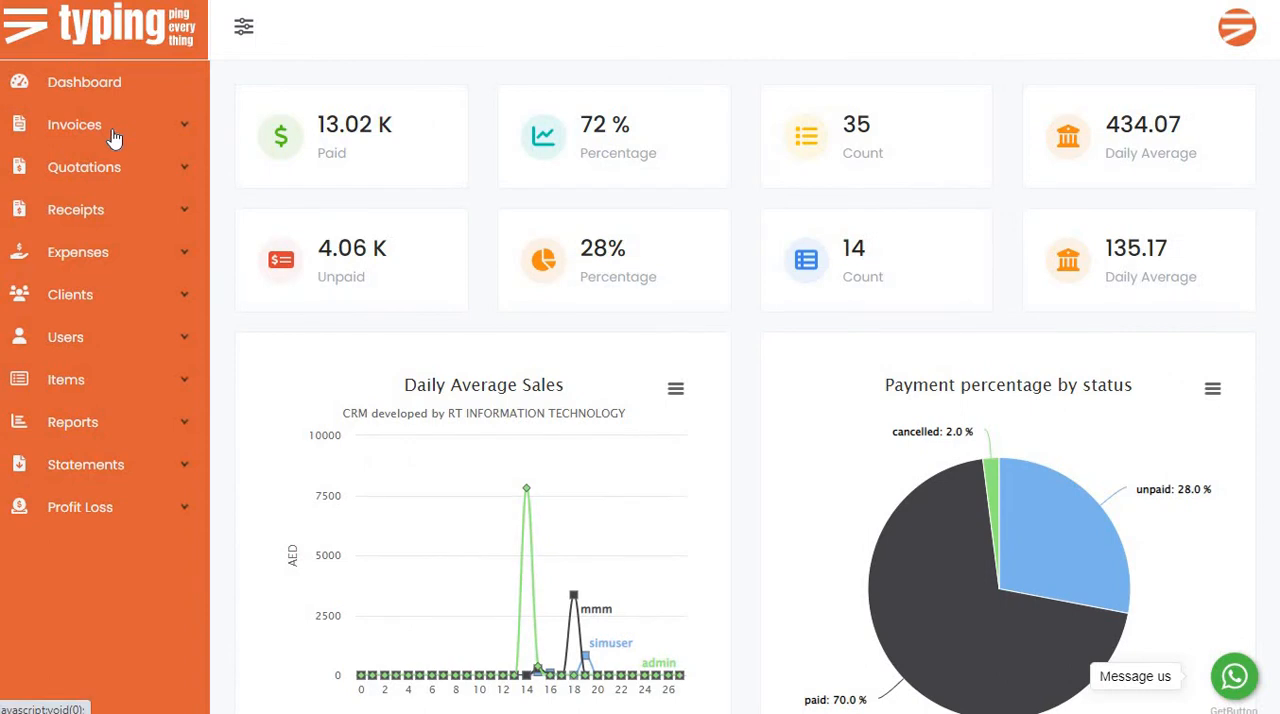
pyautogui.click(113, 132)
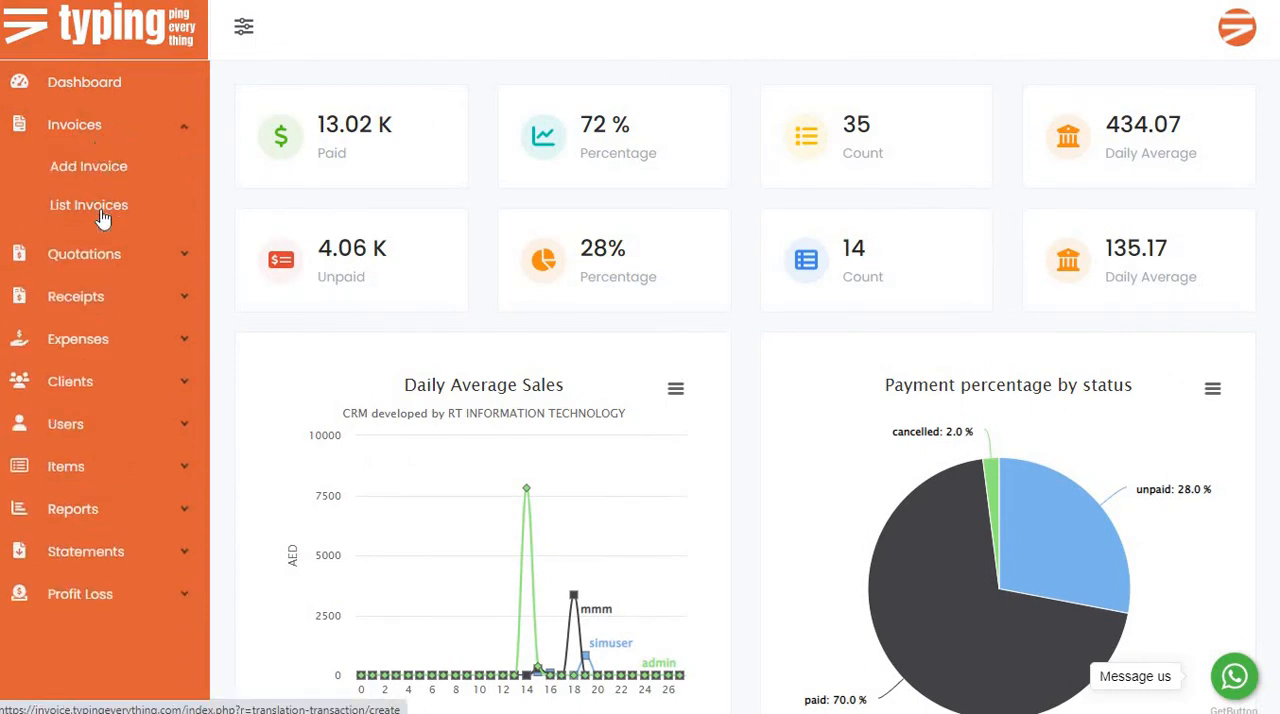
pyautogui.click(122, 132)
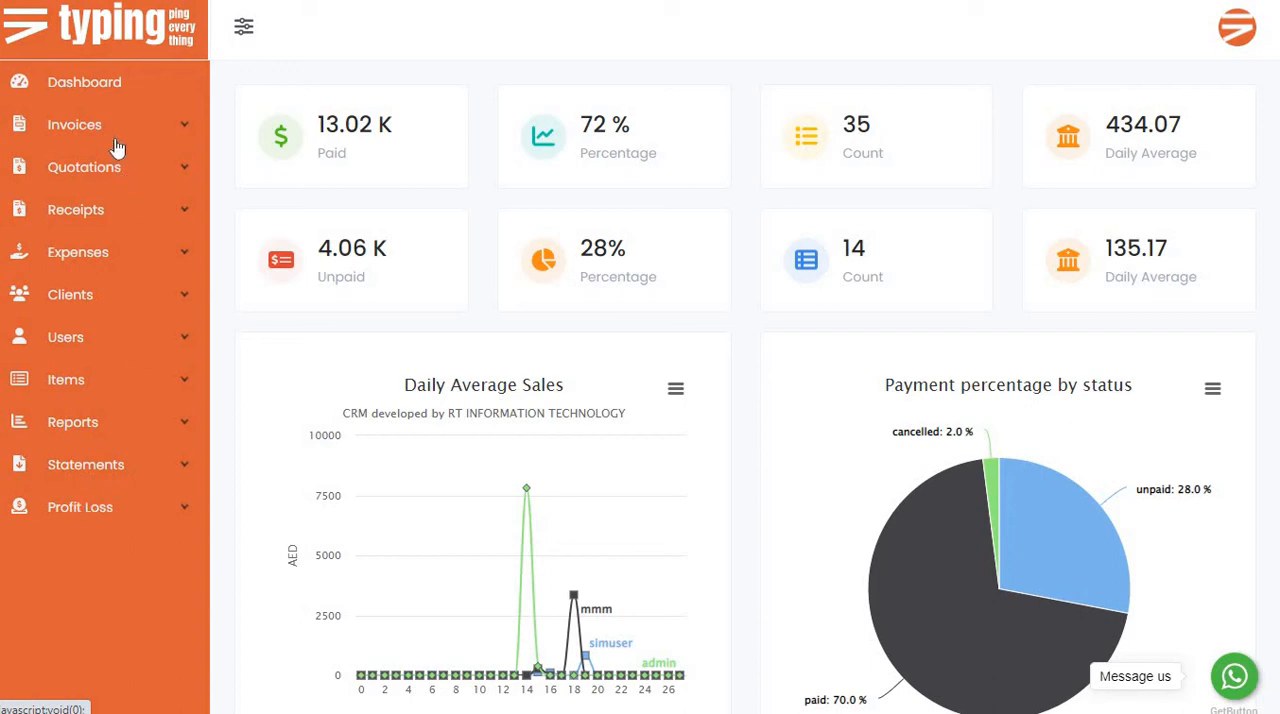
# Open the form for adding a new client.
pyautogui.click(88, 297)
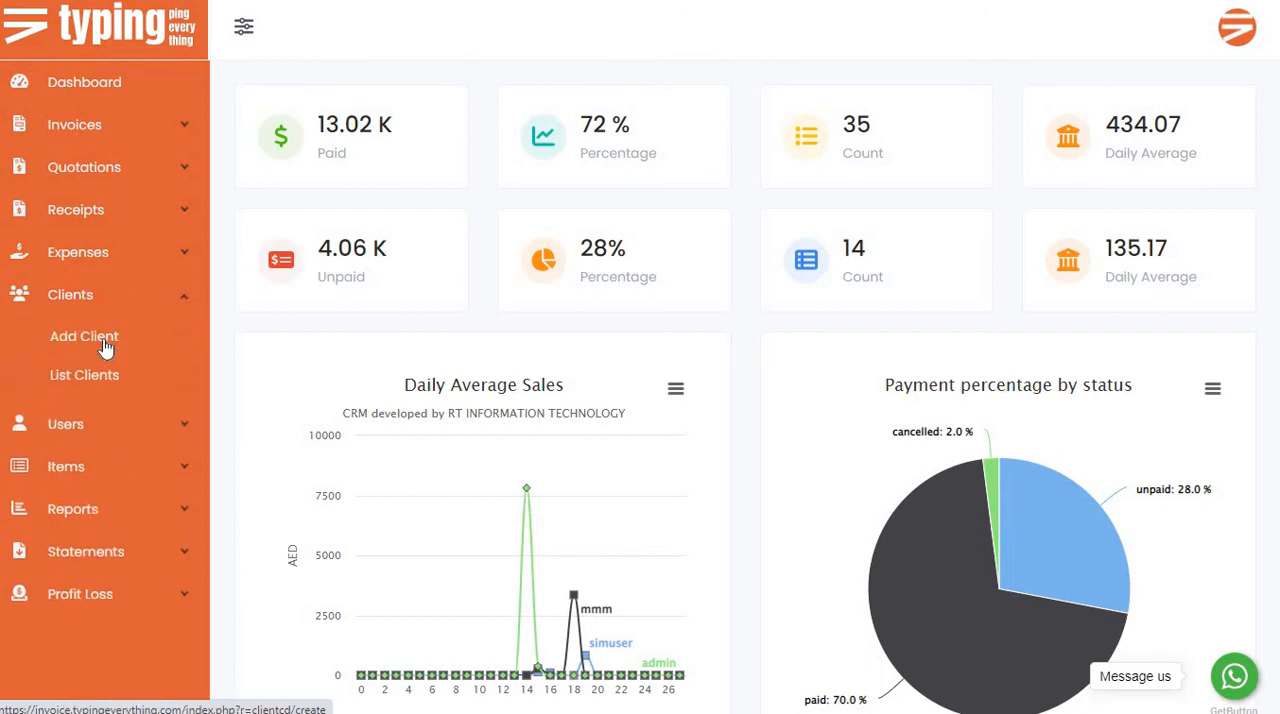
pyautogui.click(105, 340)
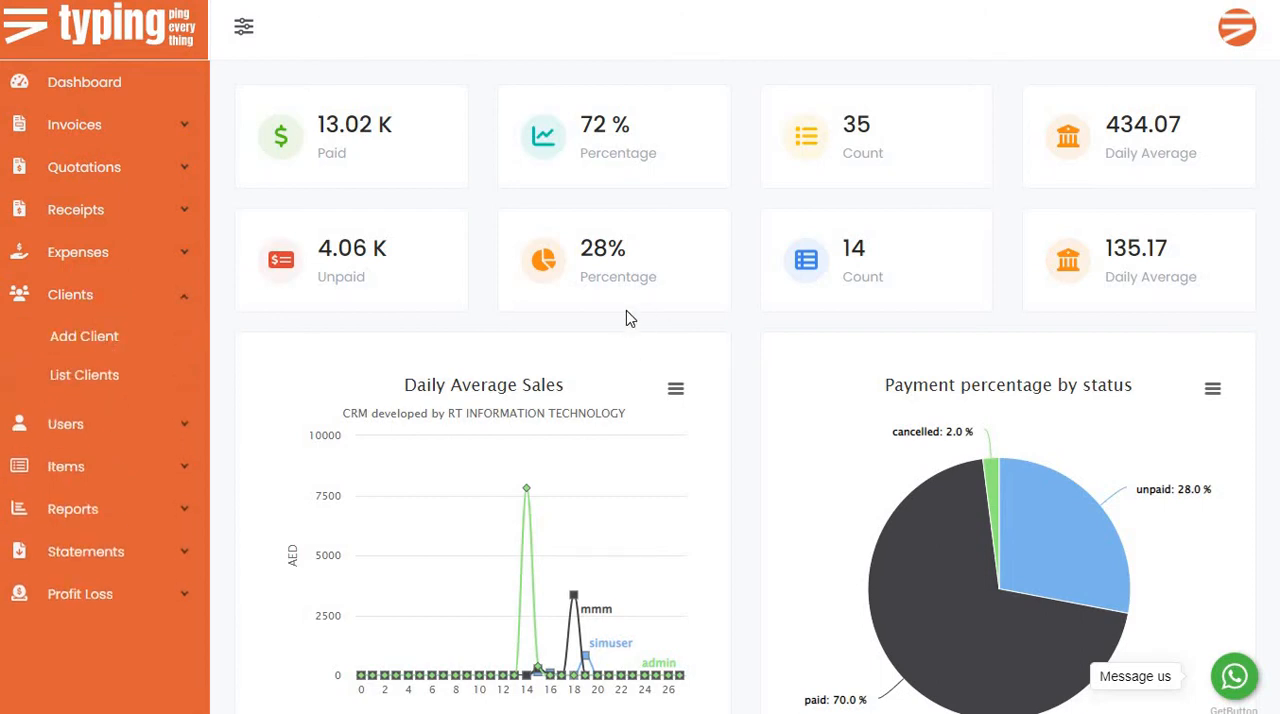
pyautogui.click(363, 274)
# Enter Company FFF LLC as the new client's company name.
pyautogui.click(343, 203)
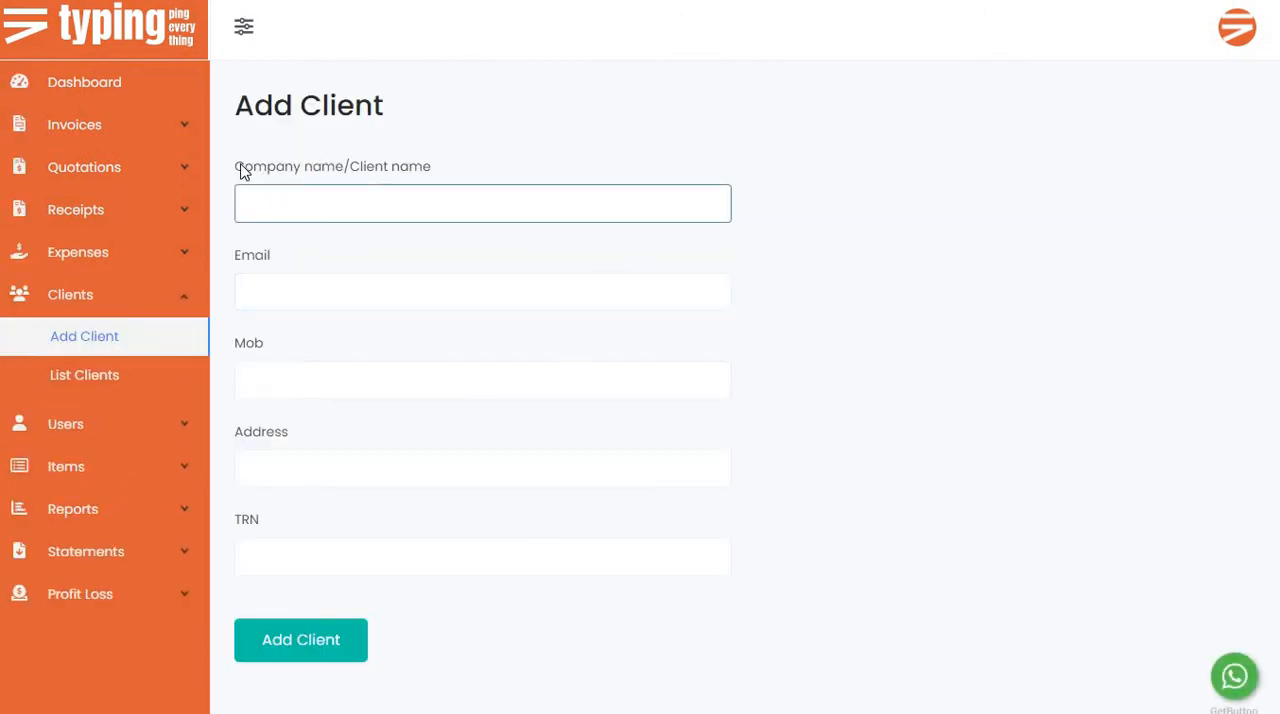
pyautogui.click(397, 212)
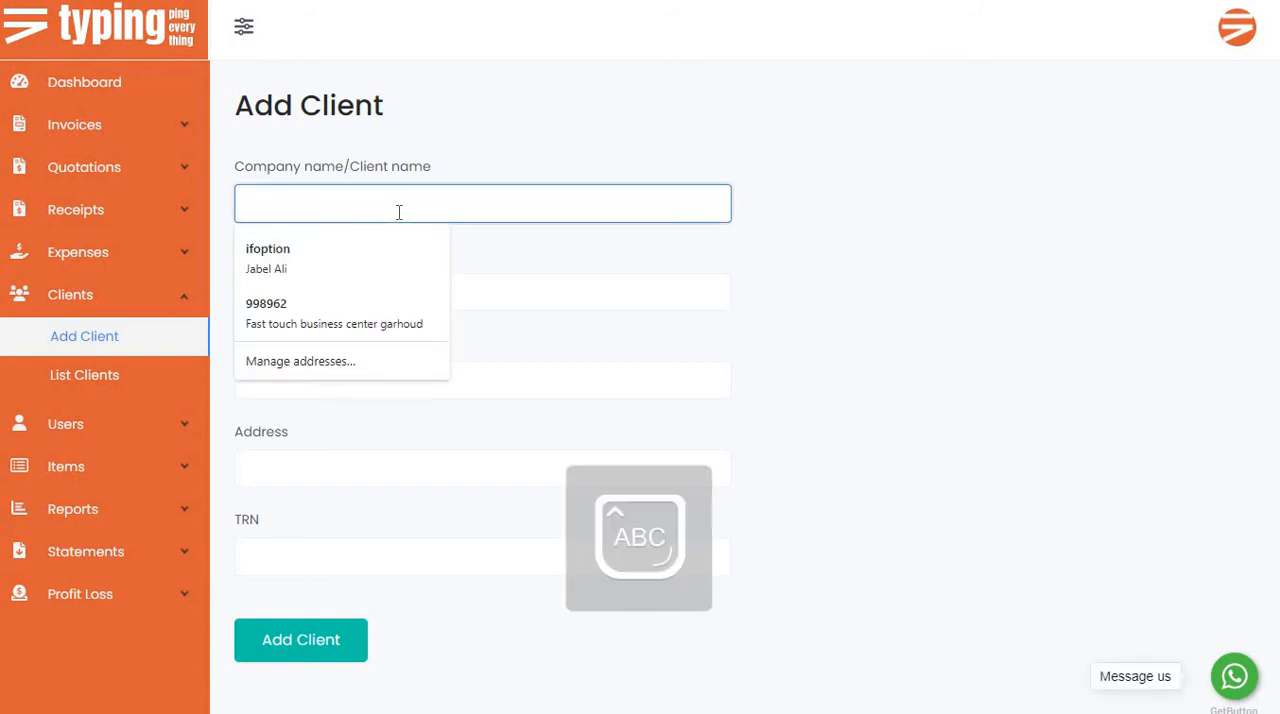
pyautogui.write('Compan')
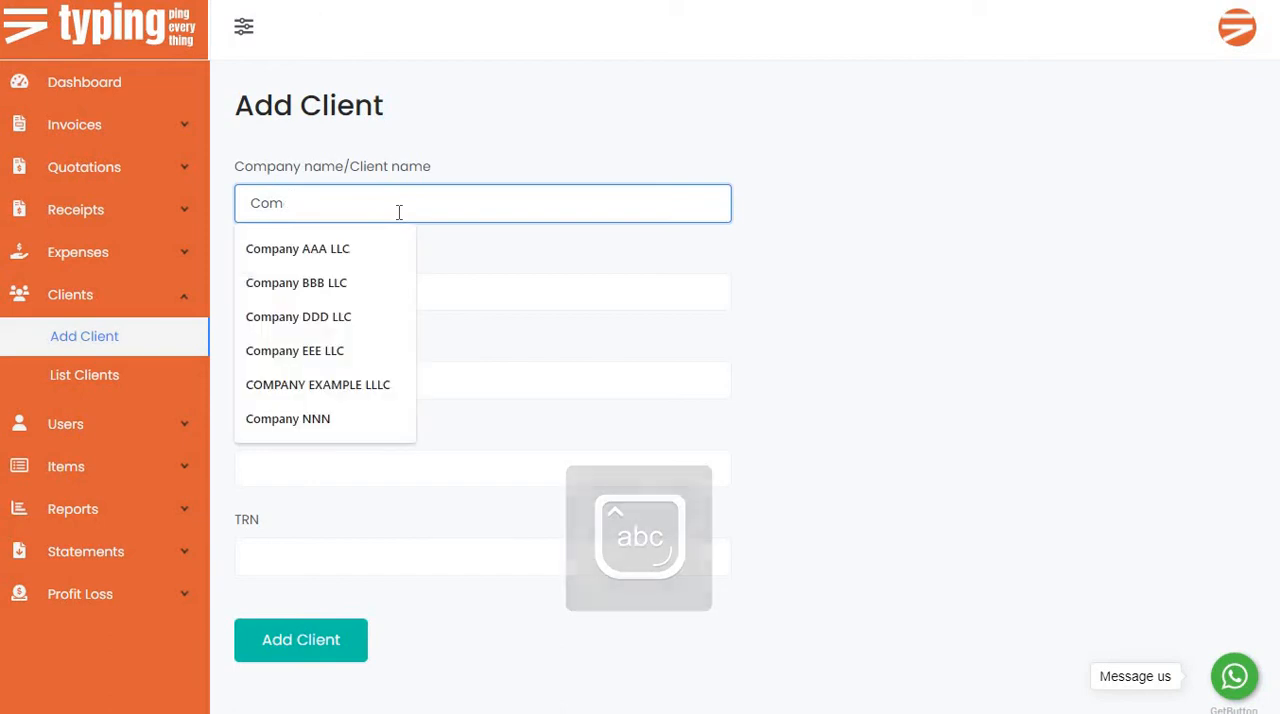
pyautogui.write('y')
pyautogui.press('capslock')
pyautogui.write('FFF')
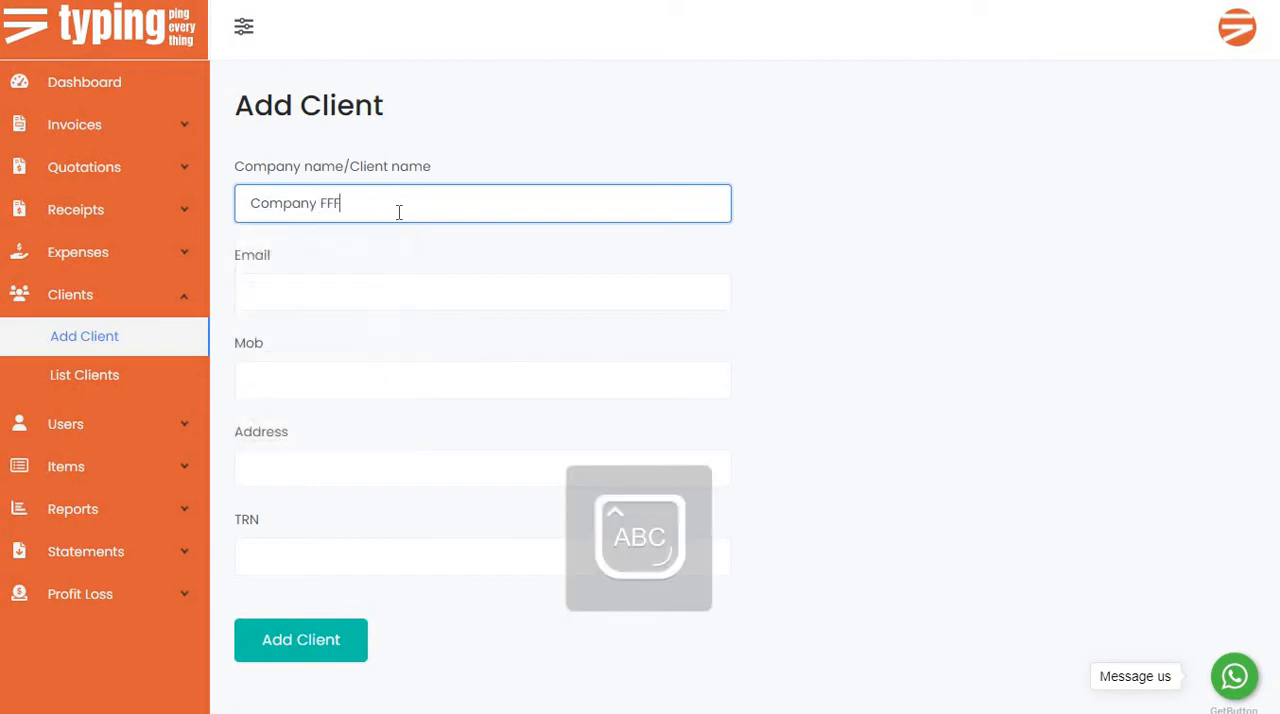
pyautogui.press('capslock')
pyautogui.press('BackSpace')
pyautogui.press('BackSpace')
pyautogui.press('capslock')
pyautogui.press('capslock')
# Fill in the new client's e-mail address and mobile number.
pyautogui.click(391, 287)
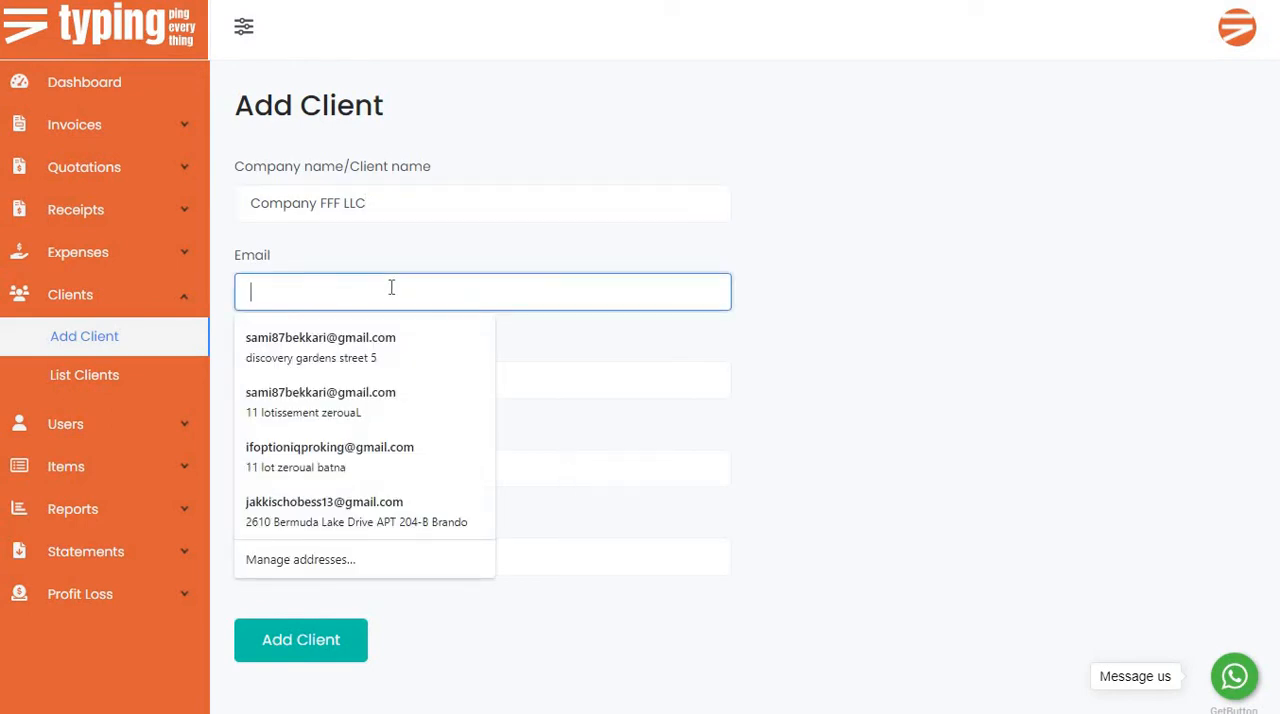
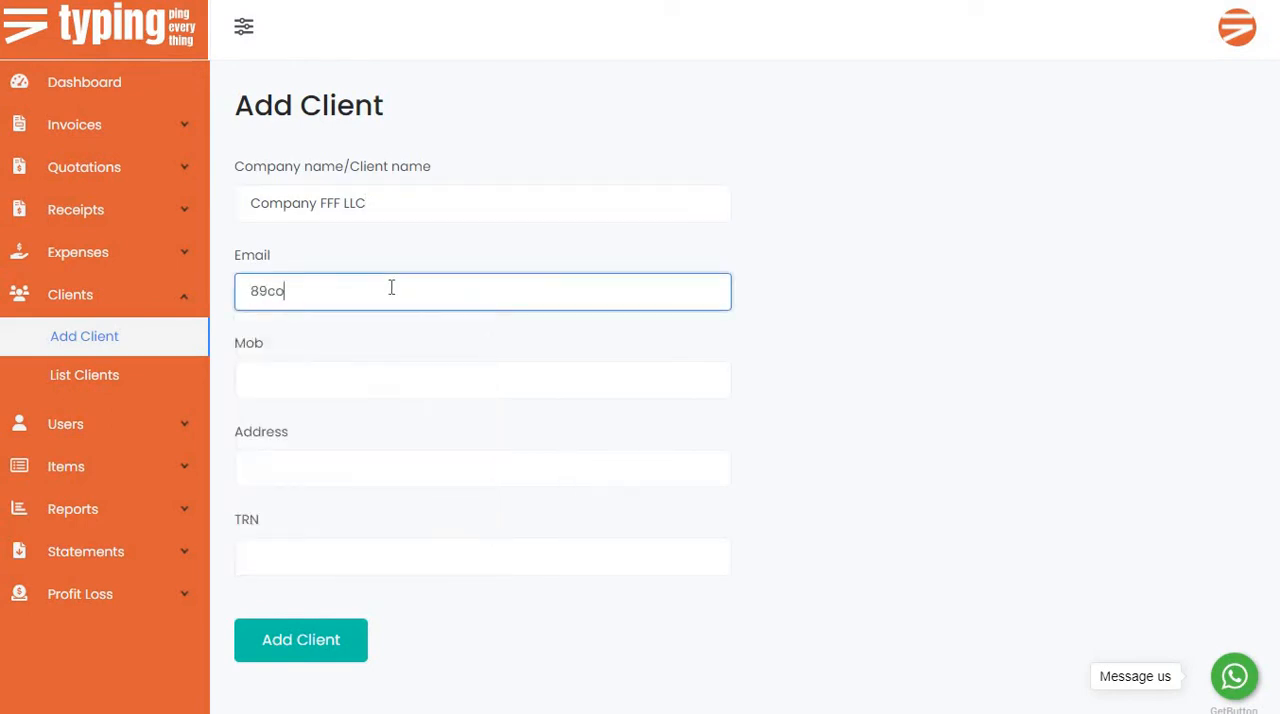
pyautogui.click(398, 374)
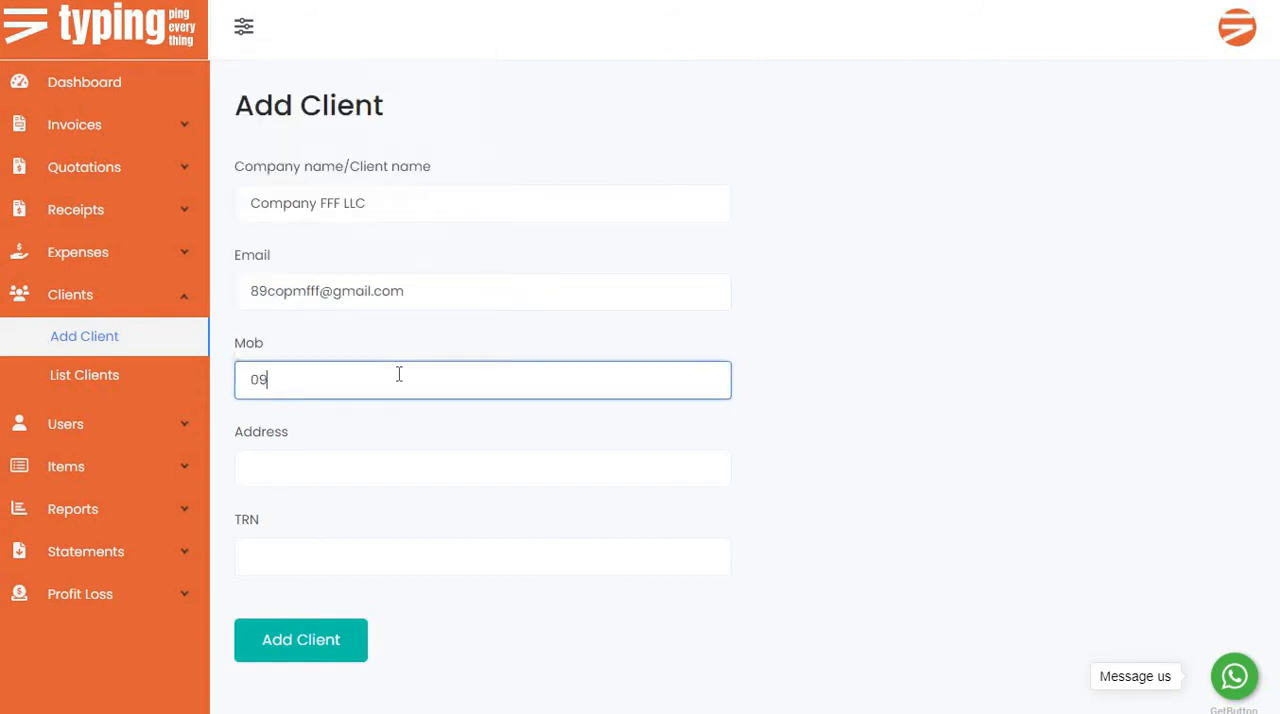
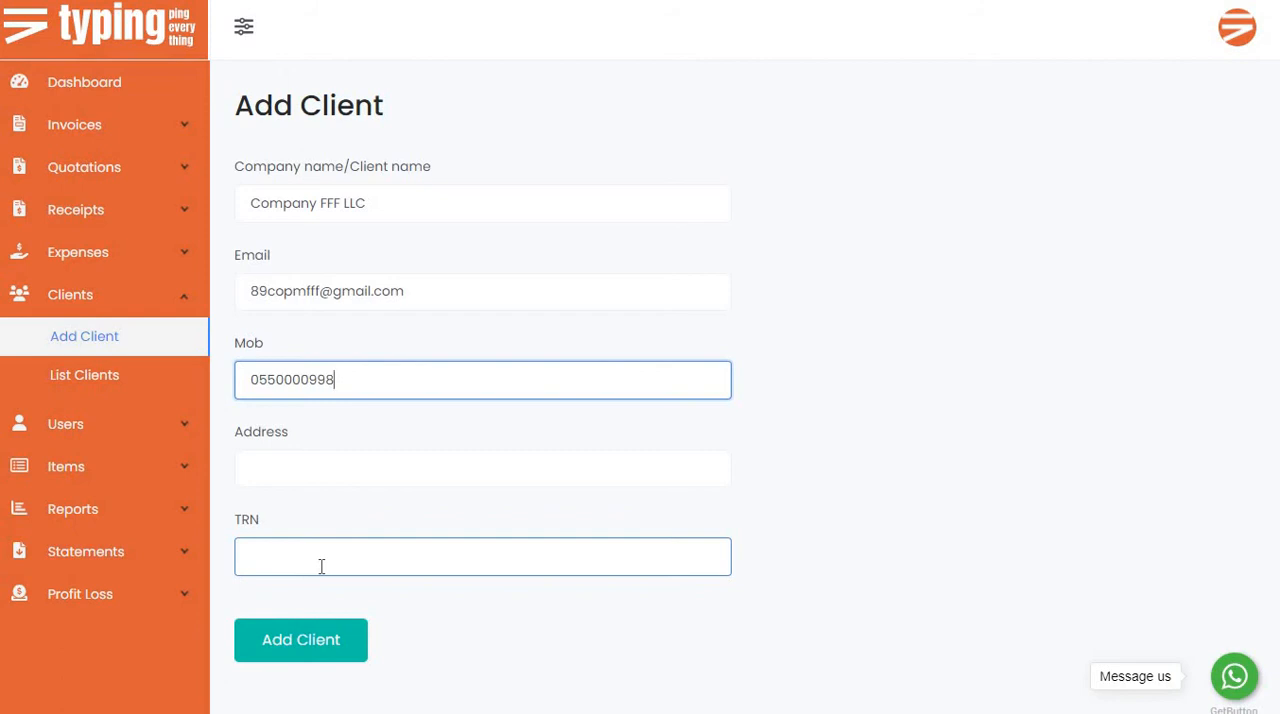
# Enter "example address" as the client's address and fill in the tax registration number (TRN).
pyautogui.click(323, 471)
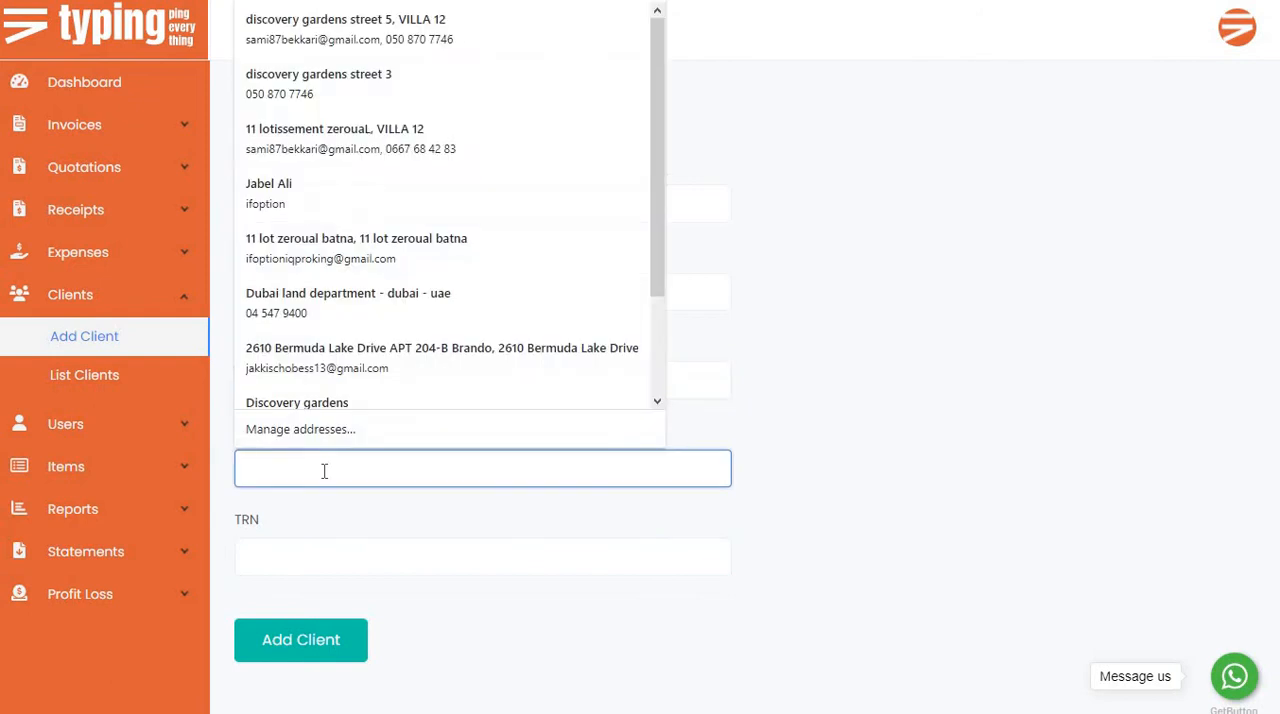
pyautogui.write('example')
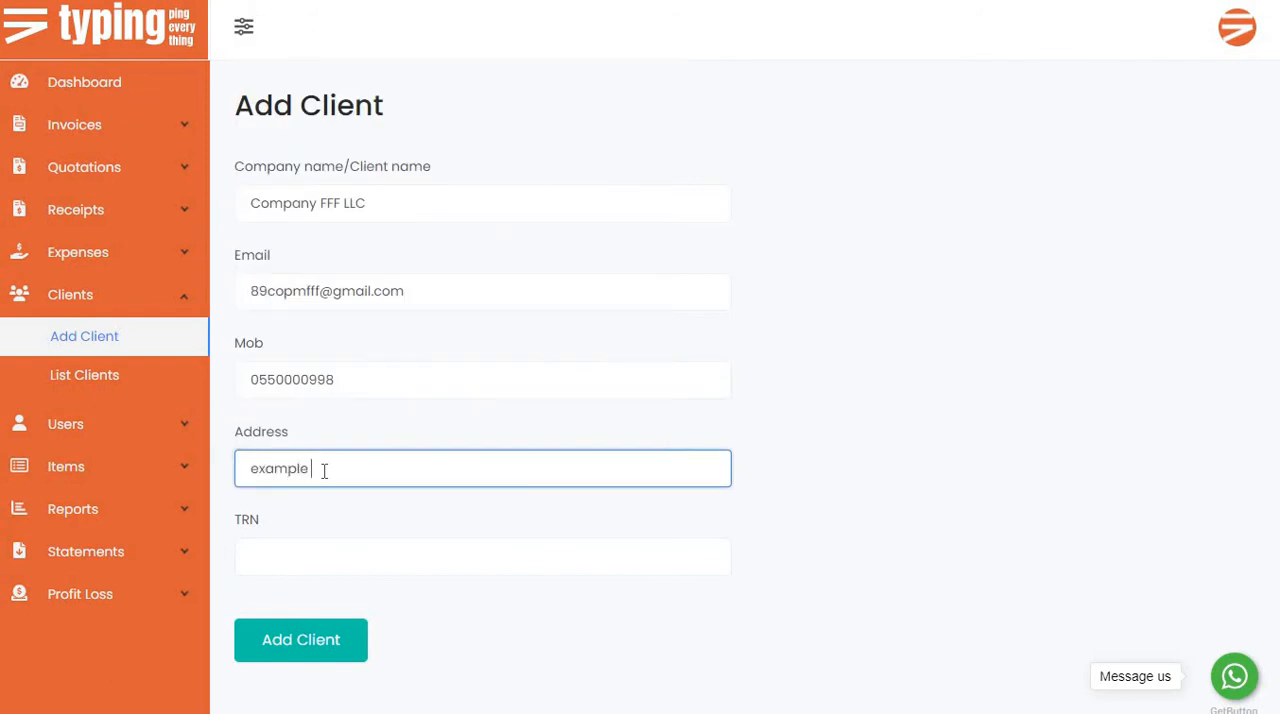
pyautogui.write(' address')
pyautogui.click(334, 549)
pyautogui.write('1')
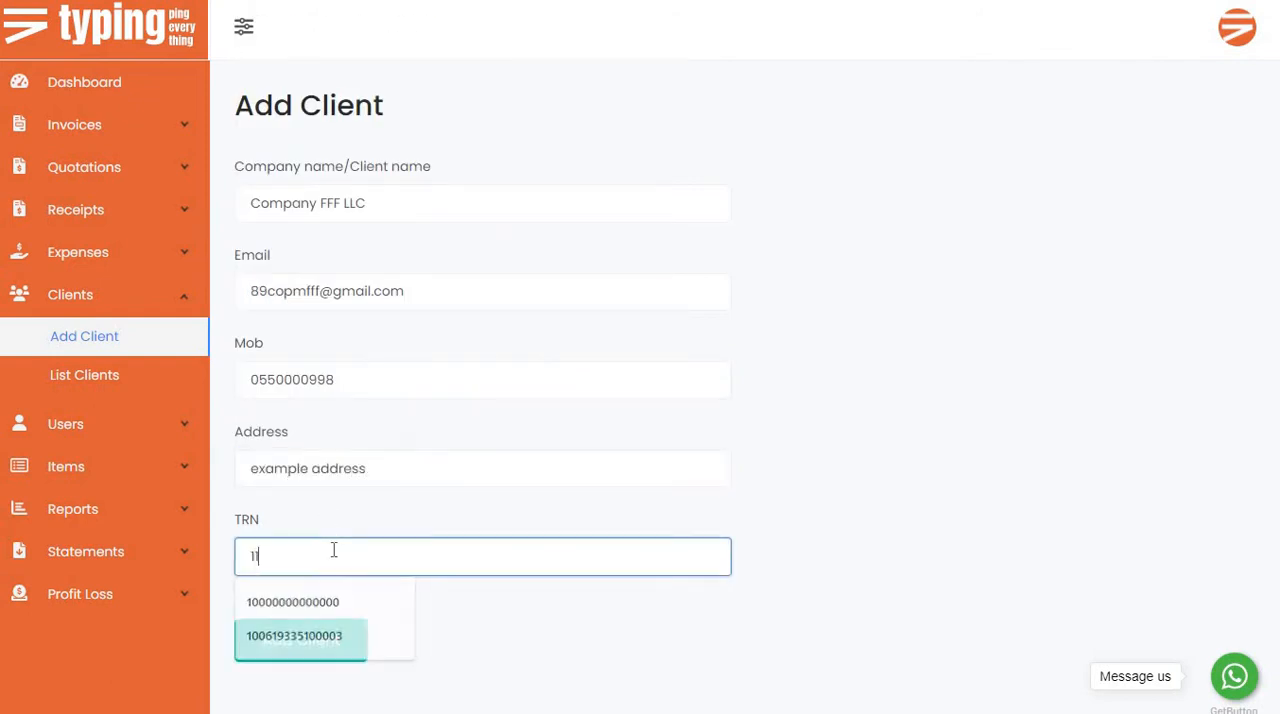
pyautogui.write('10000')
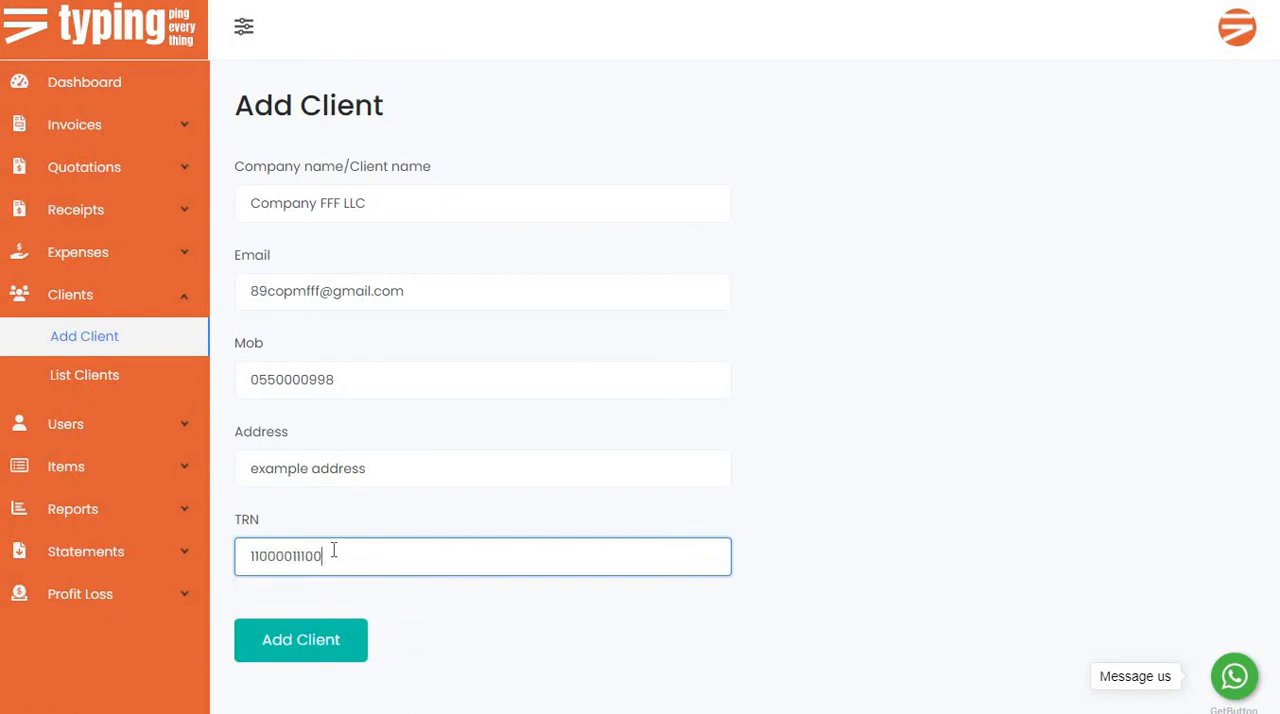
# Copy the company name from the form and submit the new client.
pyautogui.tripleClick(406, 200)
pyautogui.hotkey('ctrl', 'c')
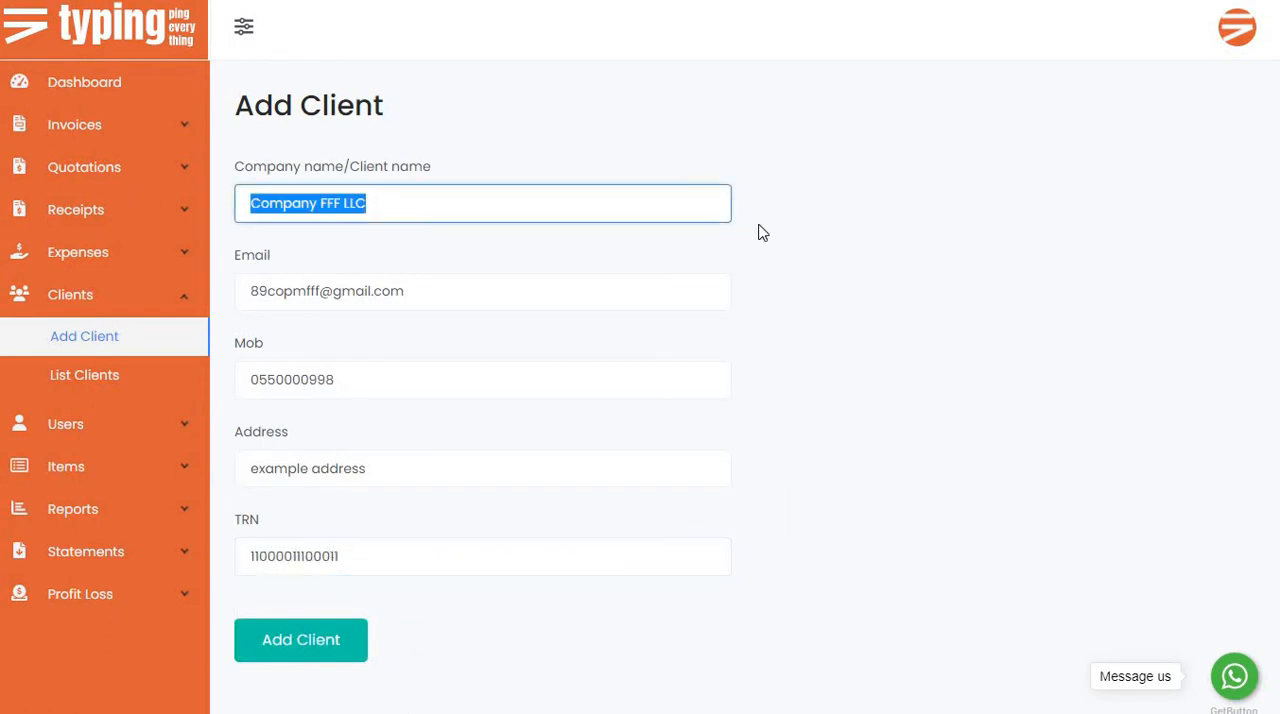
pyautogui.click(918, 331)
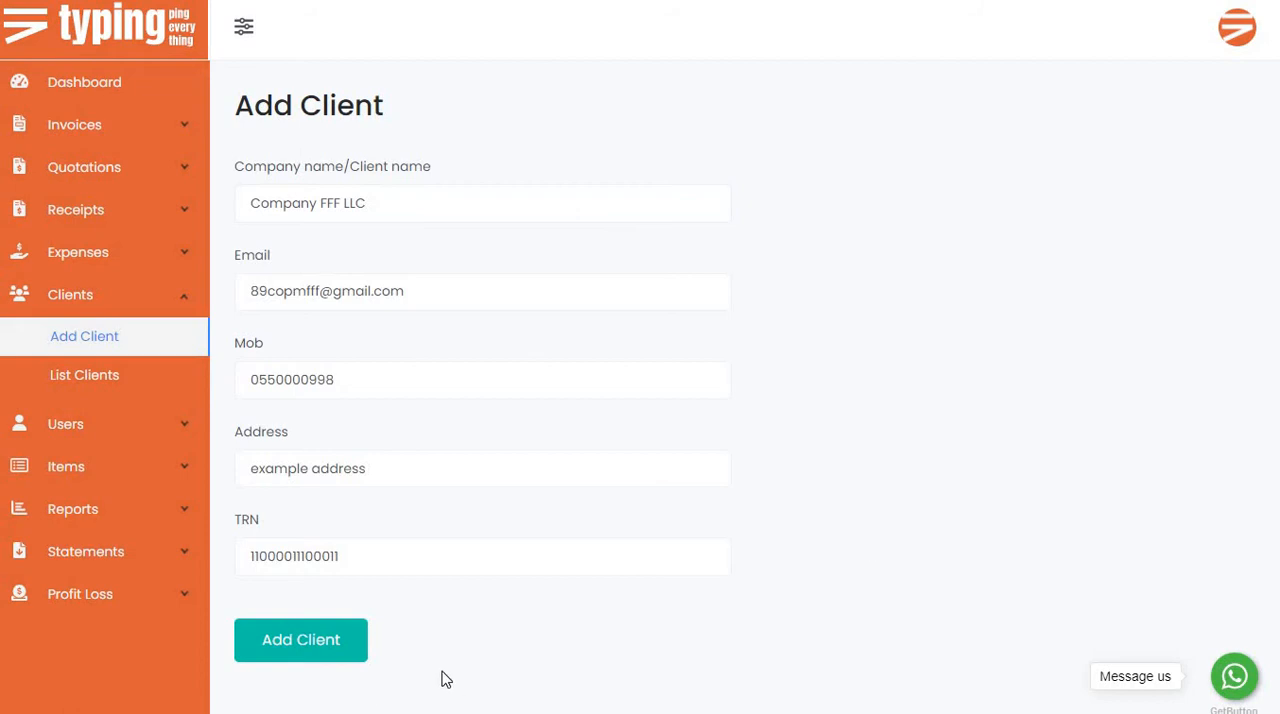
pyautogui.click(318, 656)
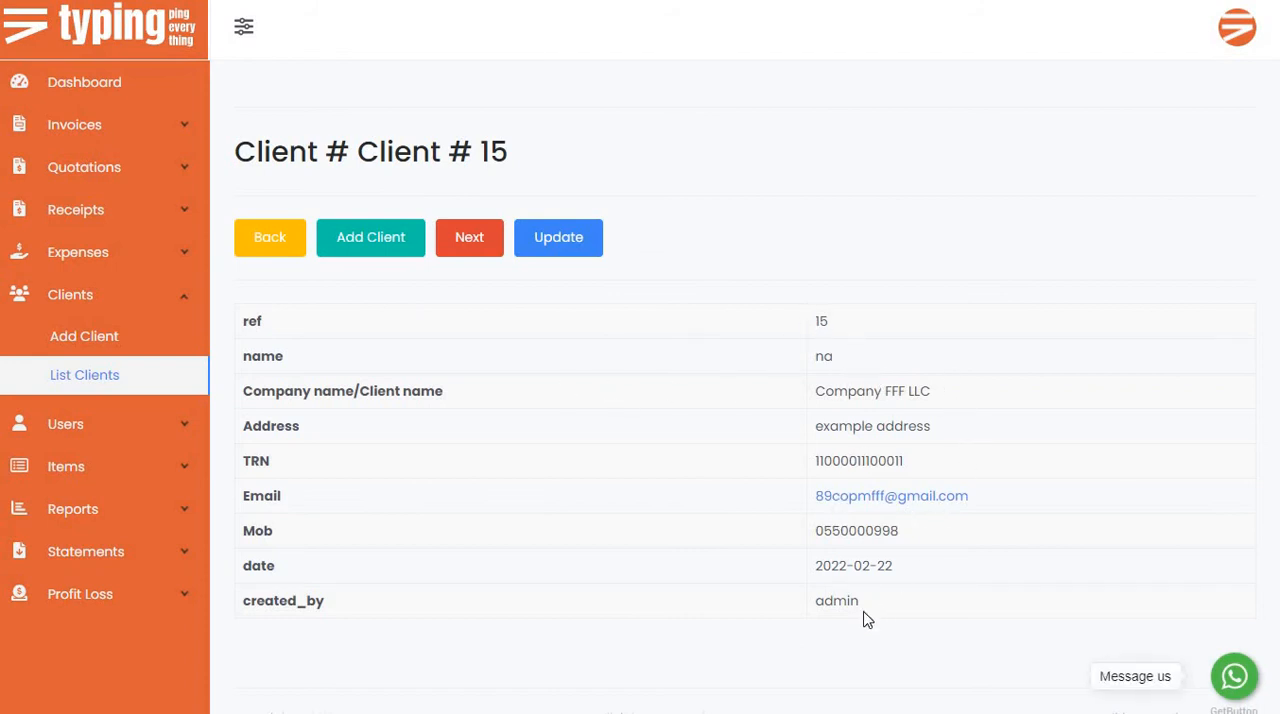
# Check the created_by field in the new client's record and try to move on to the next client.
pyautogui.doubleClick(583, 607)
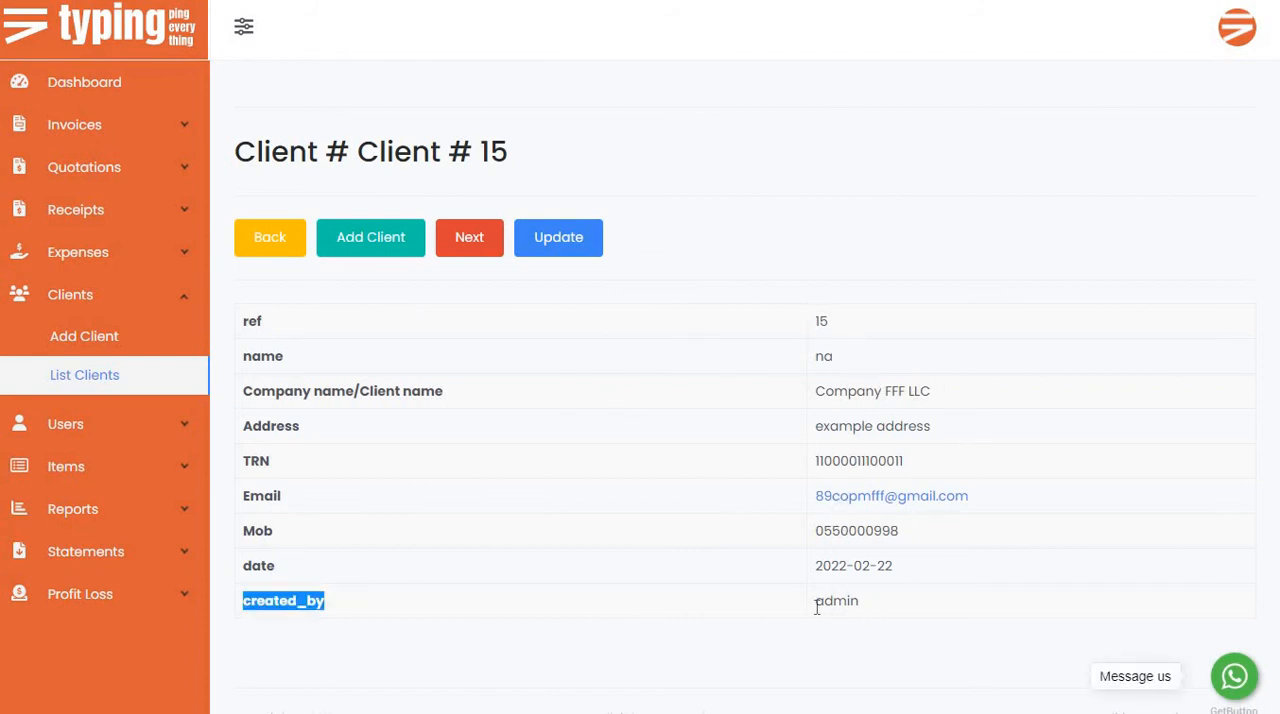
pyautogui.doubleClick(507, 593)
pyautogui.click(510, 584)
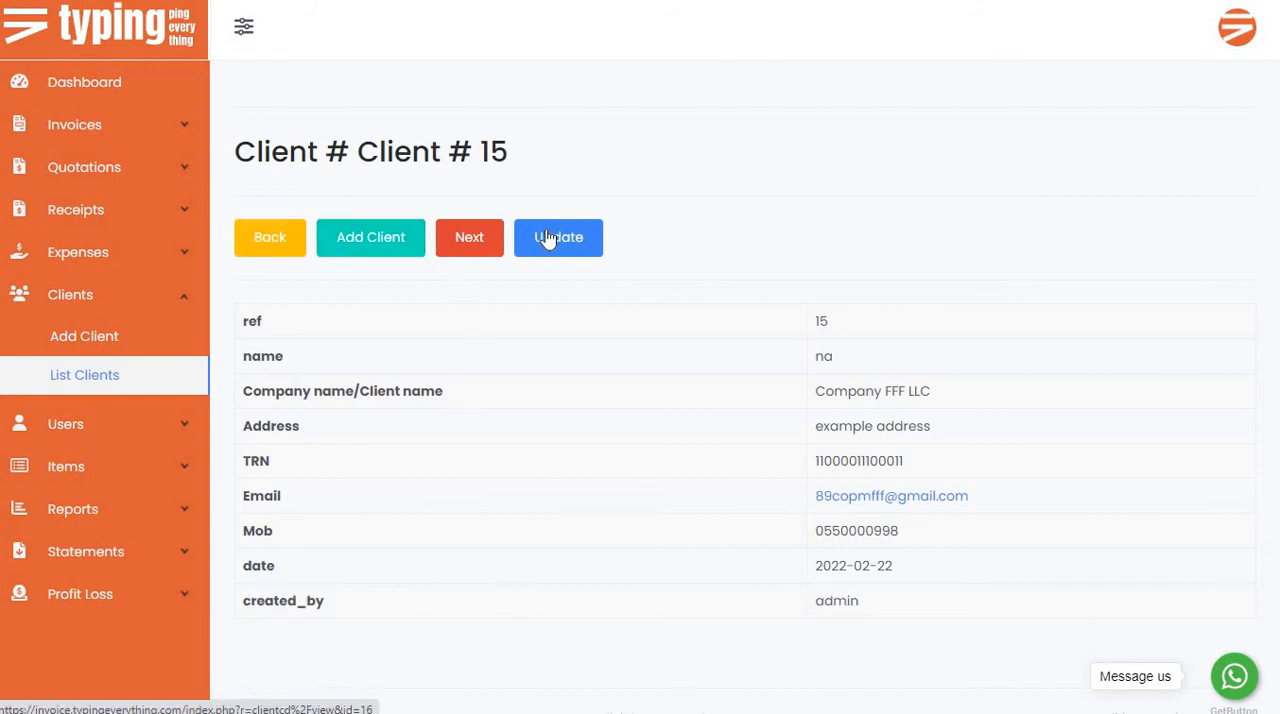
pyautogui.click(475, 247)
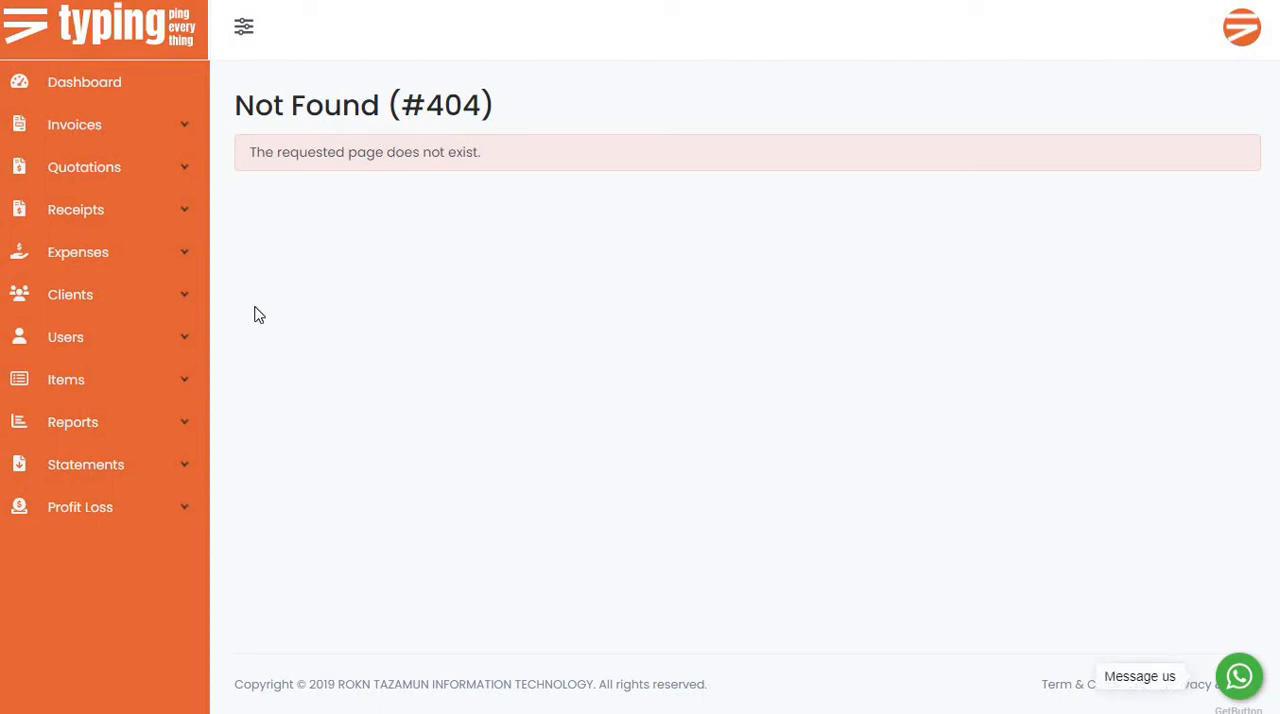
# View the Company AAA LLC record from the client list and move on to the next client's record.
pyautogui.click(82, 310)
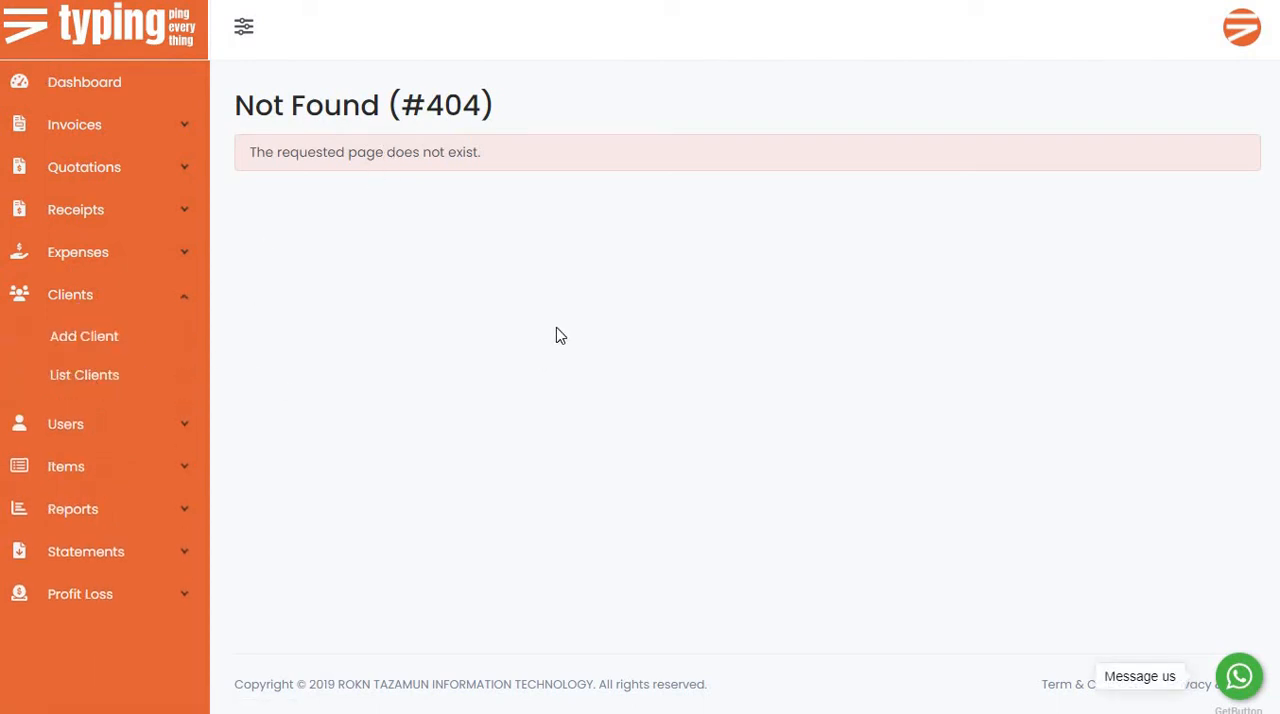
pyautogui.click(1219, 400)
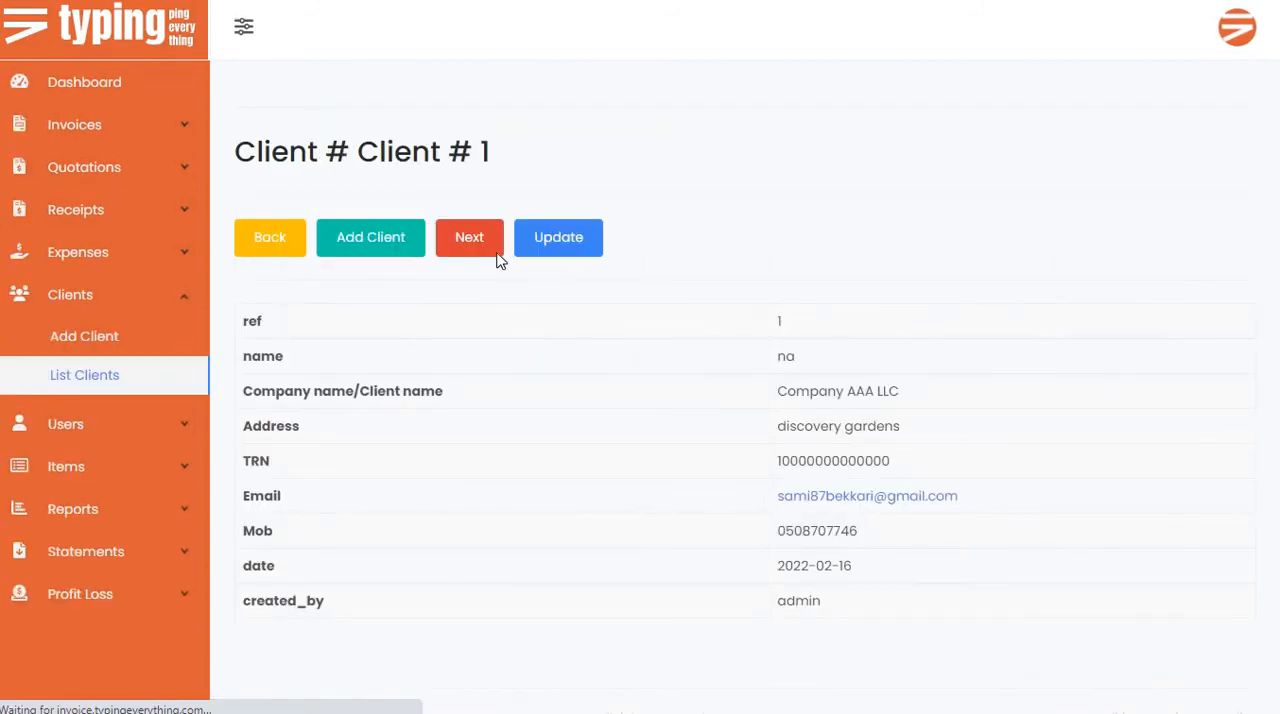
pyautogui.click(480, 245)
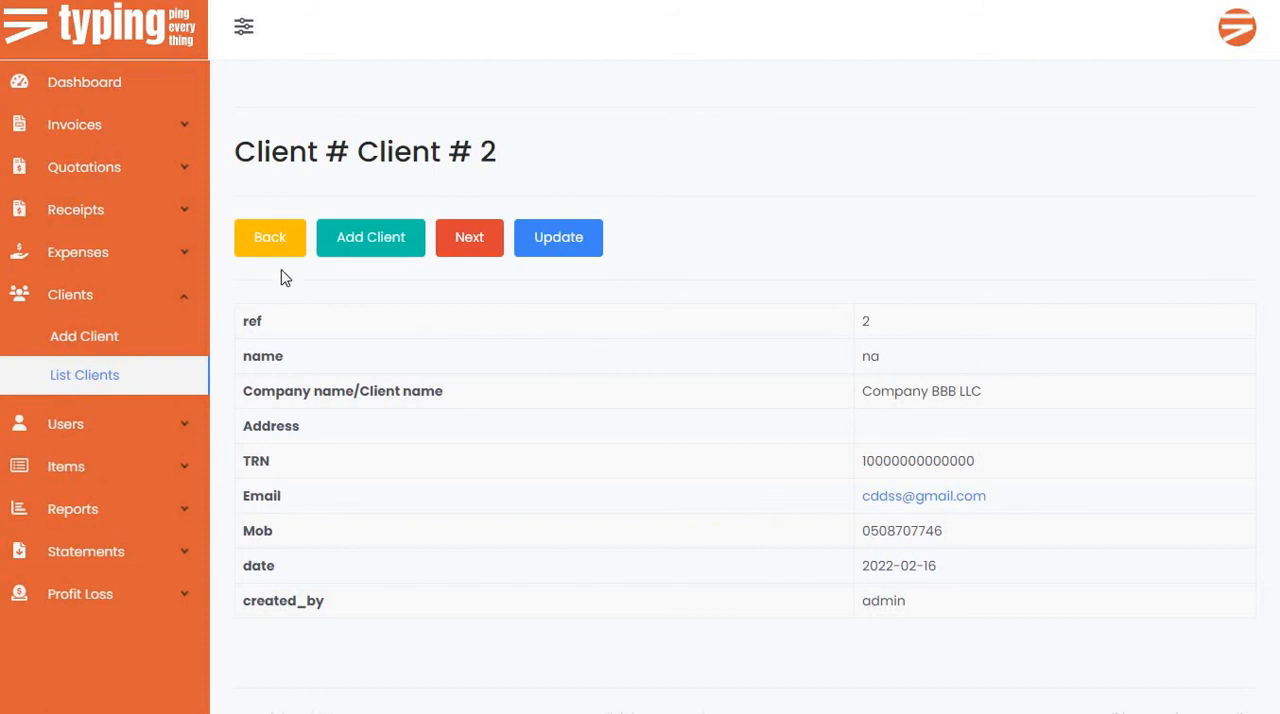
# Filter the client list by the copied company name, Company FFF LLC.
pyautogui.click(70, 374)
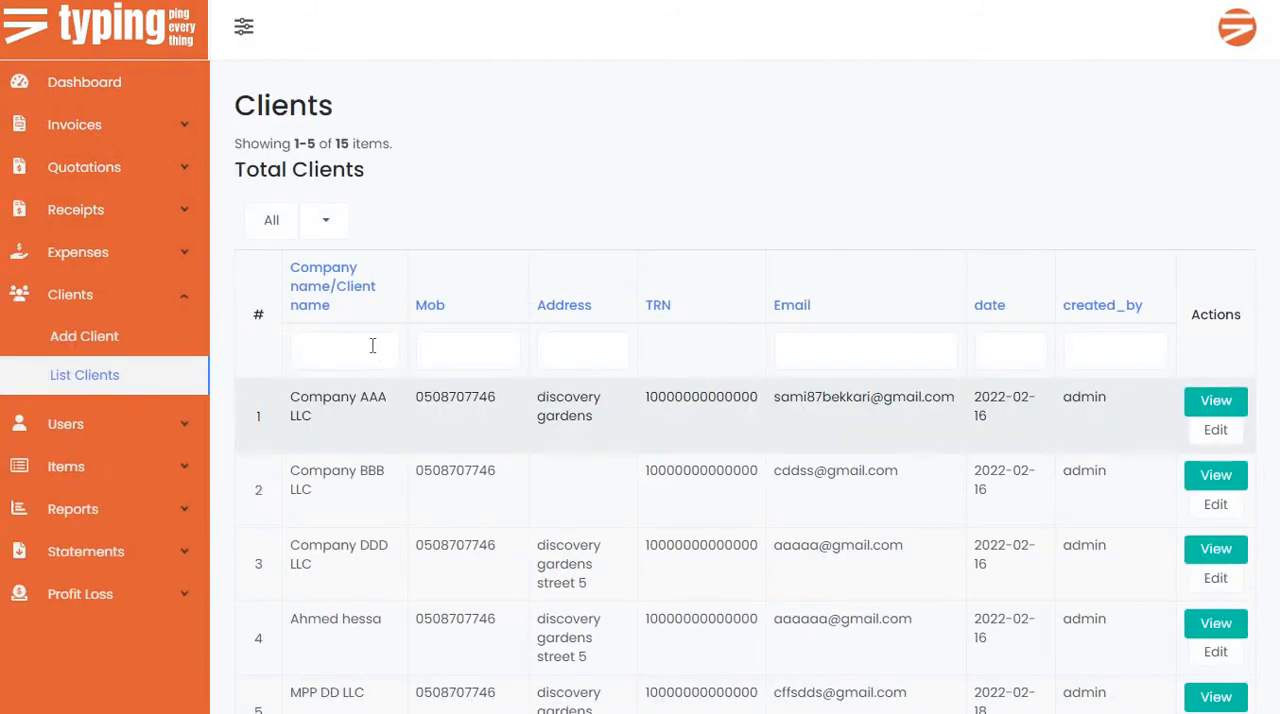
pyautogui.click(371, 347)
pyautogui.hotkey('ctrl', 'v')
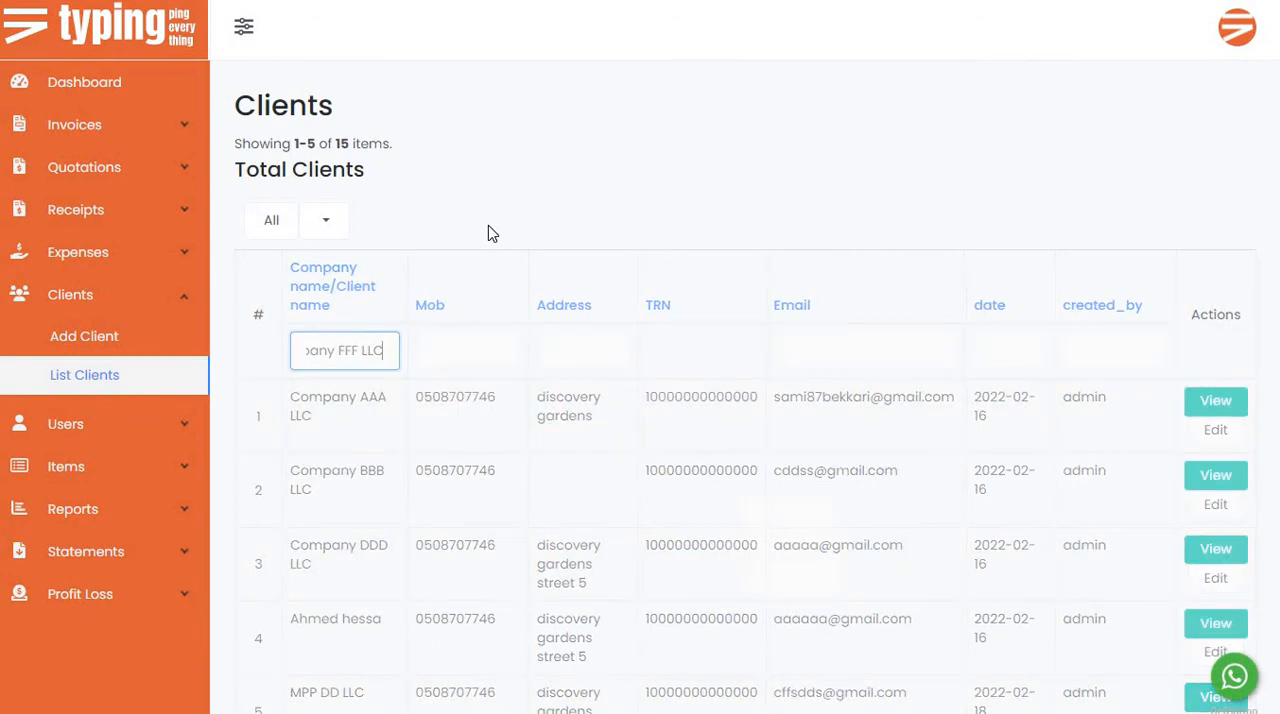
pyautogui.press('Return')
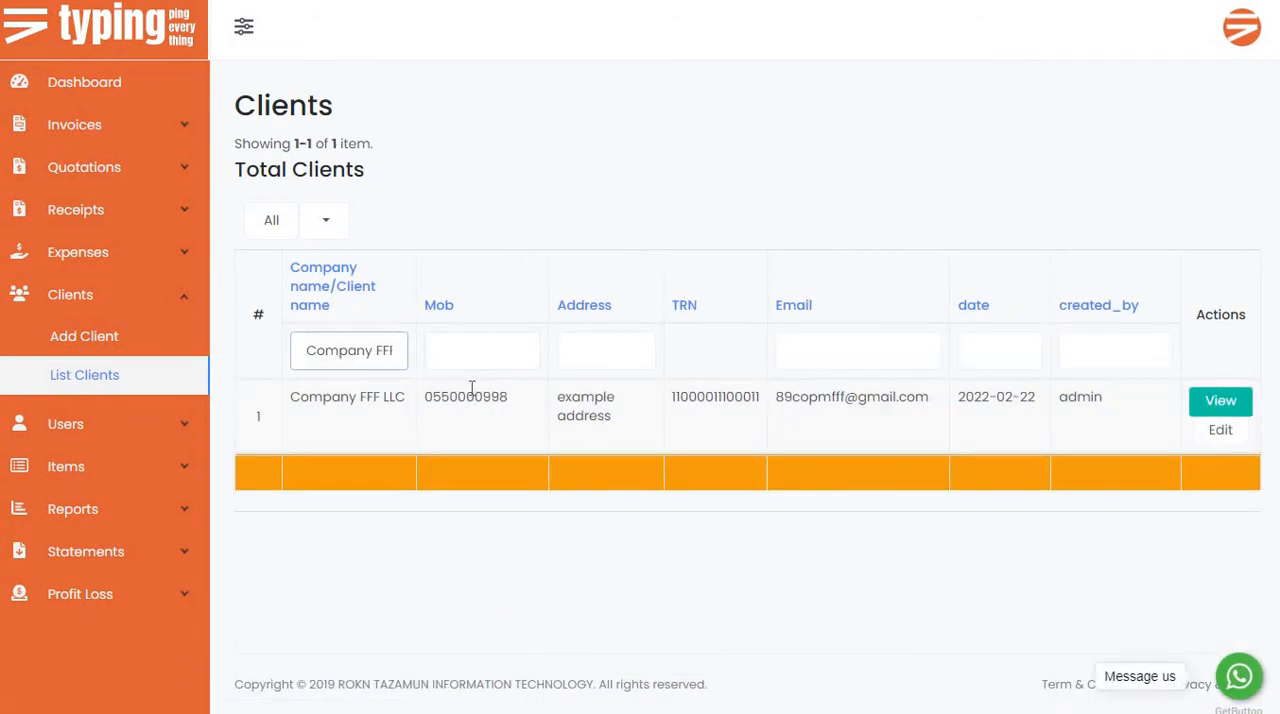
# Look over the other filter fields of the client list, including address, email, date and created_by.
pyautogui.click(634, 364)
pyautogui.click(702, 371)
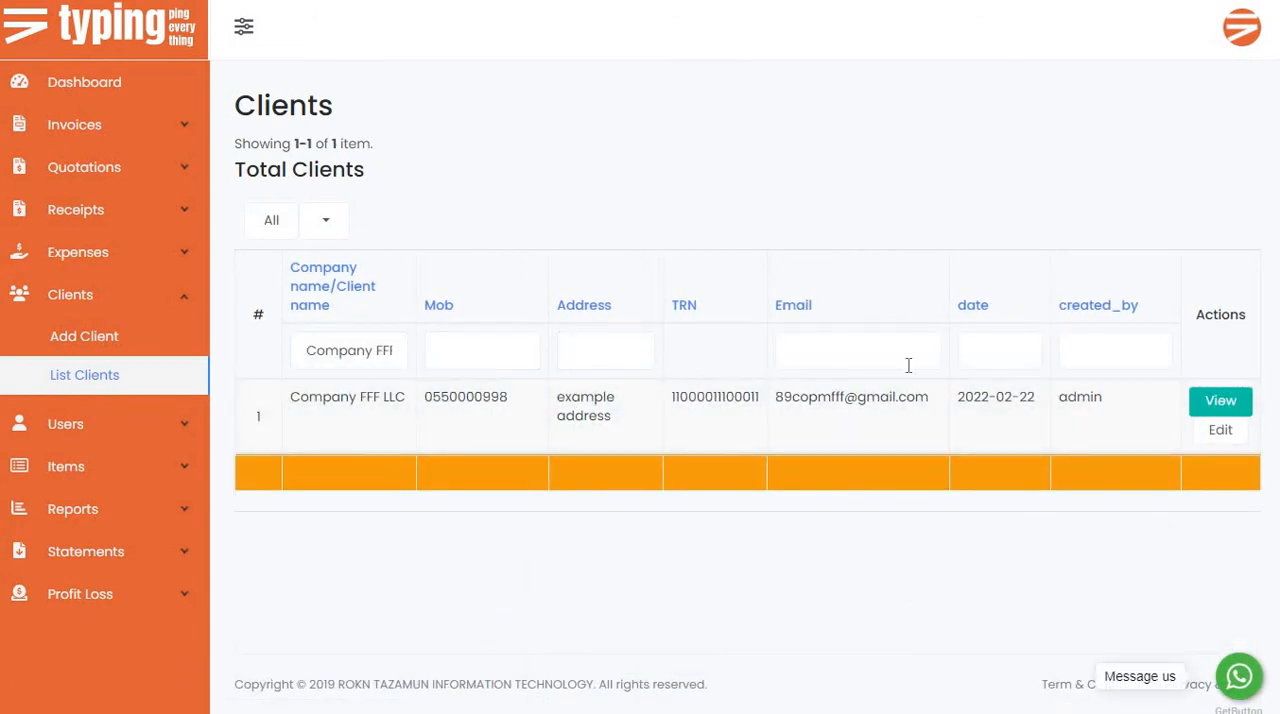
pyautogui.click(908, 366)
pyautogui.click(995, 362)
pyautogui.click(1102, 358)
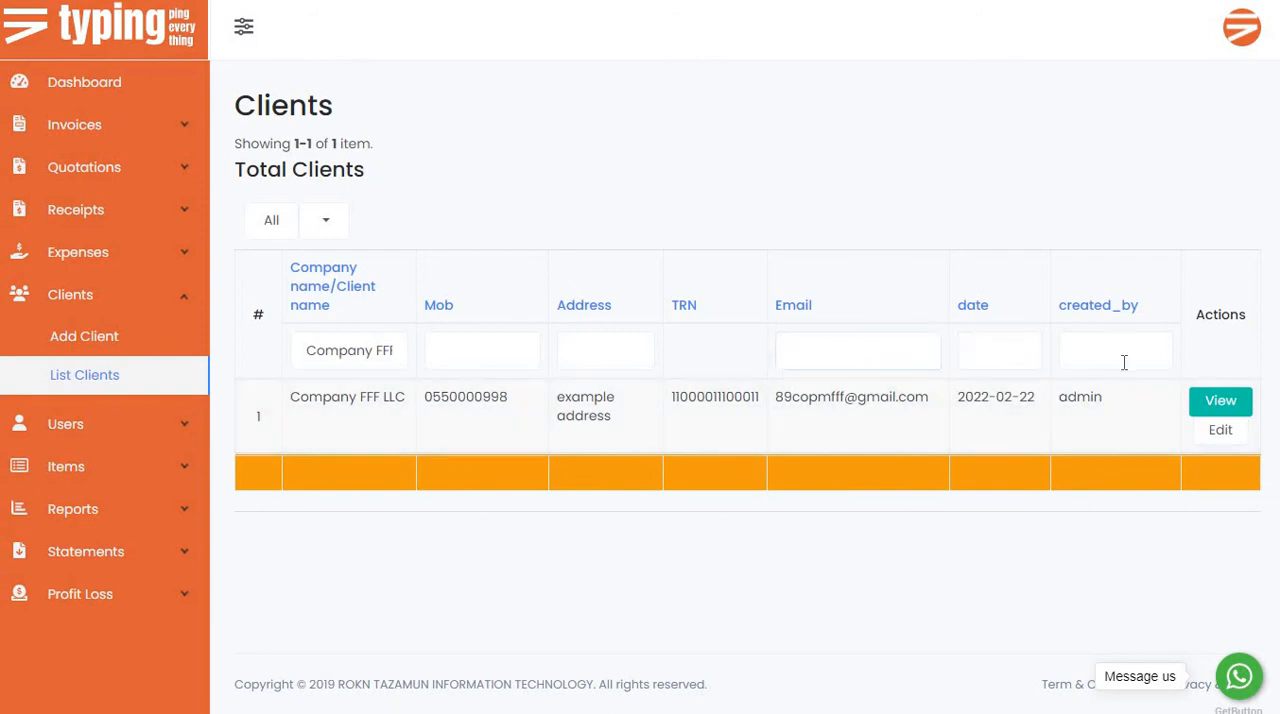
pyautogui.click(307, 341)
pyautogui.click(304, 288)
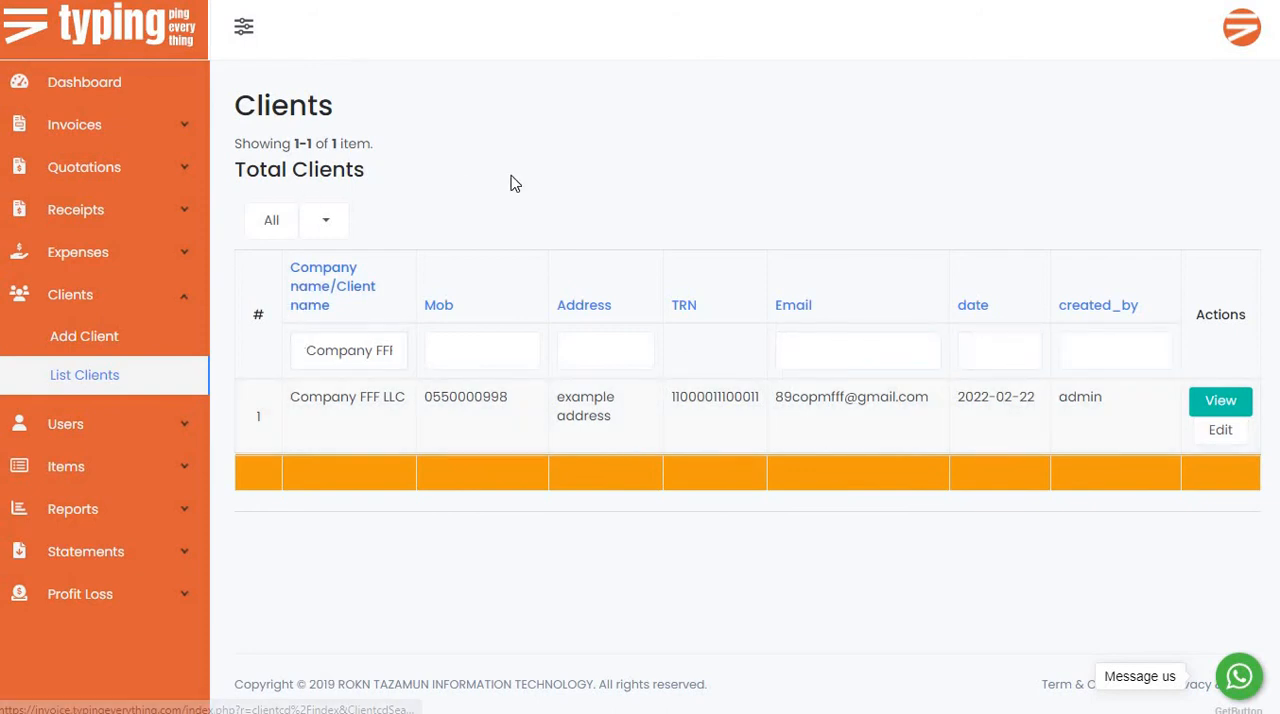
# Open the form for adding a new invoice and review its client, item, quotation, file and payment status fields.
pyautogui.click(95, 127)
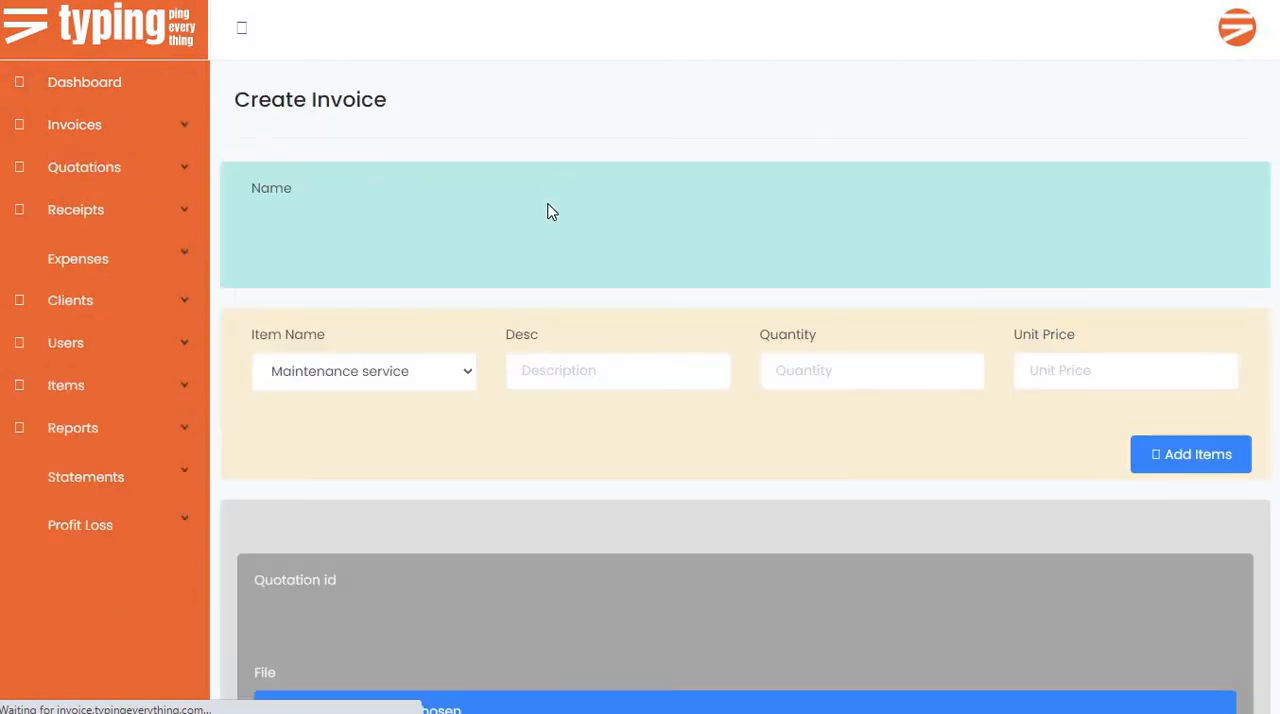
pyautogui.scroll(-1, 616, 270)
pyautogui.scroll(-3, 617, 271)
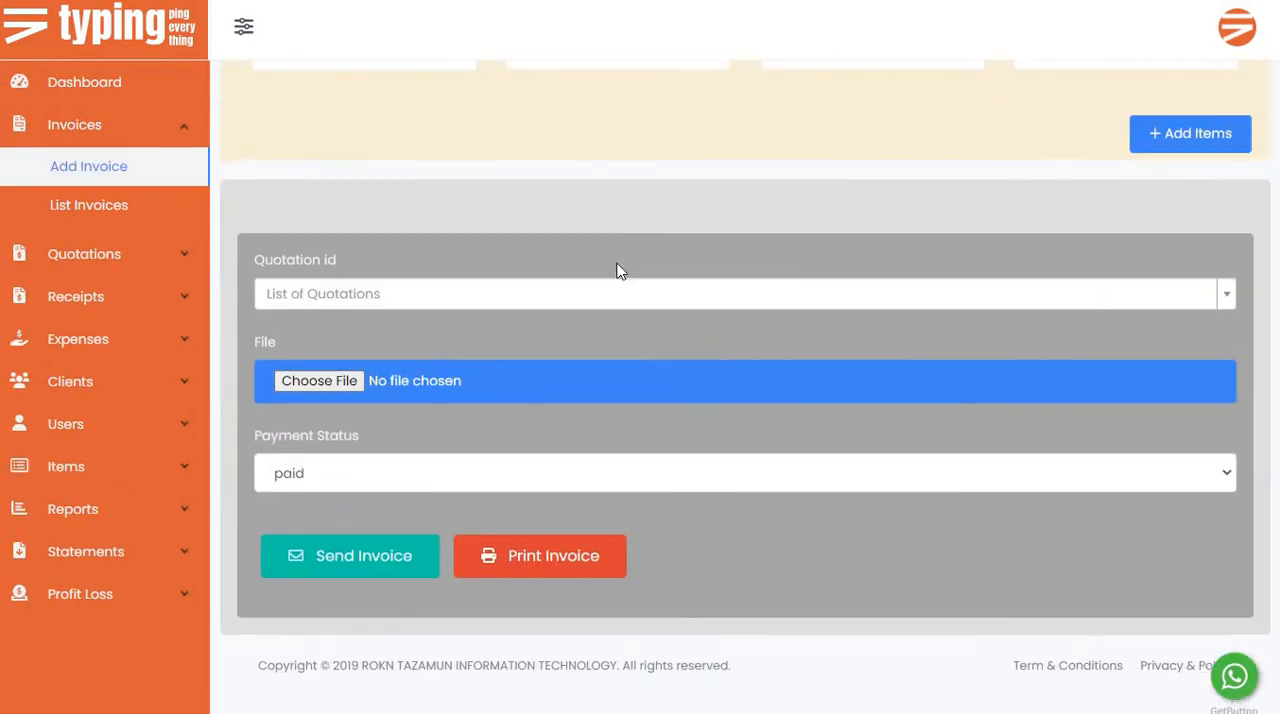
pyautogui.scroll(4, 617, 271)
pyautogui.scroll(-3, 520, 291)
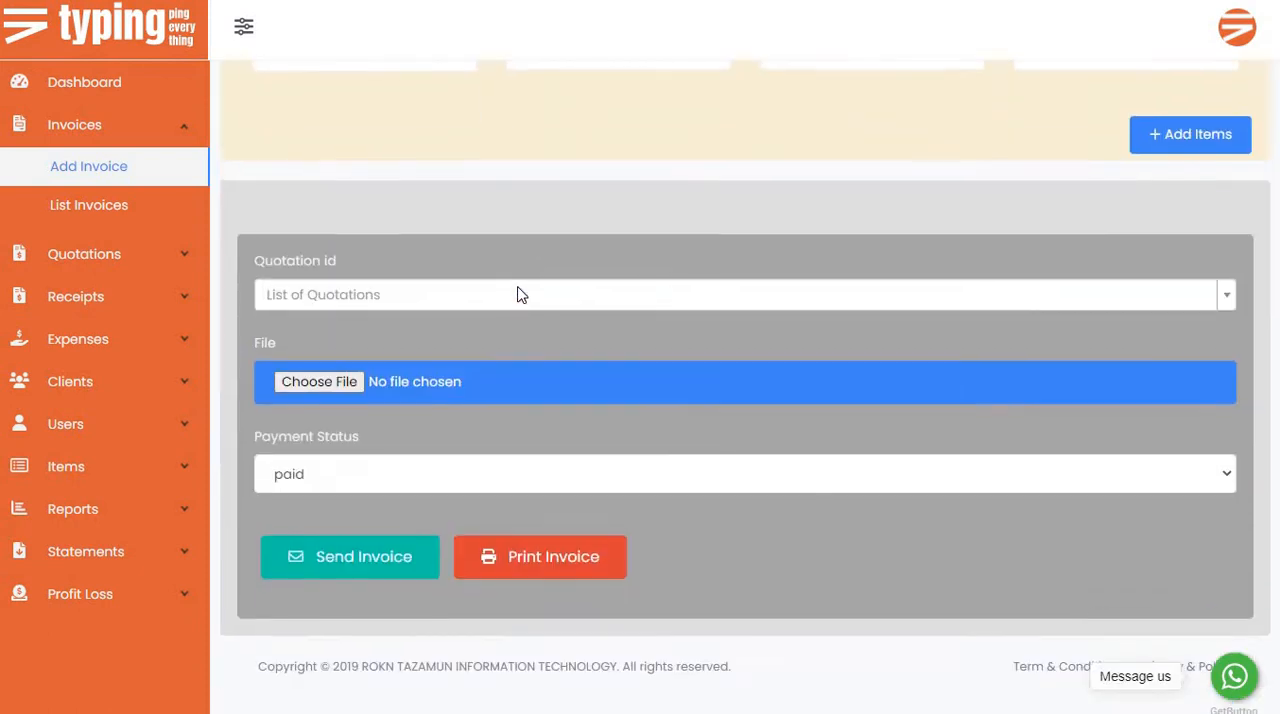
pyautogui.scroll(3, 520, 294)
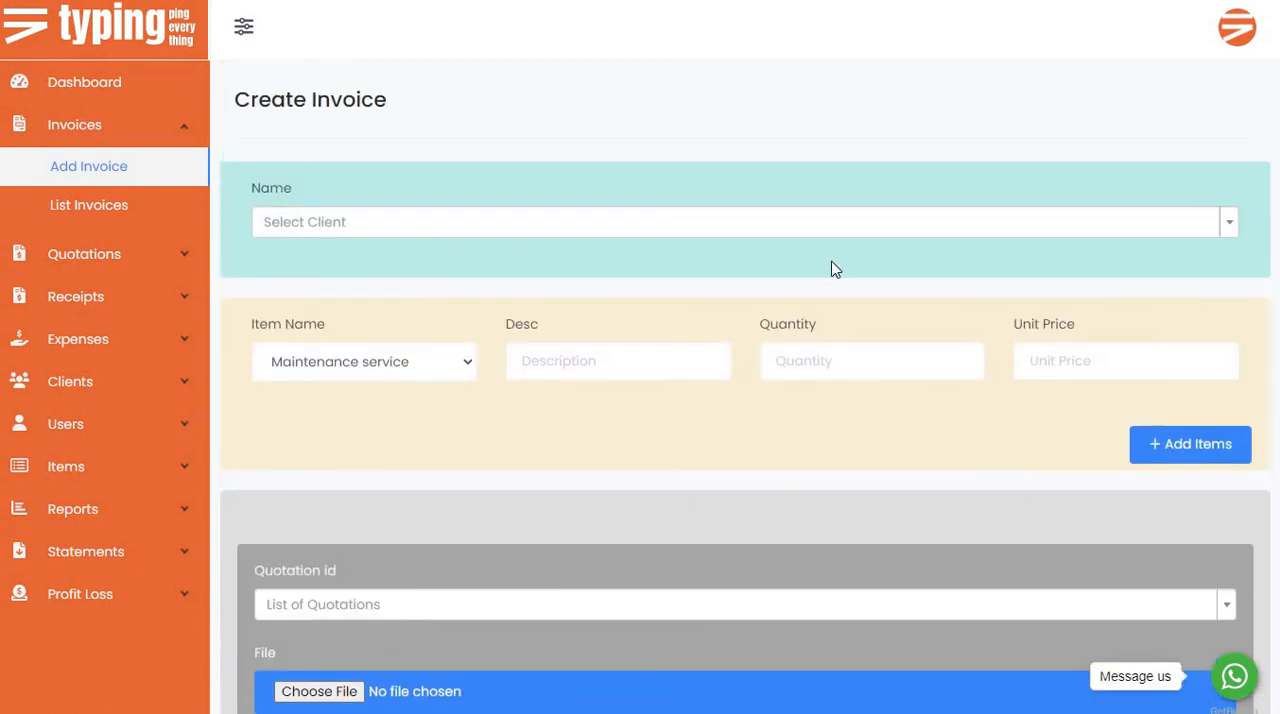
pyautogui.scroll(-3, 390, 296)
pyautogui.scroll(3, 390, 297)
# Search the invoice's client choices for "fff" and select Company FFF LLC.
pyautogui.click(397, 224)
pyautogui.write('comp')
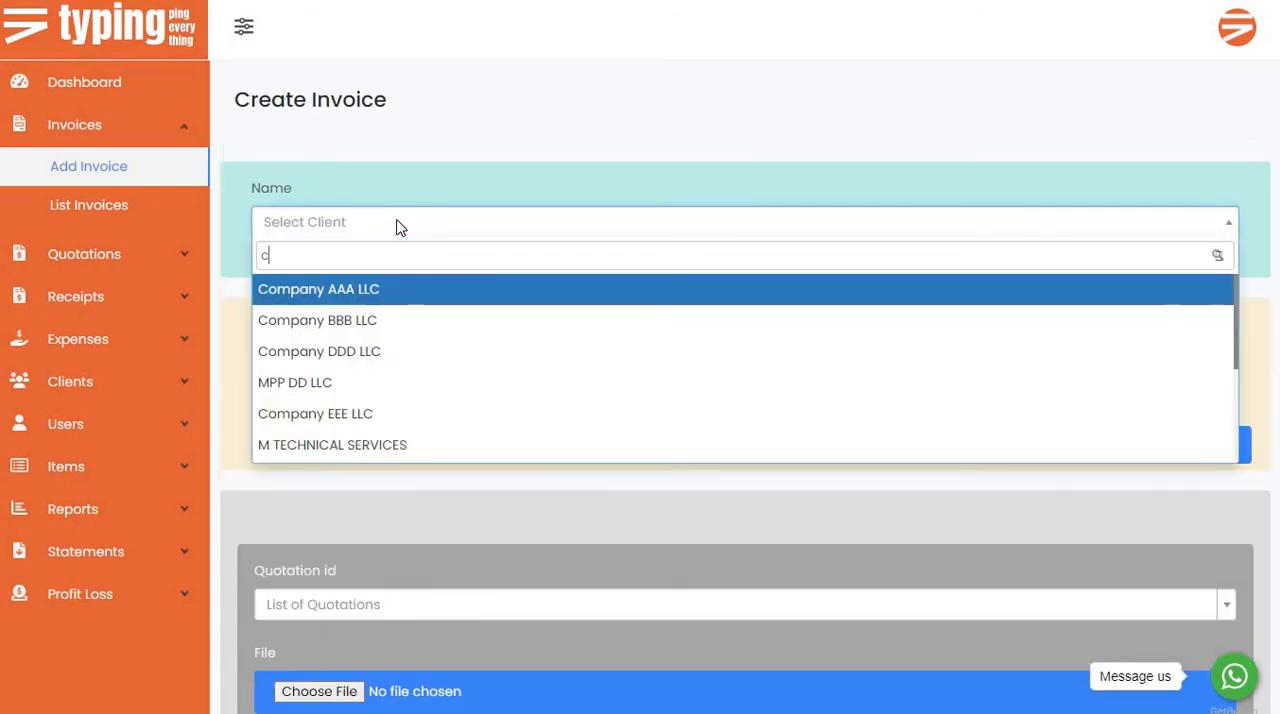
pyautogui.press('BackSpace')
pyautogui.press('BackSpace')
pyautogui.press('BackSpace')
pyautogui.press('BackSpace')
pyautogui.write('fff')
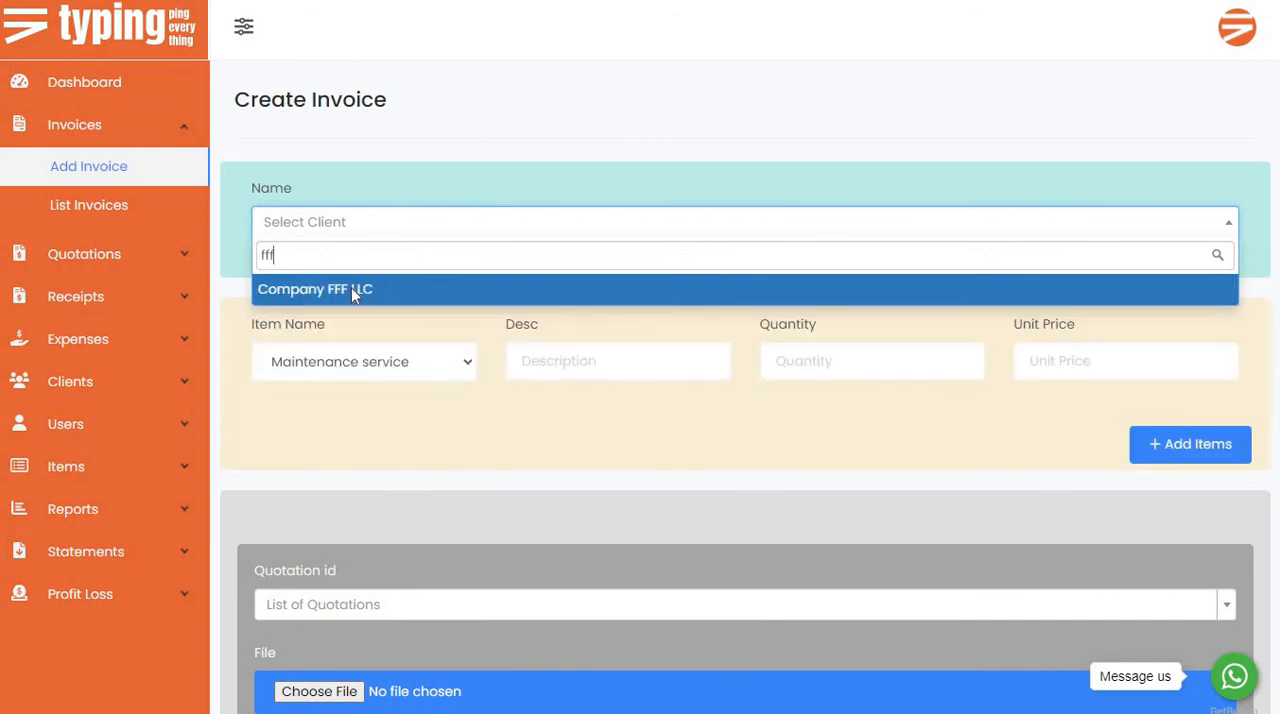
pyautogui.click(355, 289)
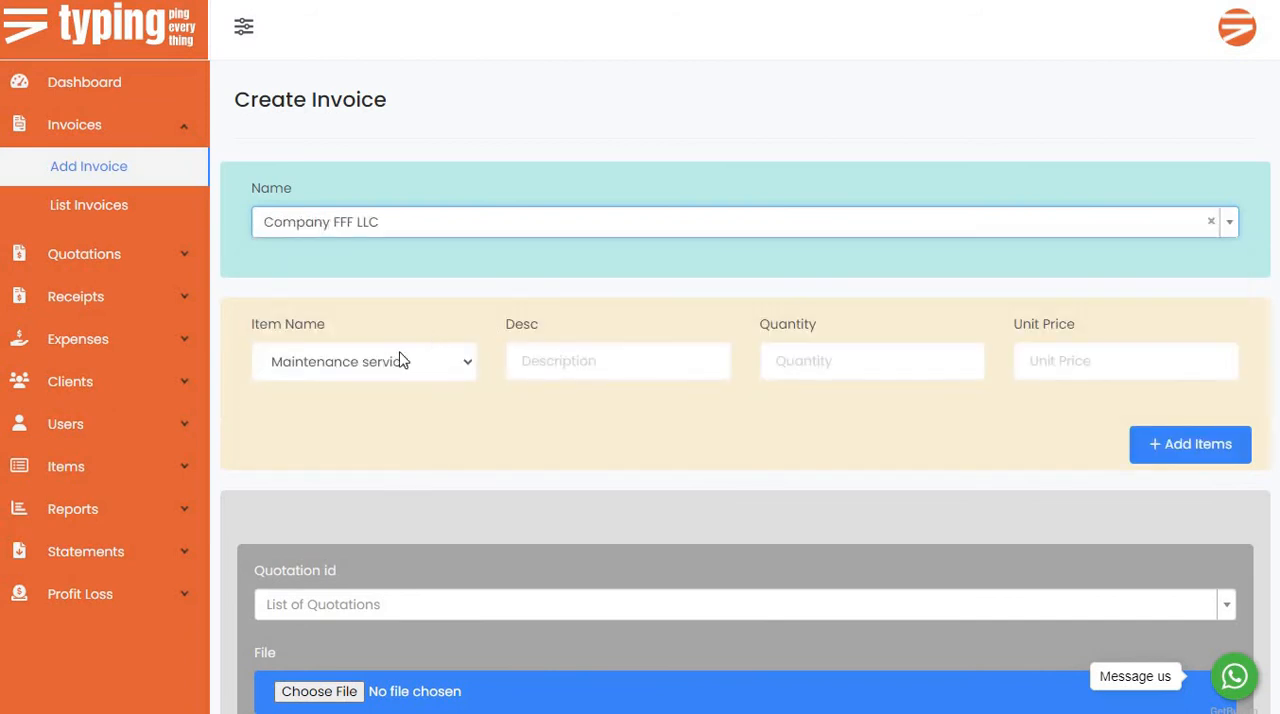
# Check the invoice's item choices, then create and save a new item named "iphone 11 pro max".
pyautogui.click(408, 367)
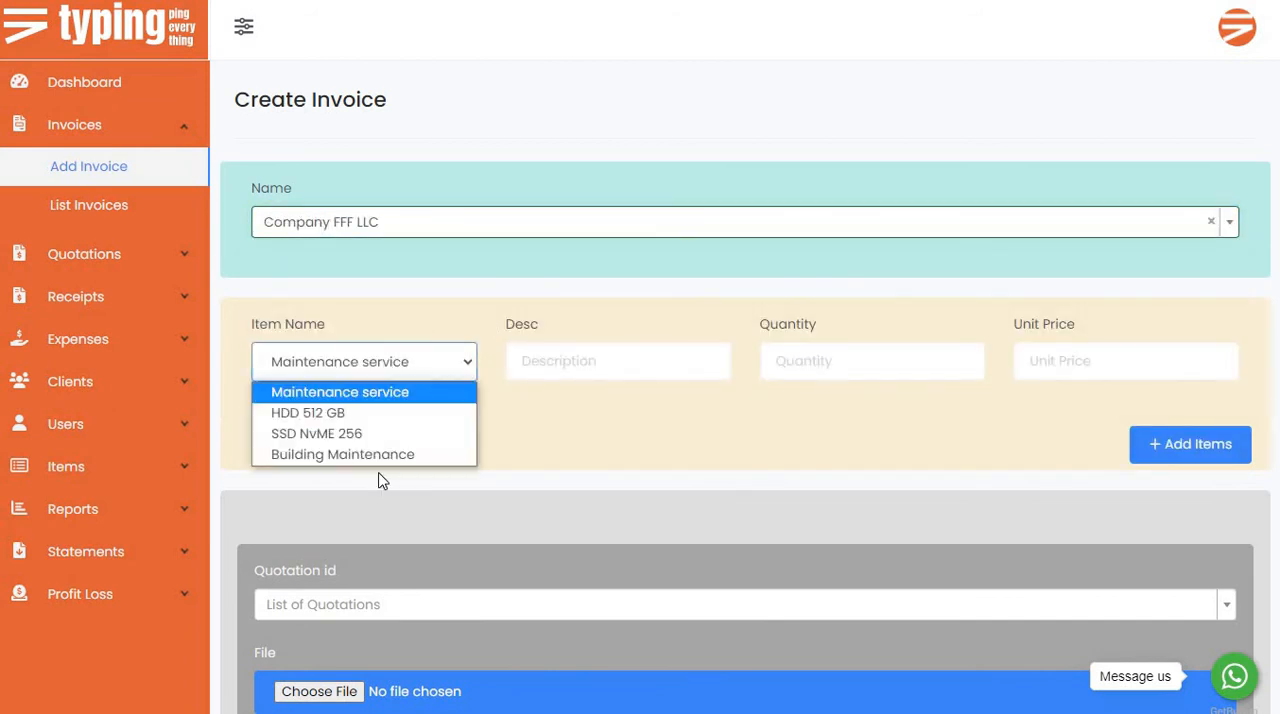
pyautogui.click(401, 377)
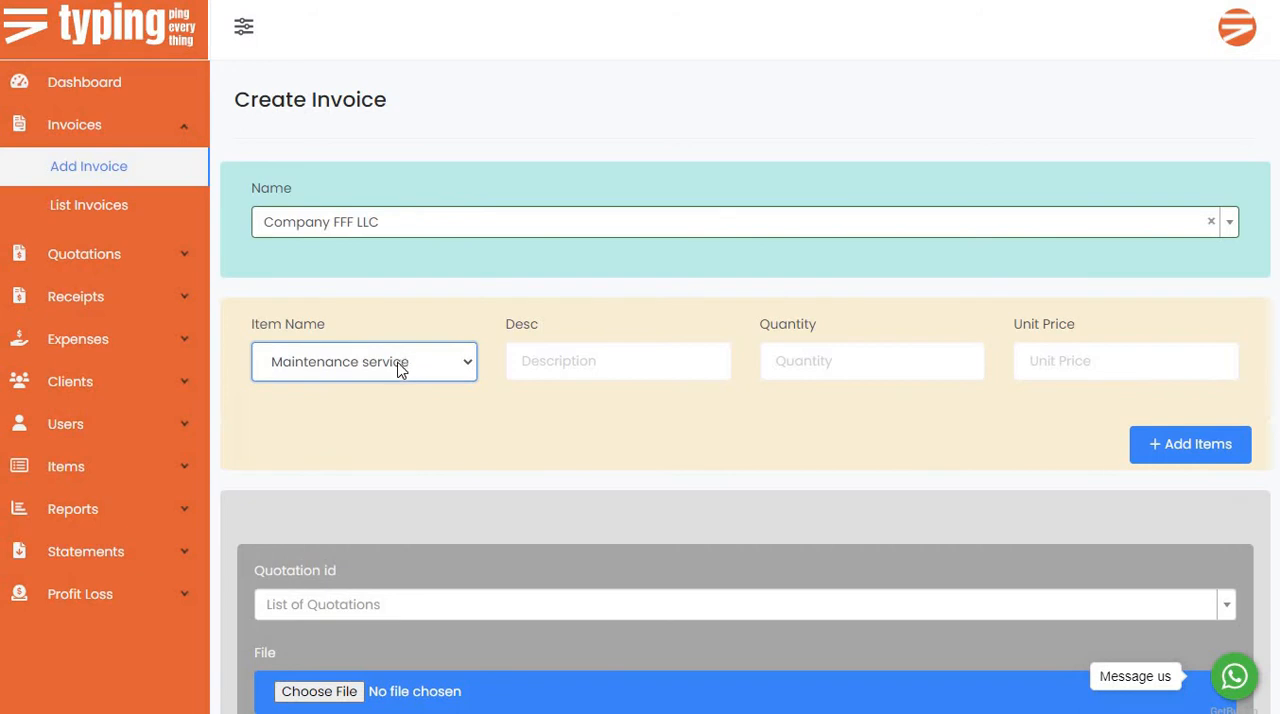
pyautogui.click(88, 470)
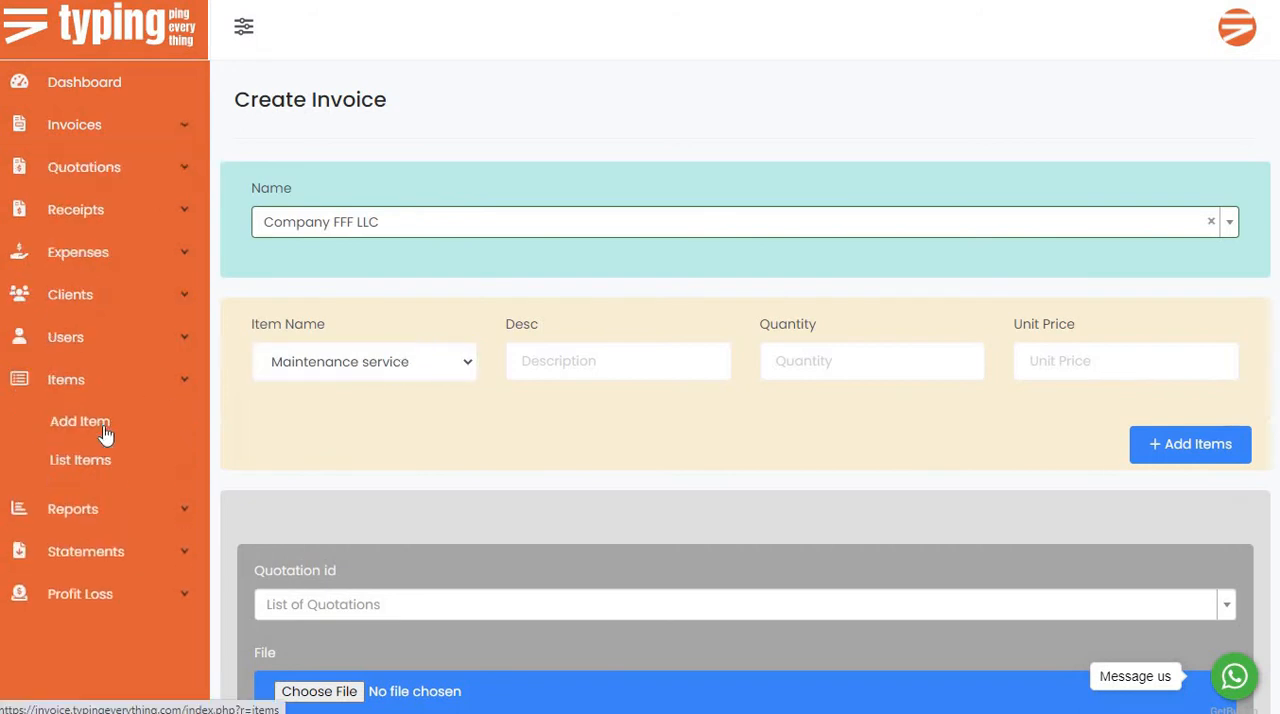
pyautogui.click(100, 427)
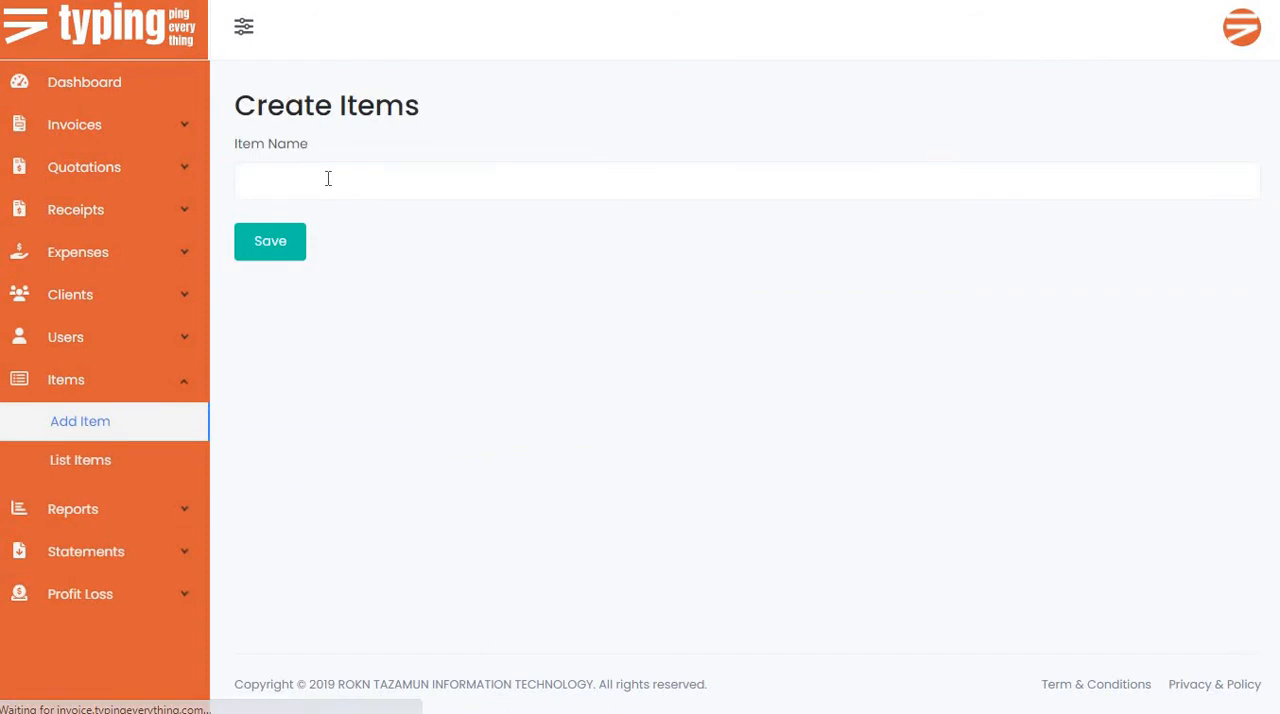
pyautogui.click(327, 178)
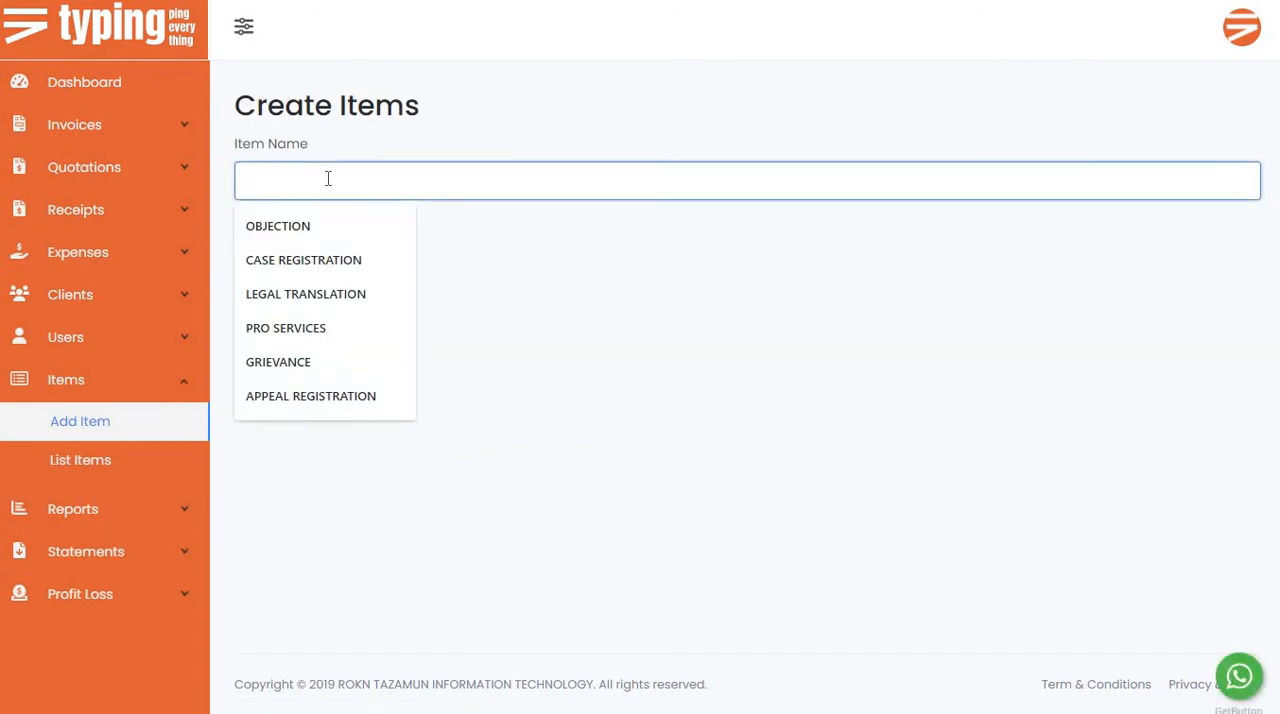
pyautogui.write('o')
pyautogui.press('BackSpace')
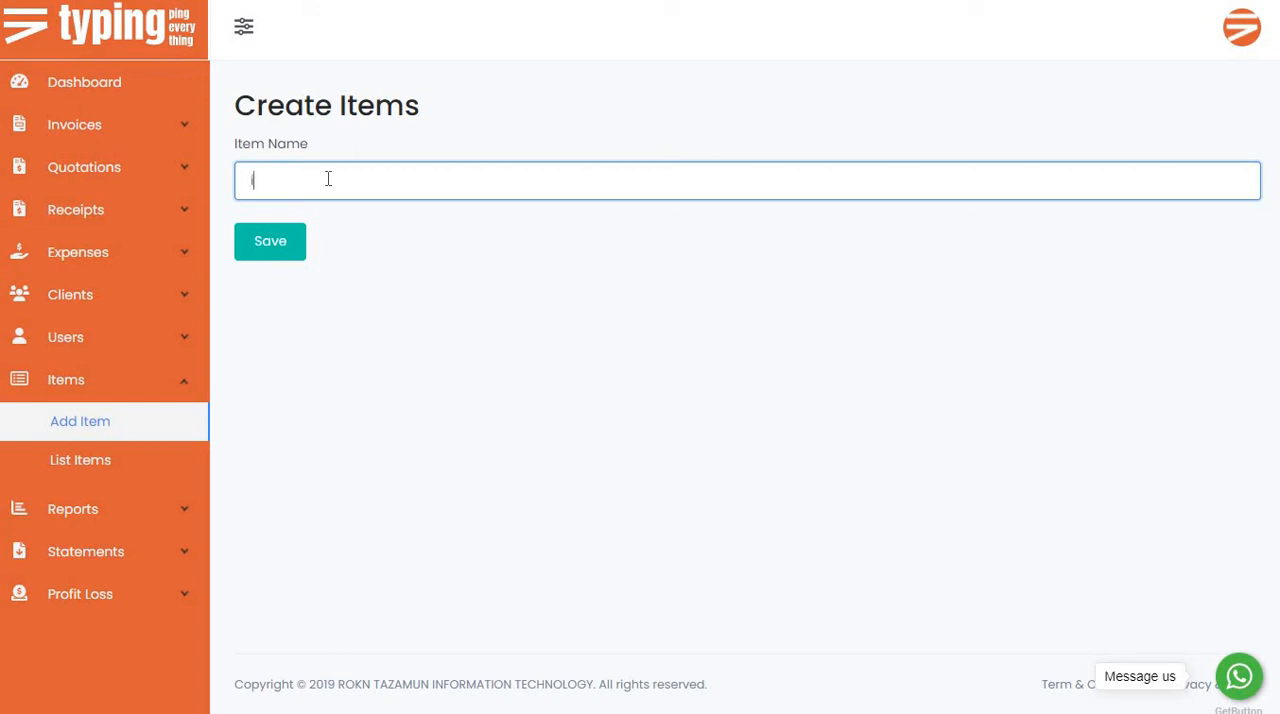
pyautogui.write('iphone 11 pro max')
pyautogui.click(266, 241)
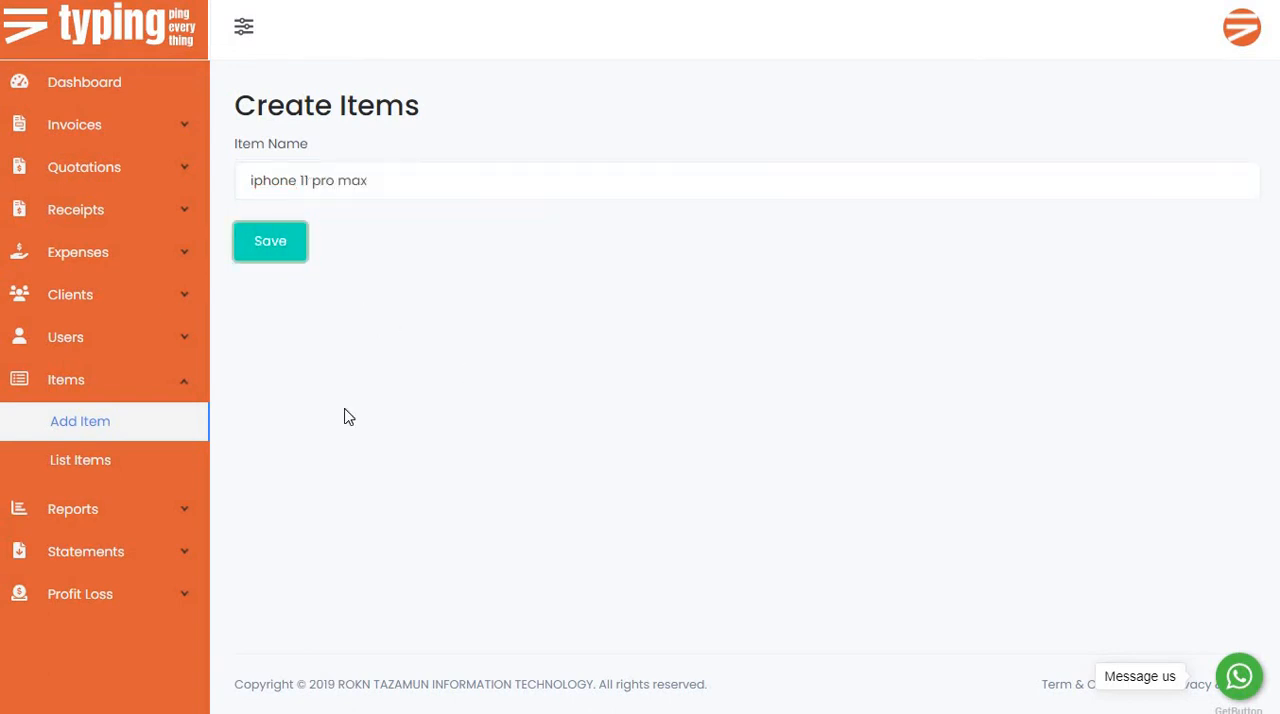
# Create and save another item named "samsung galaxy" and check both new items in the item list.
pyautogui.click(85, 440)
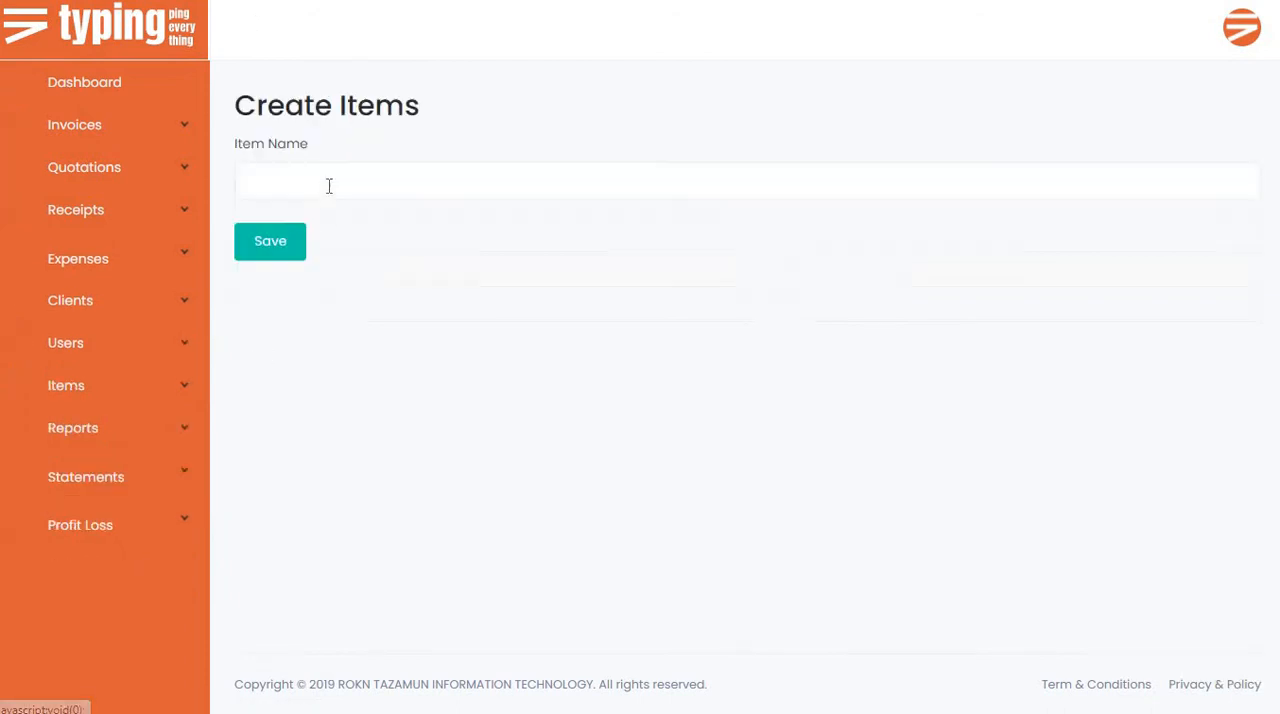
pyautogui.click(330, 184)
pyautogui.write('sqm')
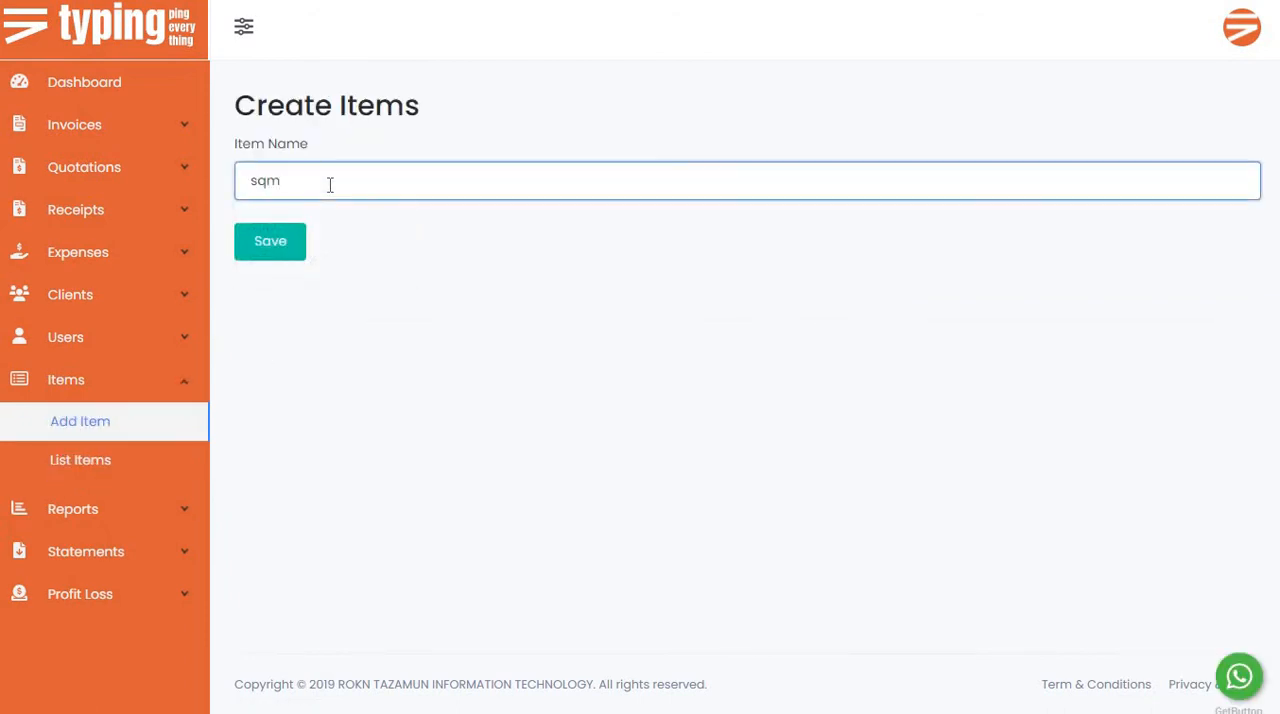
pyautogui.press('BackSpace')
pyautogui.press('BackSpace')
pyautogui.write('as')
pyautogui.write('sung galaxy')
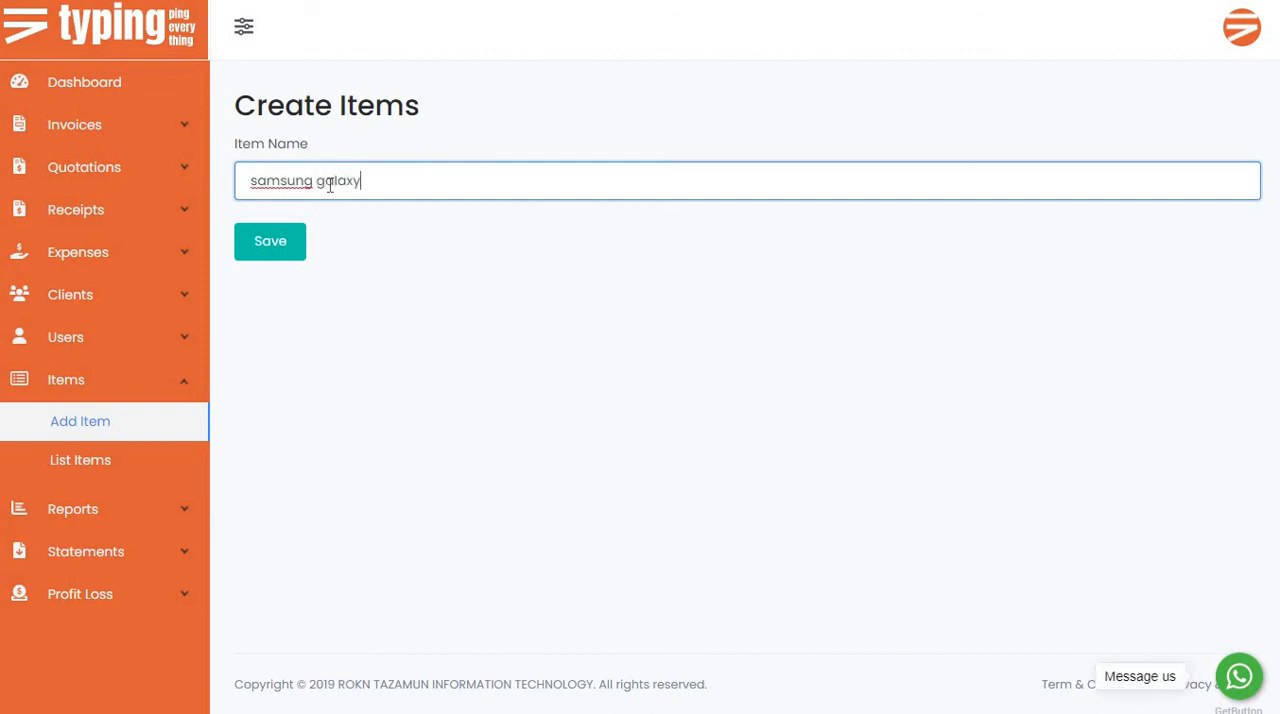
pyautogui.click(277, 250)
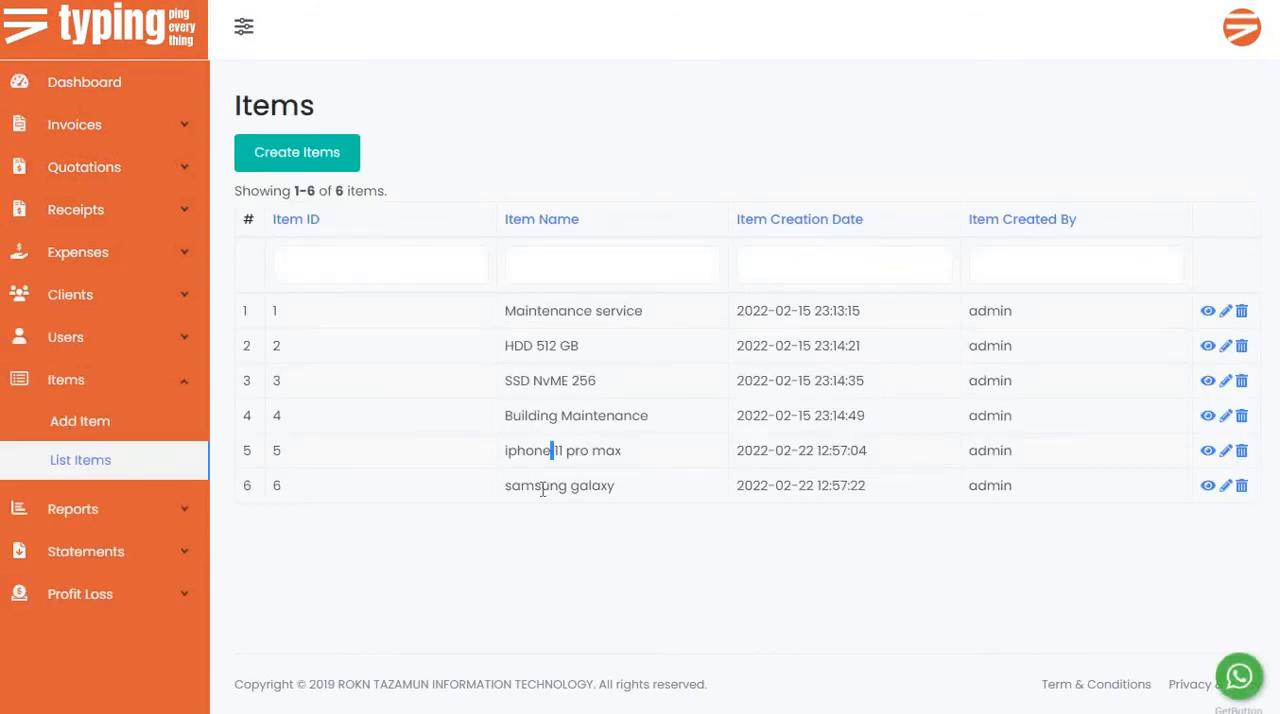
pyautogui.doubleClick(543, 489)
pyautogui.click(610, 265)
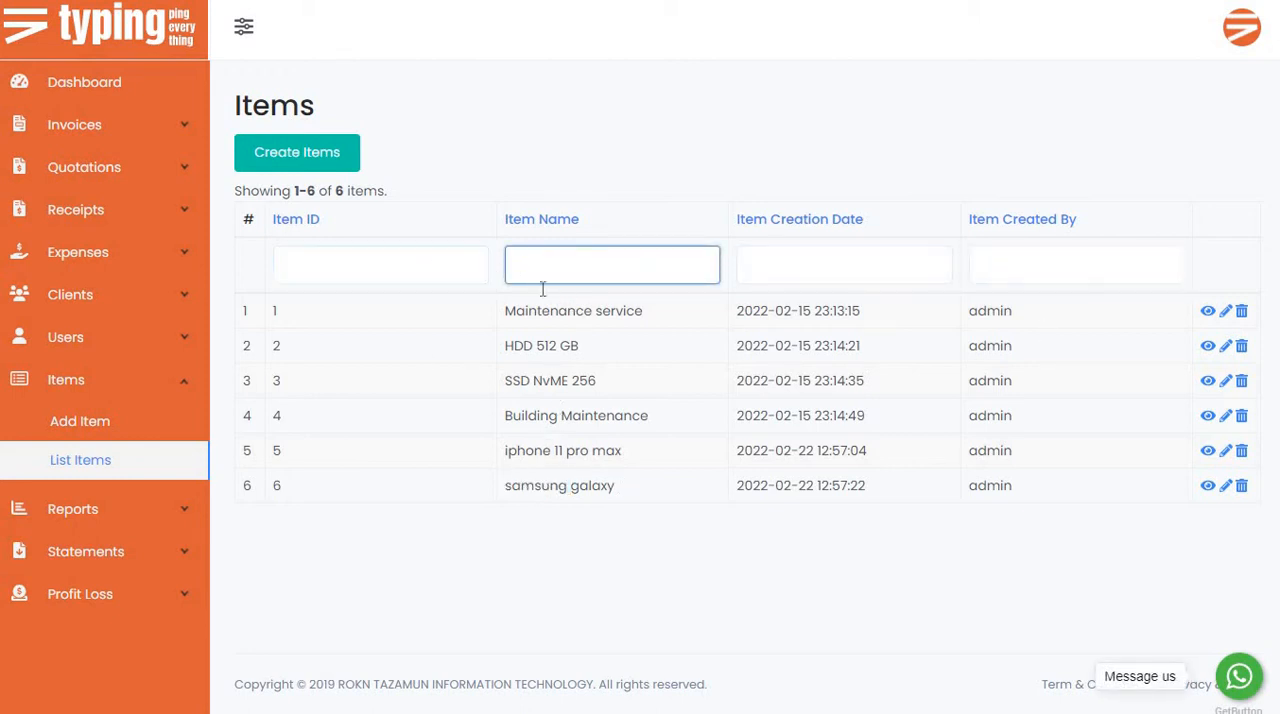
# Start a new invoice and choose Company FFF LLC as the client by searching for "ff".
pyautogui.click(103, 136)
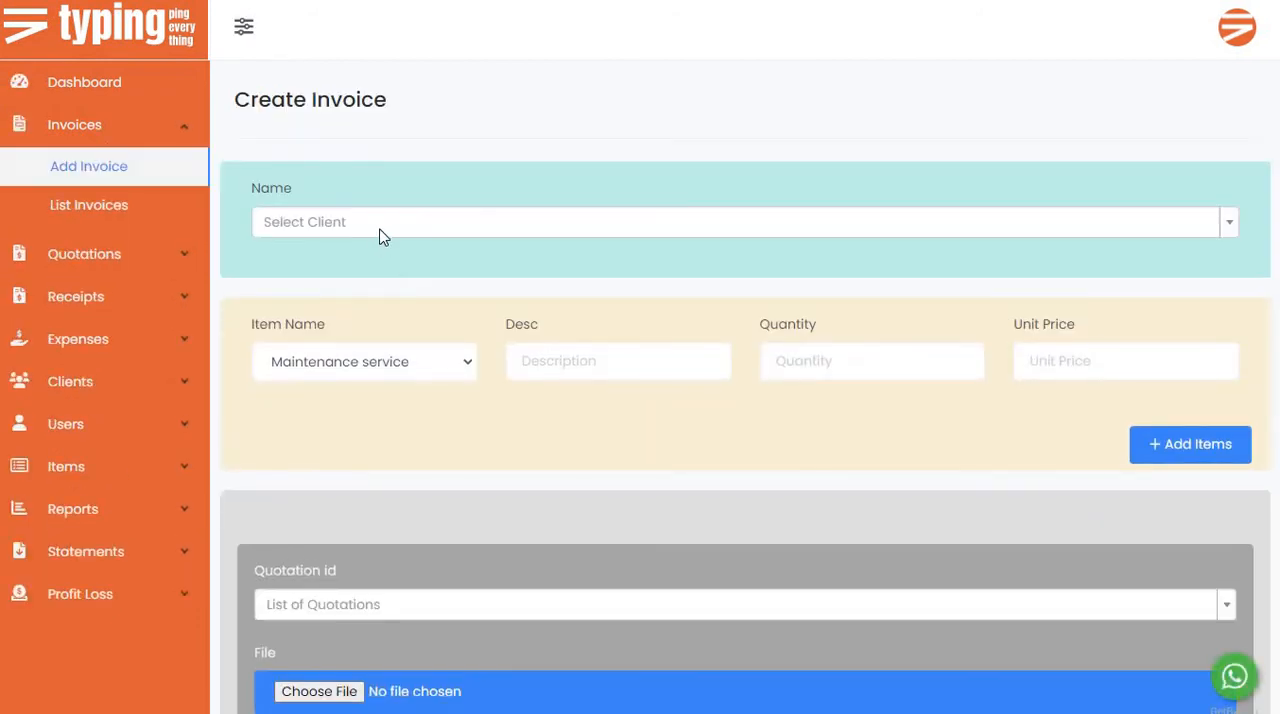
pyautogui.click(381, 234)
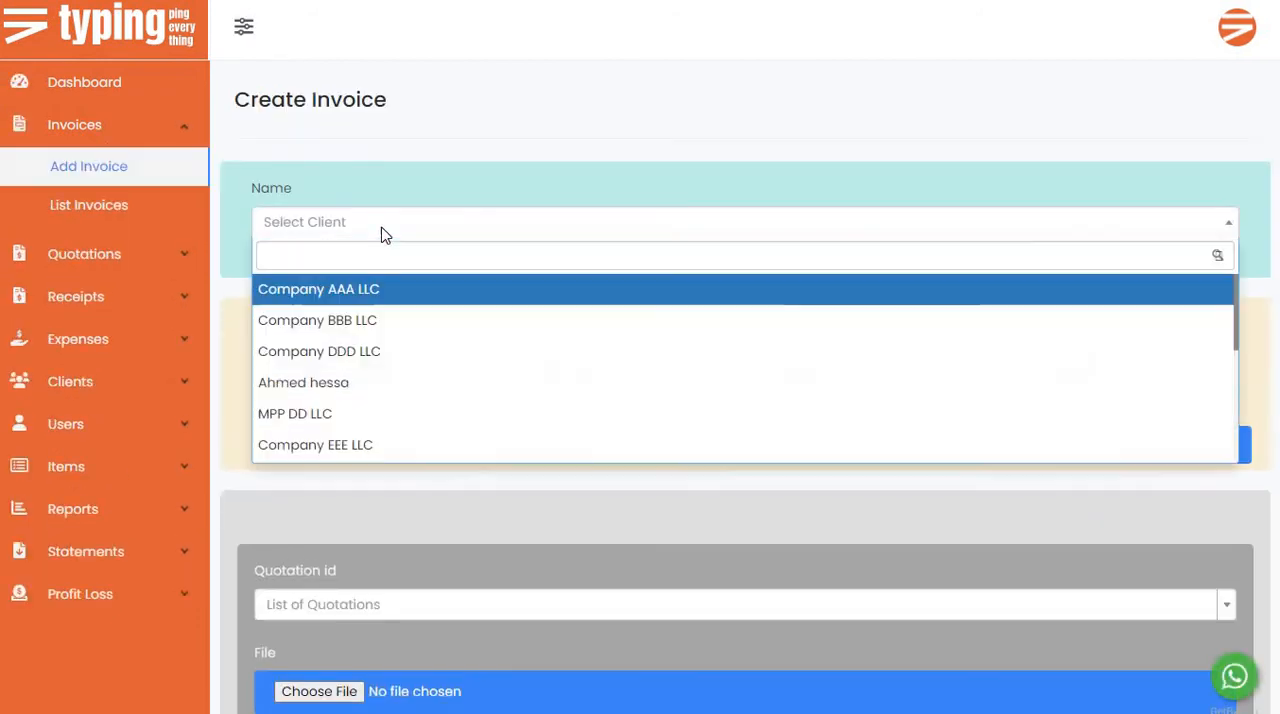
pyautogui.write('ff')
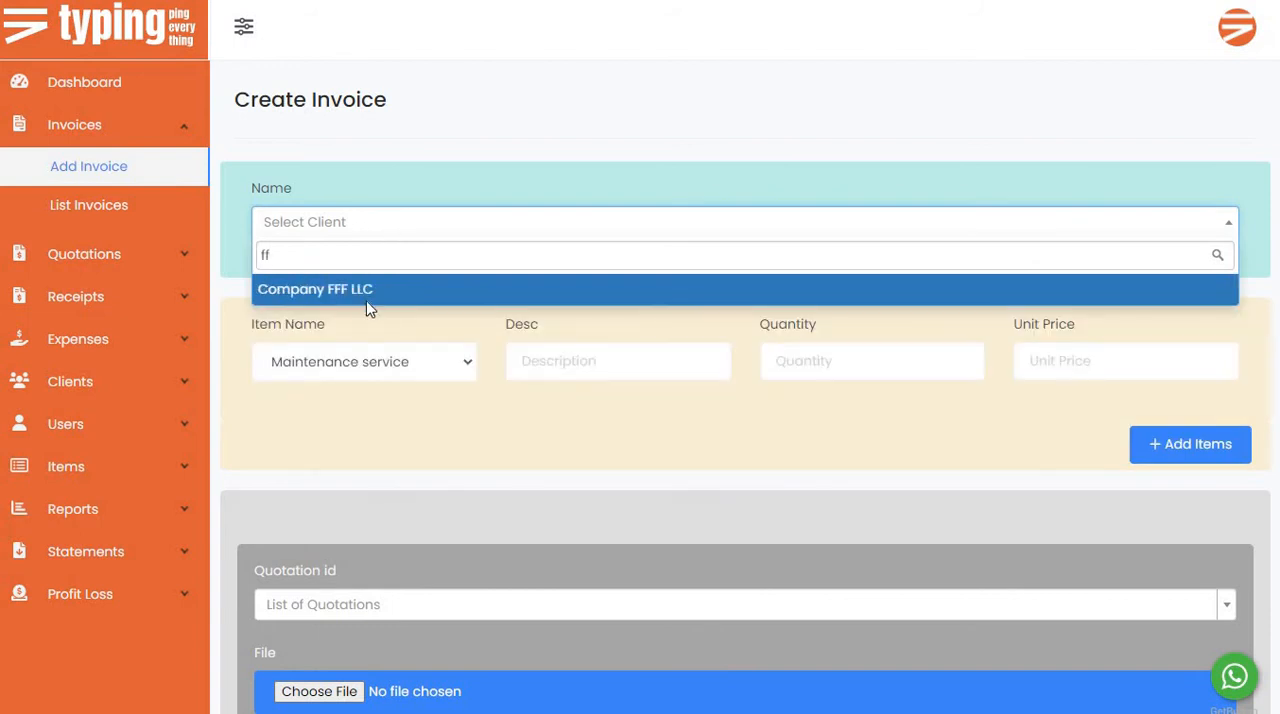
pyautogui.click(367, 300)
# Fill the first invoice line with item iphone 11 pro max, description dec1, quantity 1 and unit price 23.
pyautogui.click(430, 362)
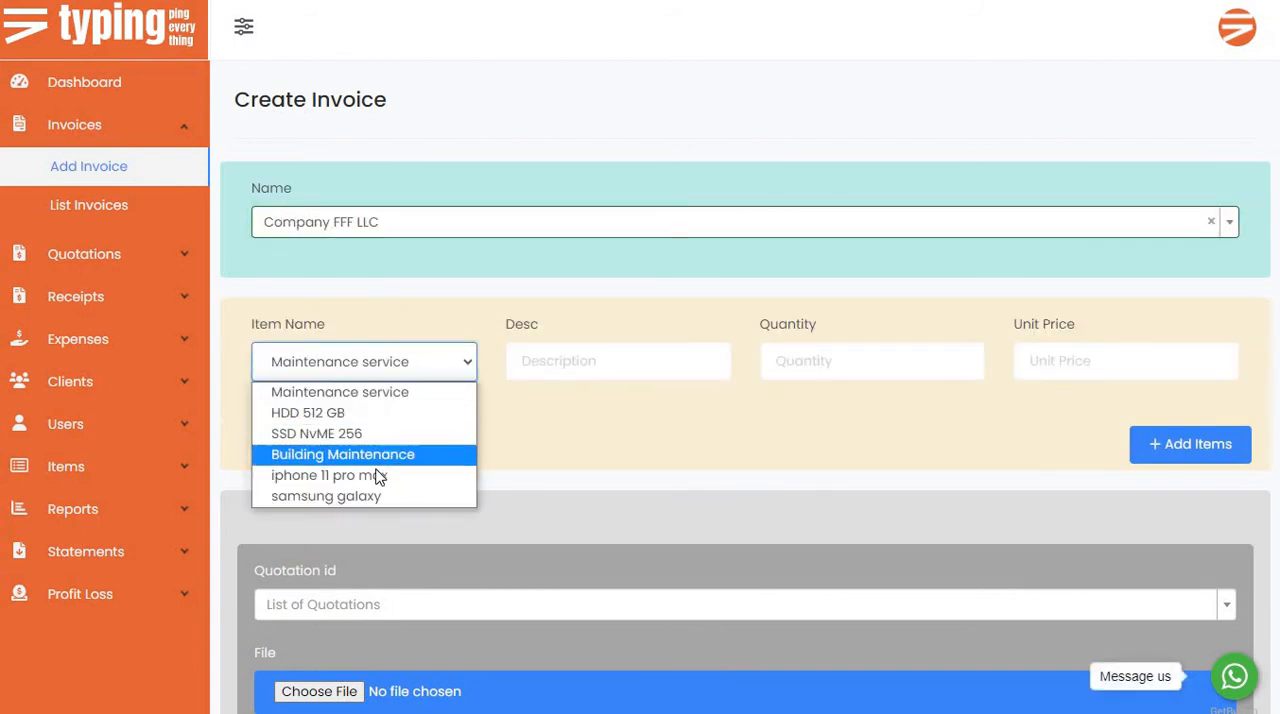
pyautogui.click(440, 474)
pyautogui.click(539, 372)
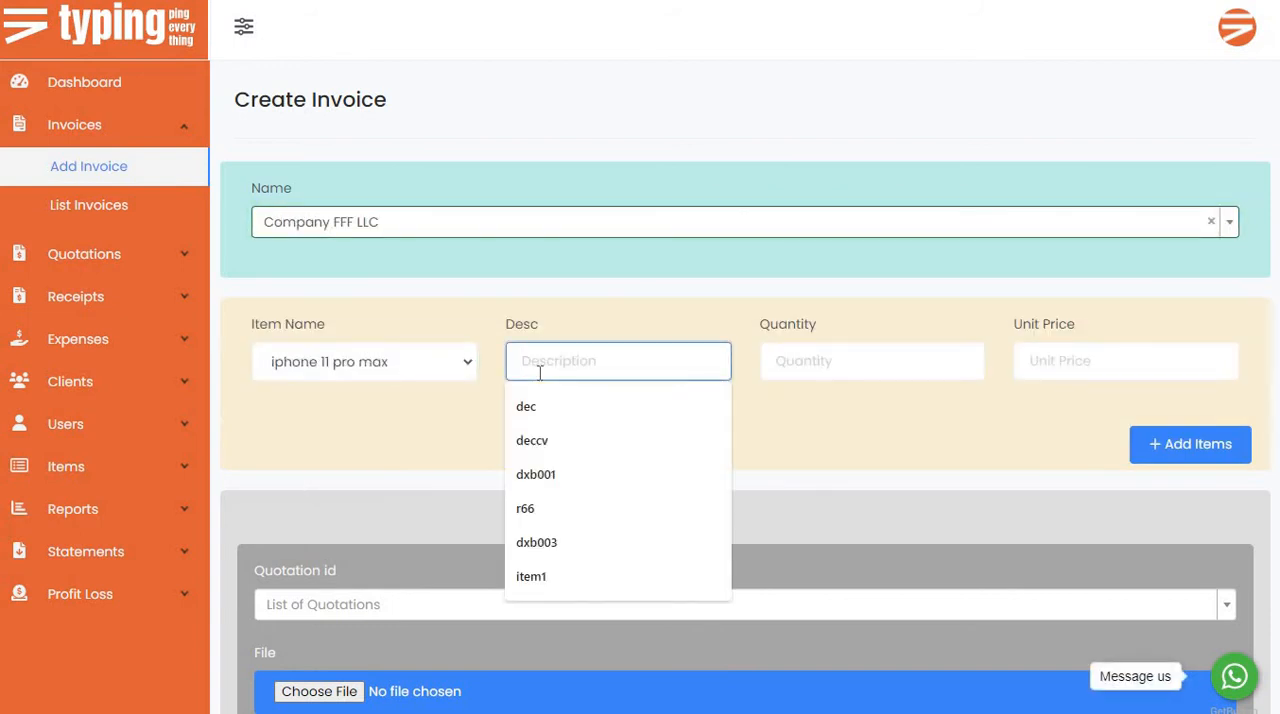
pyautogui.write('dec1')
pyautogui.click(808, 362)
pyautogui.write('1')
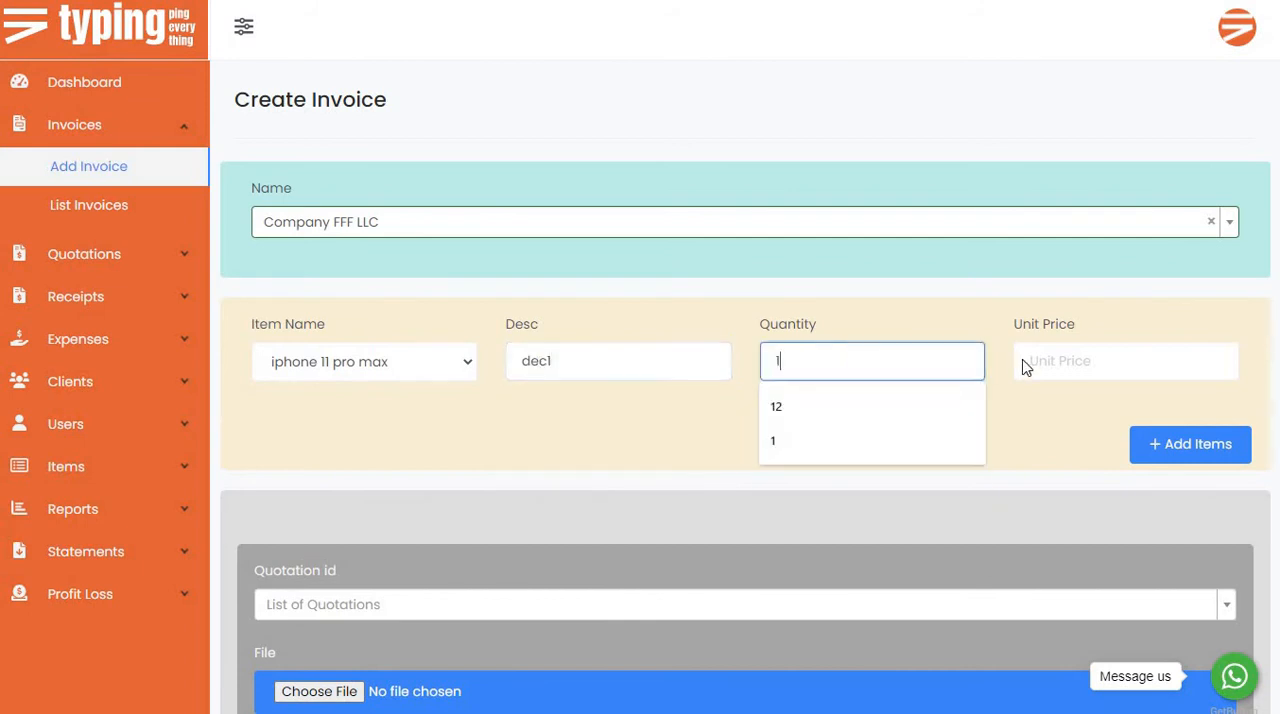
pyautogui.click(1077, 361)
pyautogui.write('23')
pyautogui.click(918, 441)
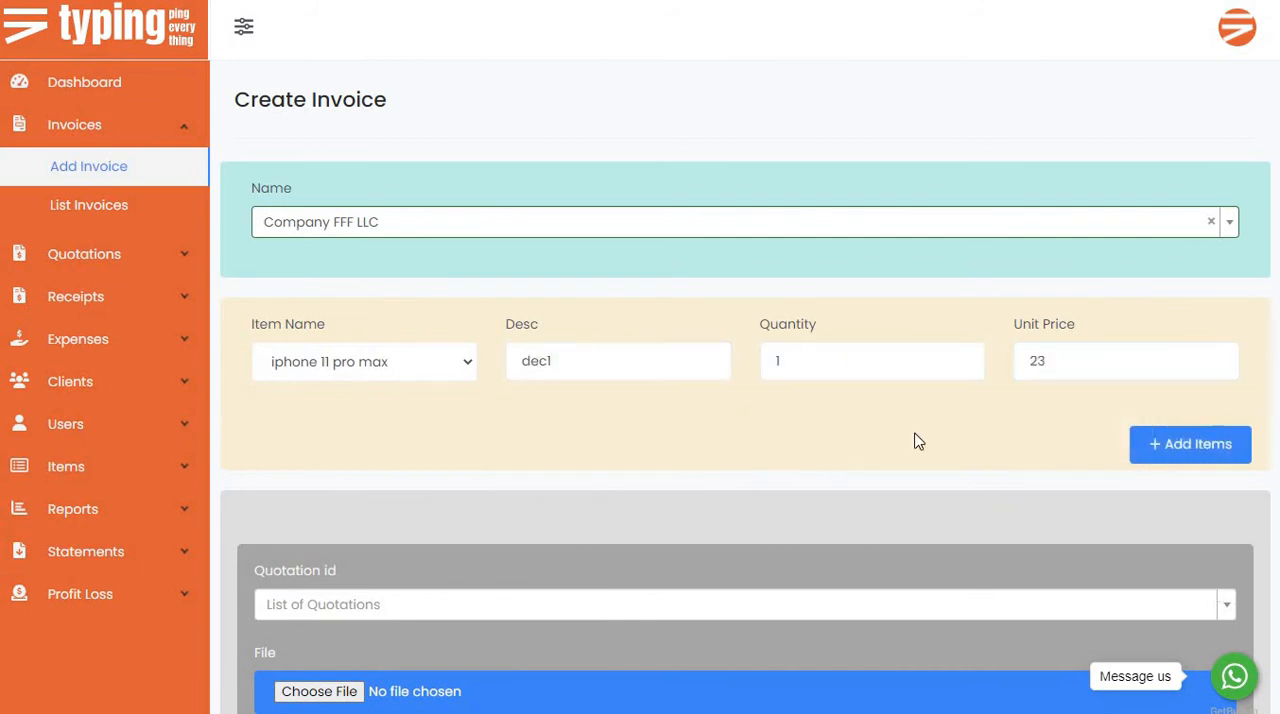
pyautogui.click(1067, 378)
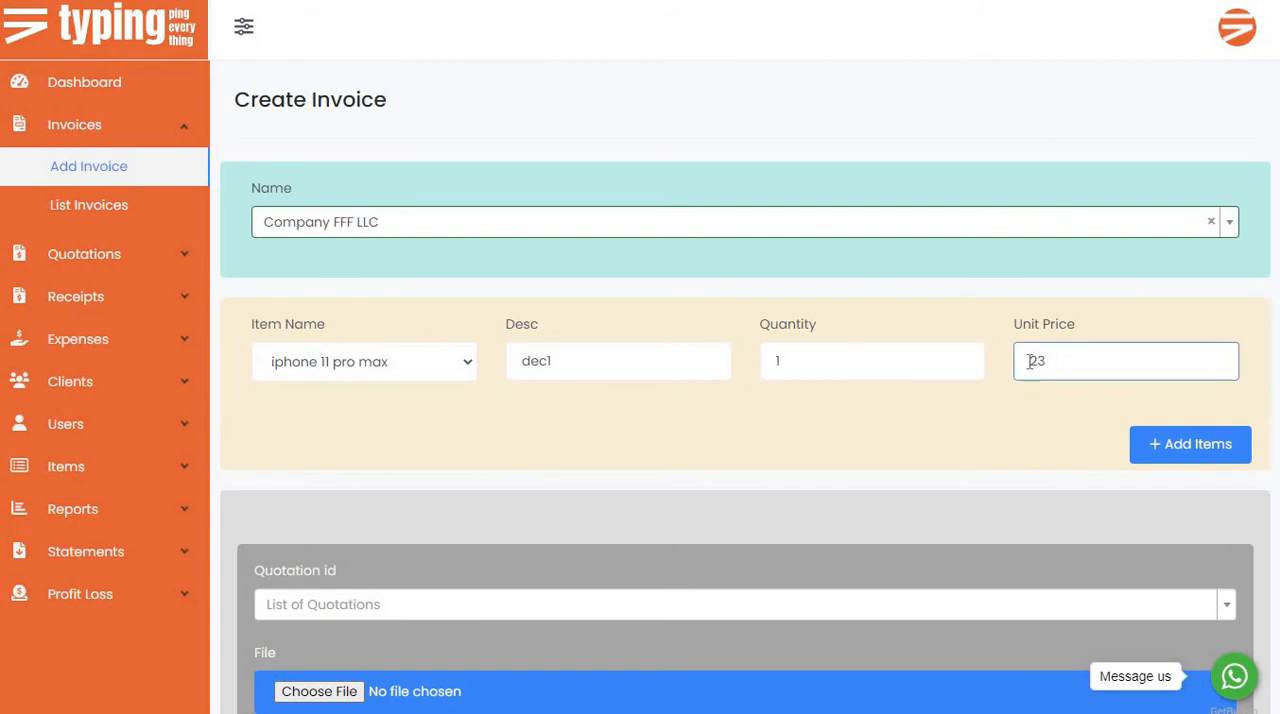
pyautogui.click(871, 372)
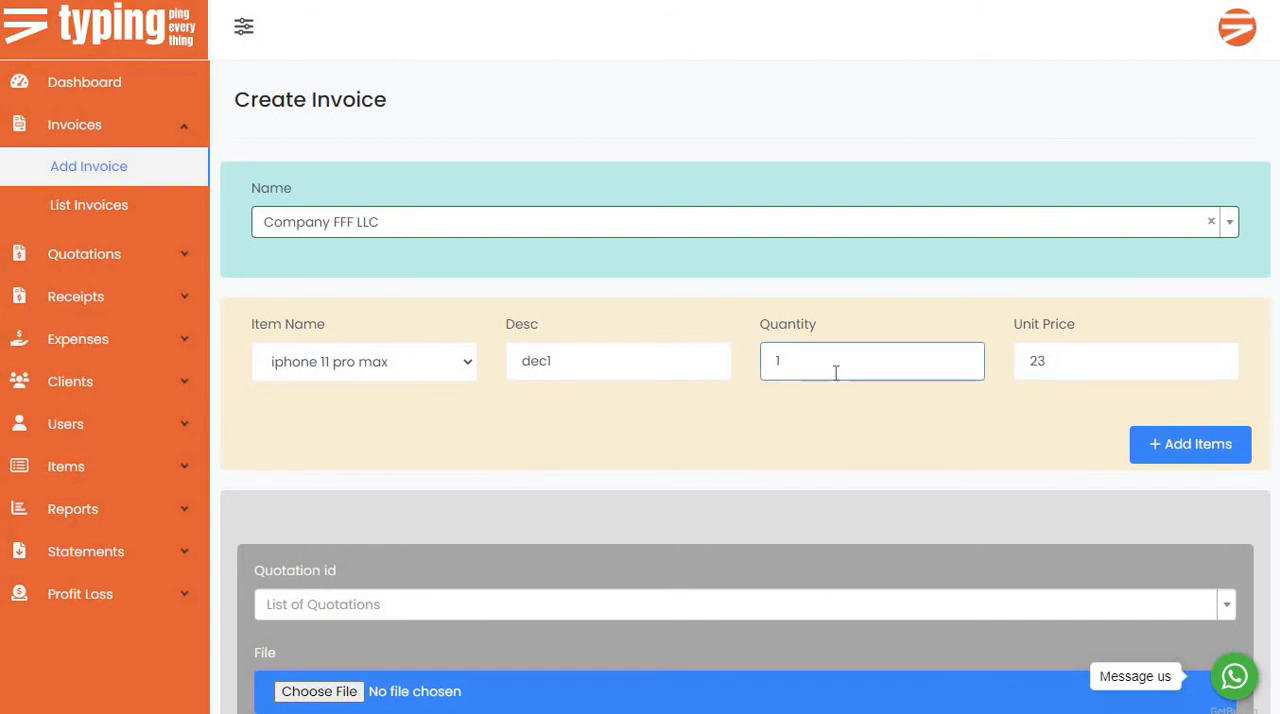
pyautogui.click(961, 437)
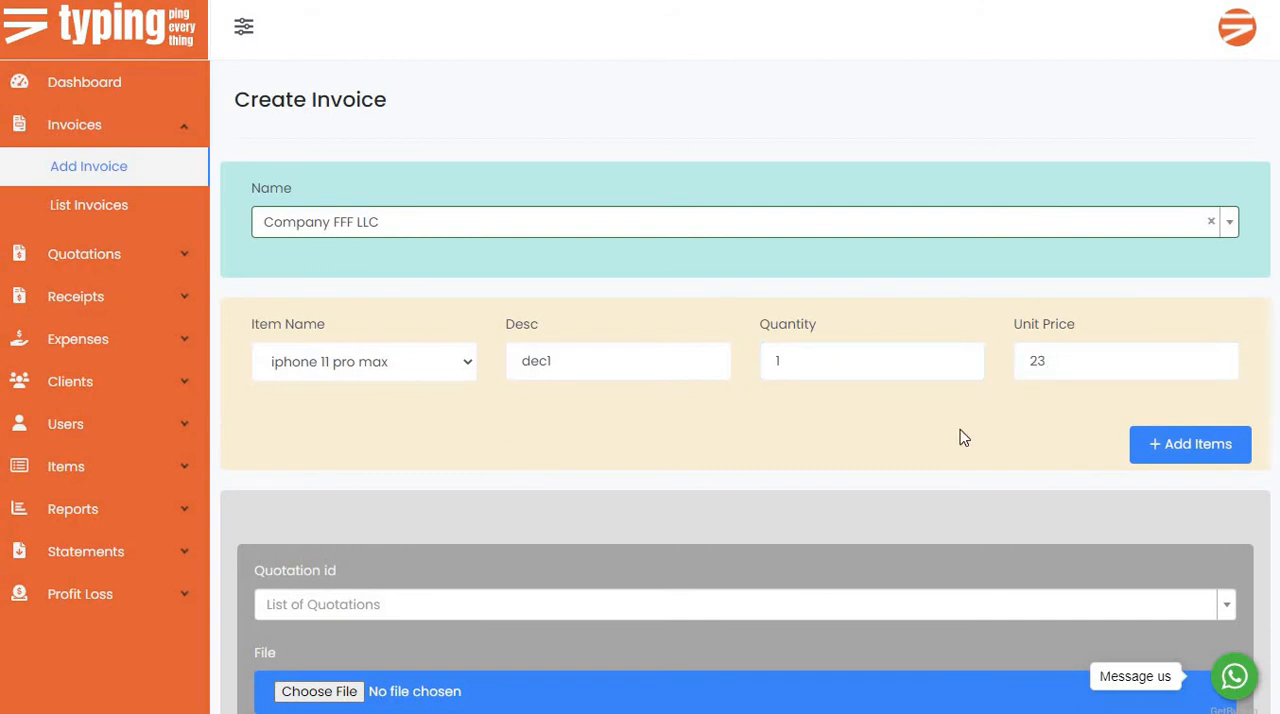
# Add a second invoice line with item samsung galaxy, description dec2, quantity 3 and unit price 15.
pyautogui.click(1183, 462)
pyautogui.scroll(-1, 770, 450)
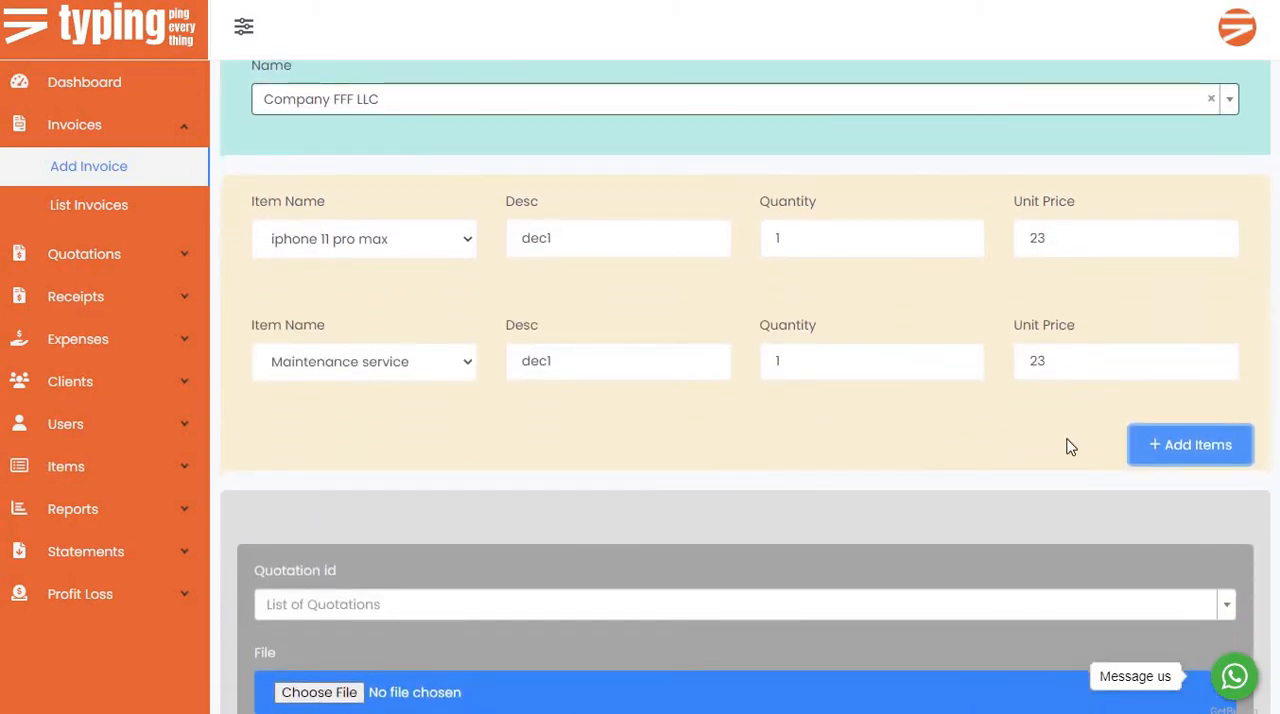
pyautogui.click(378, 365)
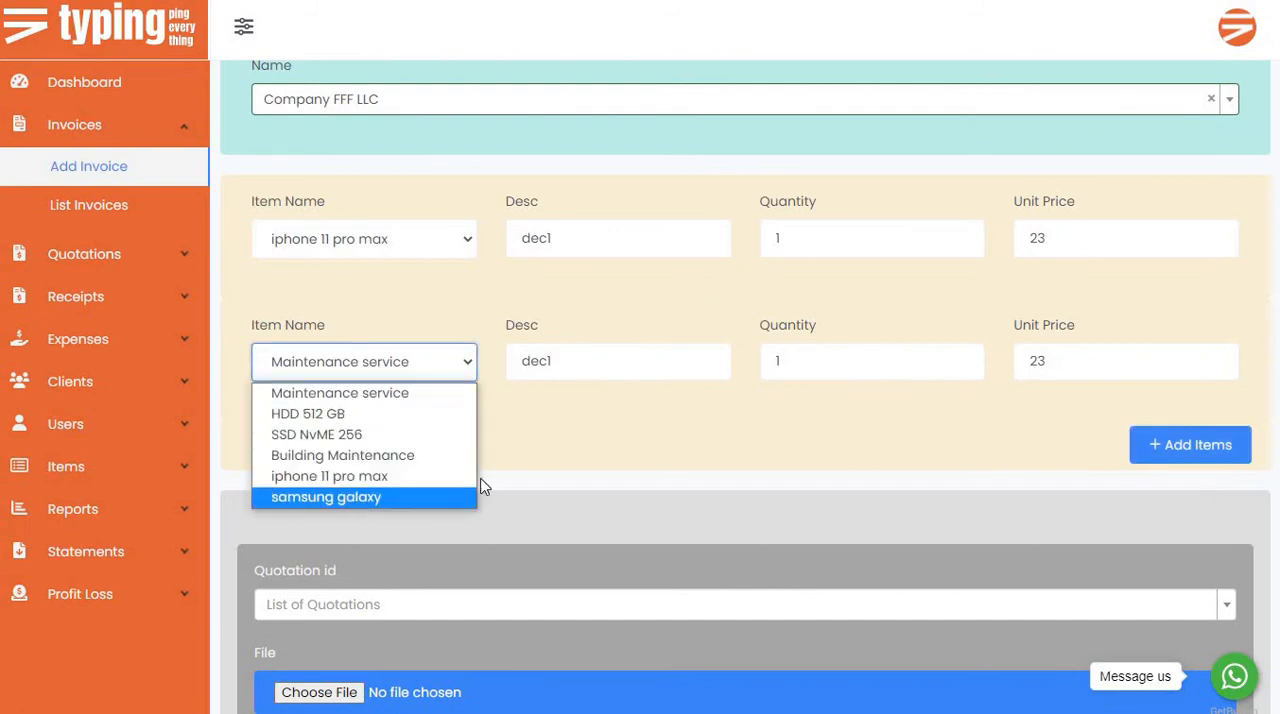
pyautogui.click(468, 497)
pyautogui.click(545, 361)
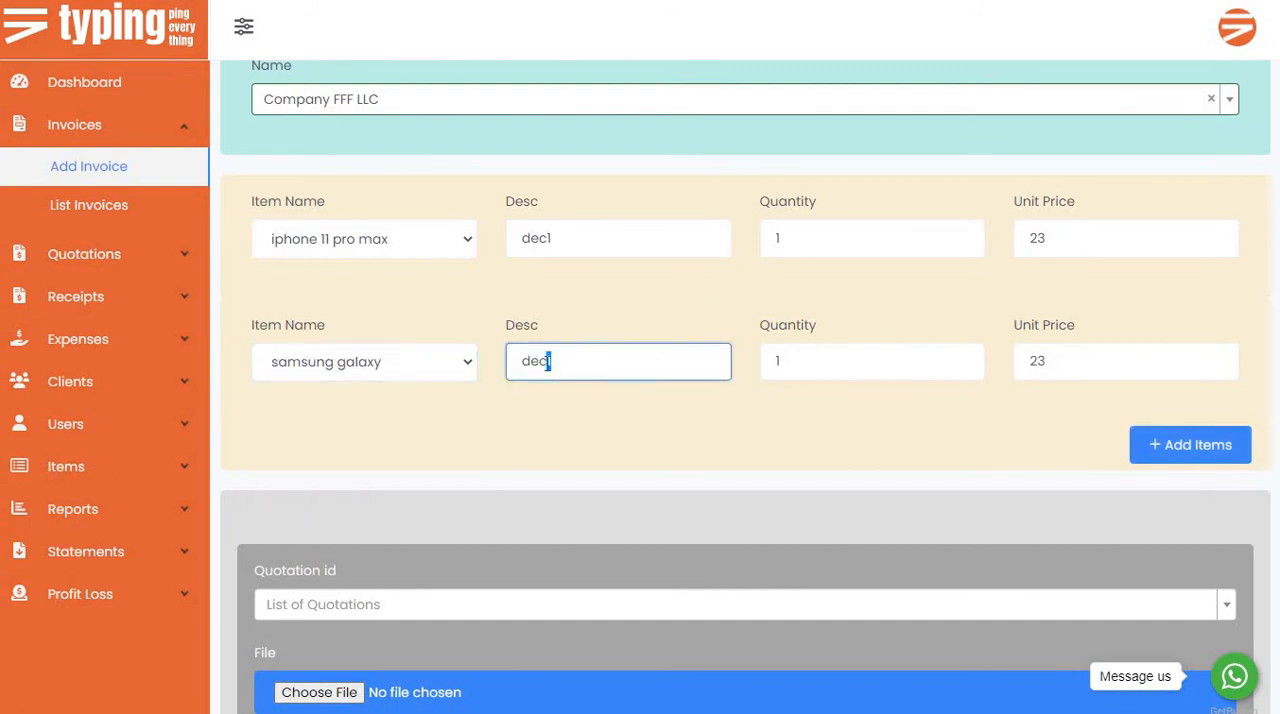
pyautogui.write('2')
pyautogui.doubleClick(833, 361)
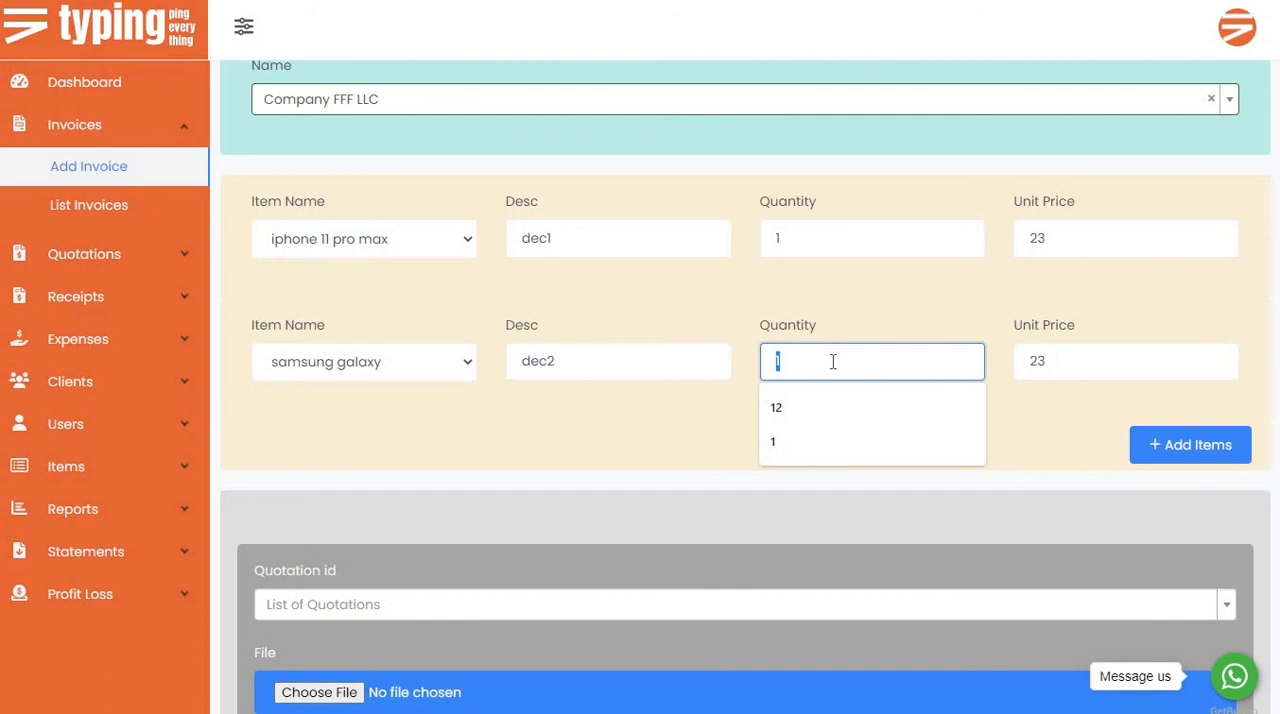
pyautogui.write('3')
pyautogui.doubleClick(1105, 369)
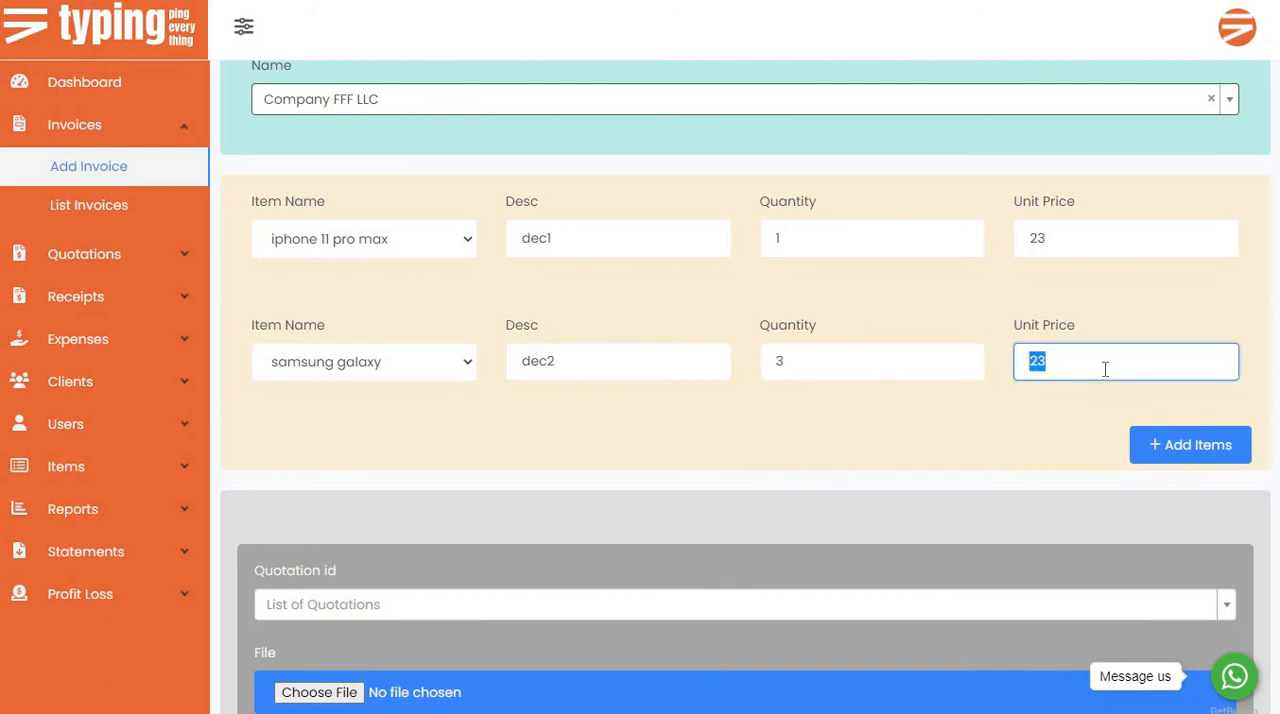
pyautogui.write('15')
# Review the quotation choices that can be linked to the invoice and where quotations are added and listed.
pyautogui.scroll(-2, 470, 428)
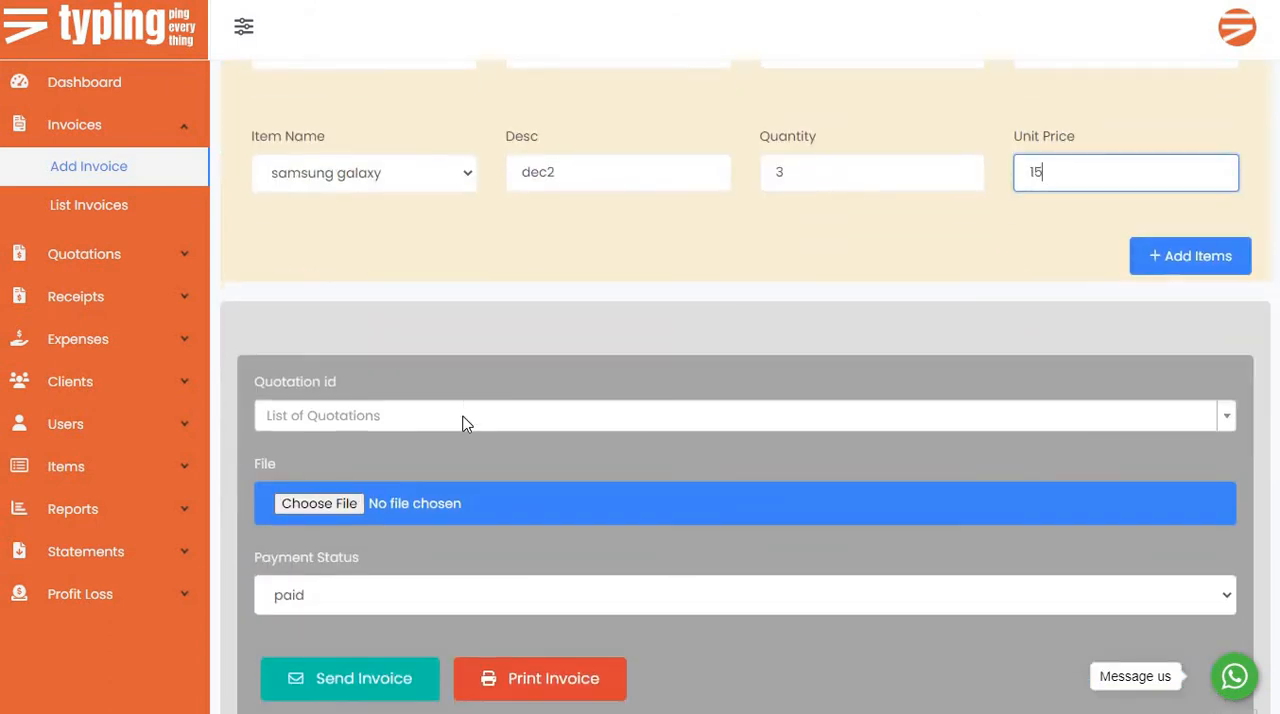
pyautogui.click(463, 423)
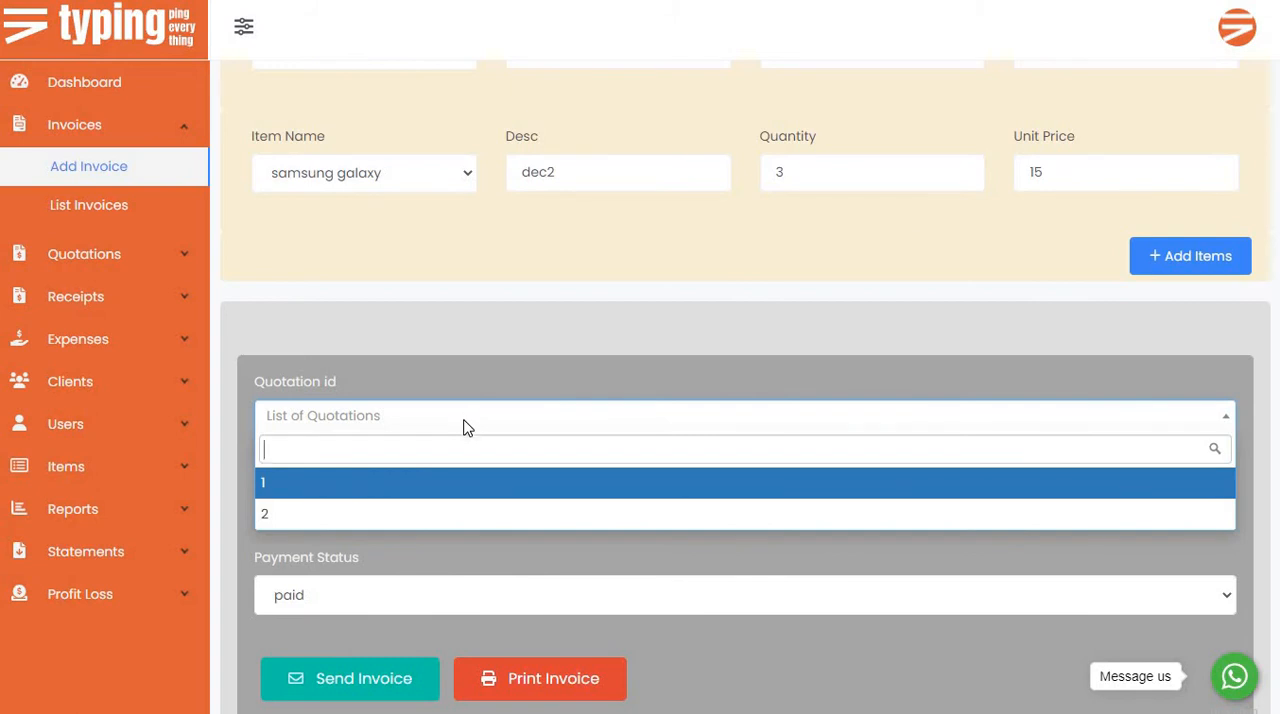
pyautogui.click(409, 428)
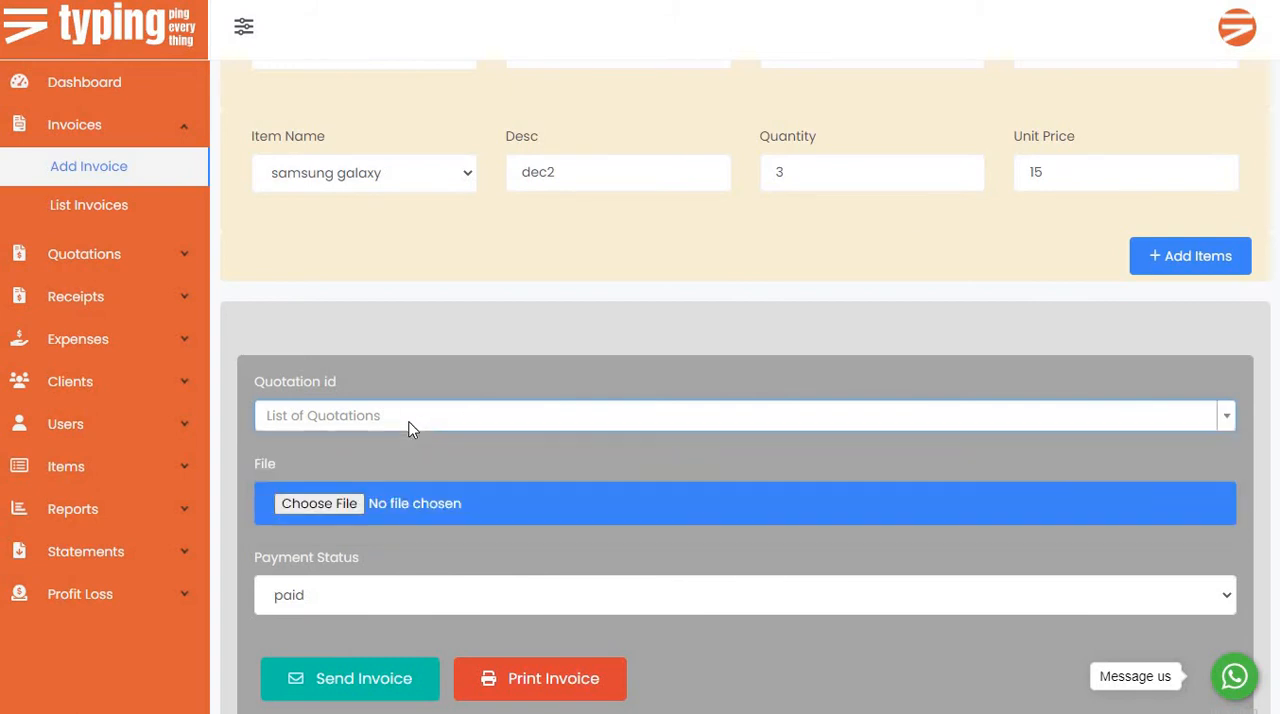
pyautogui.click(409, 428)
pyautogui.click(378, 422)
pyautogui.click(378, 422)
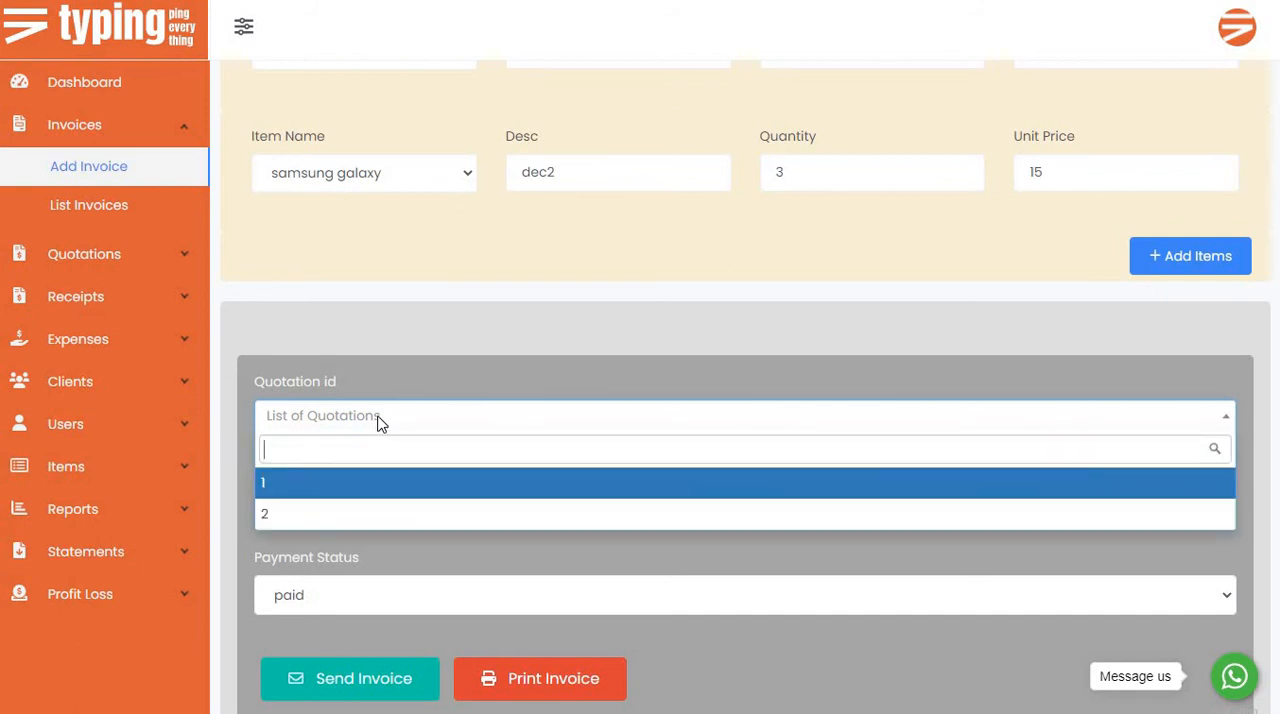
pyautogui.click(114, 253)
pyautogui.click(117, 130)
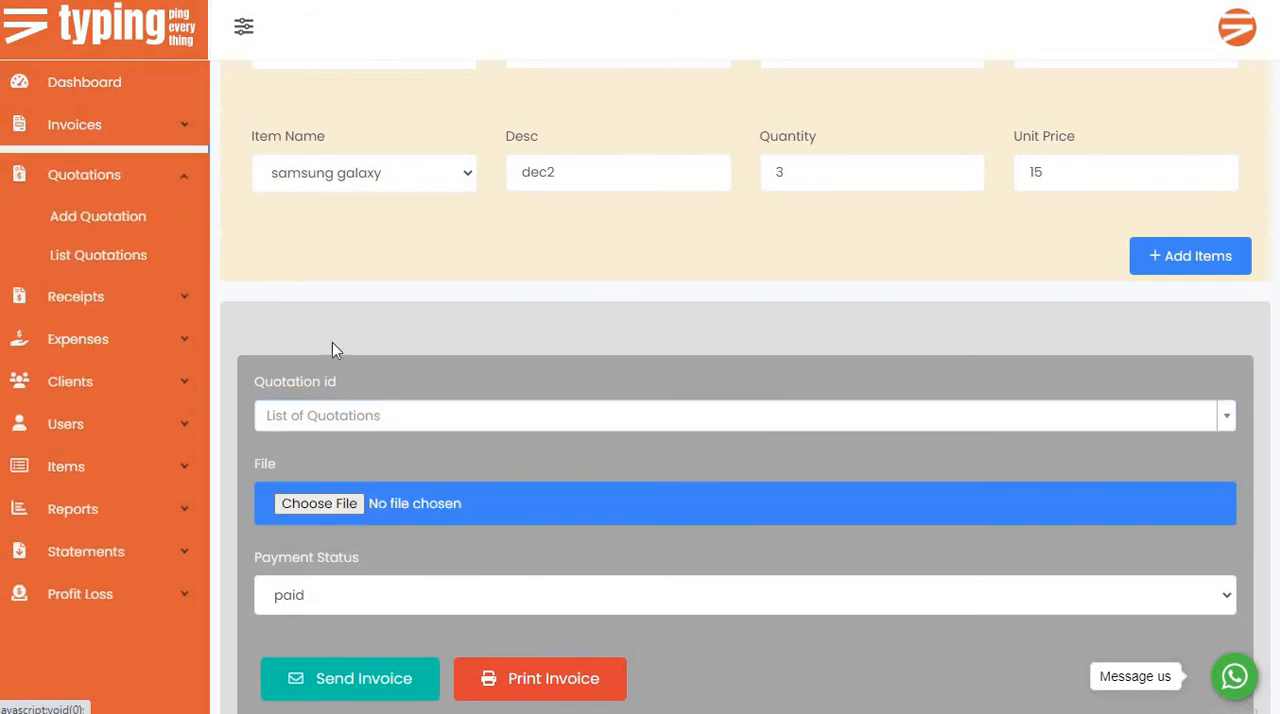
pyautogui.click(380, 416)
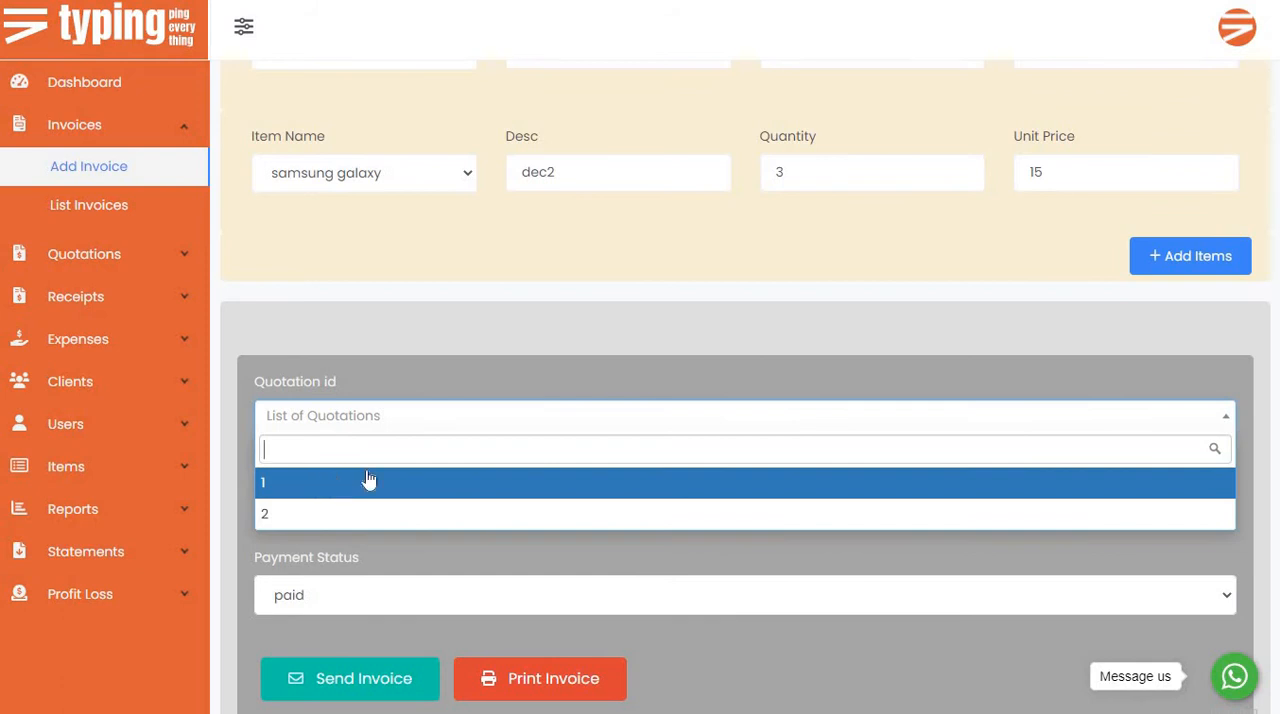
pyautogui.click(475, 350)
# Set the invoice's payment status to unpaid and create the invoice with the print option.
pyautogui.scroll(-1, 345, 425)
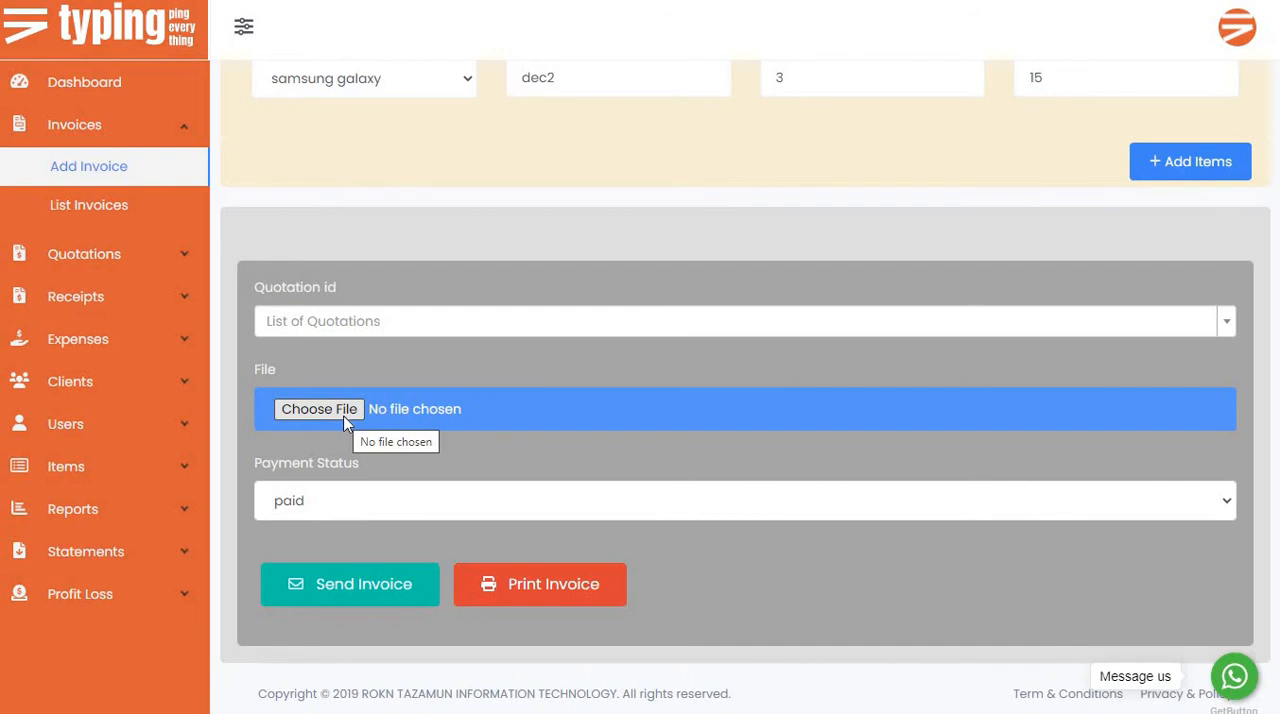
pyautogui.click(408, 480)
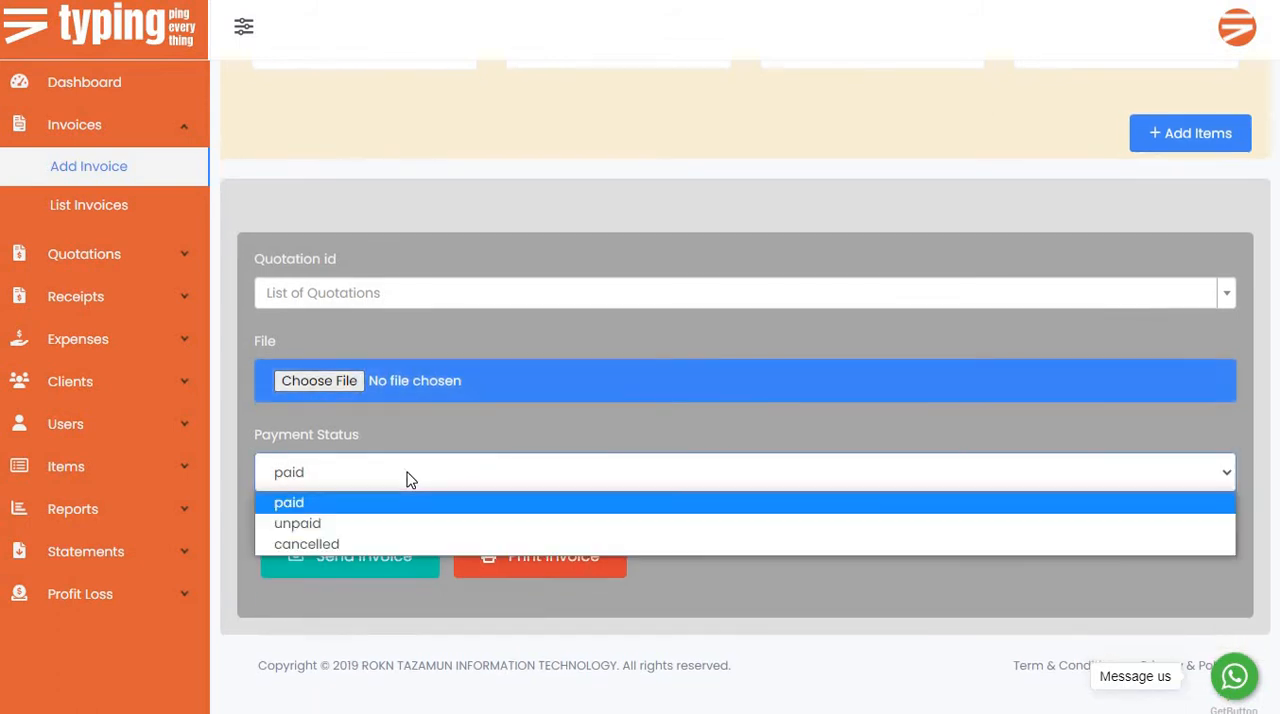
pyautogui.click(378, 525)
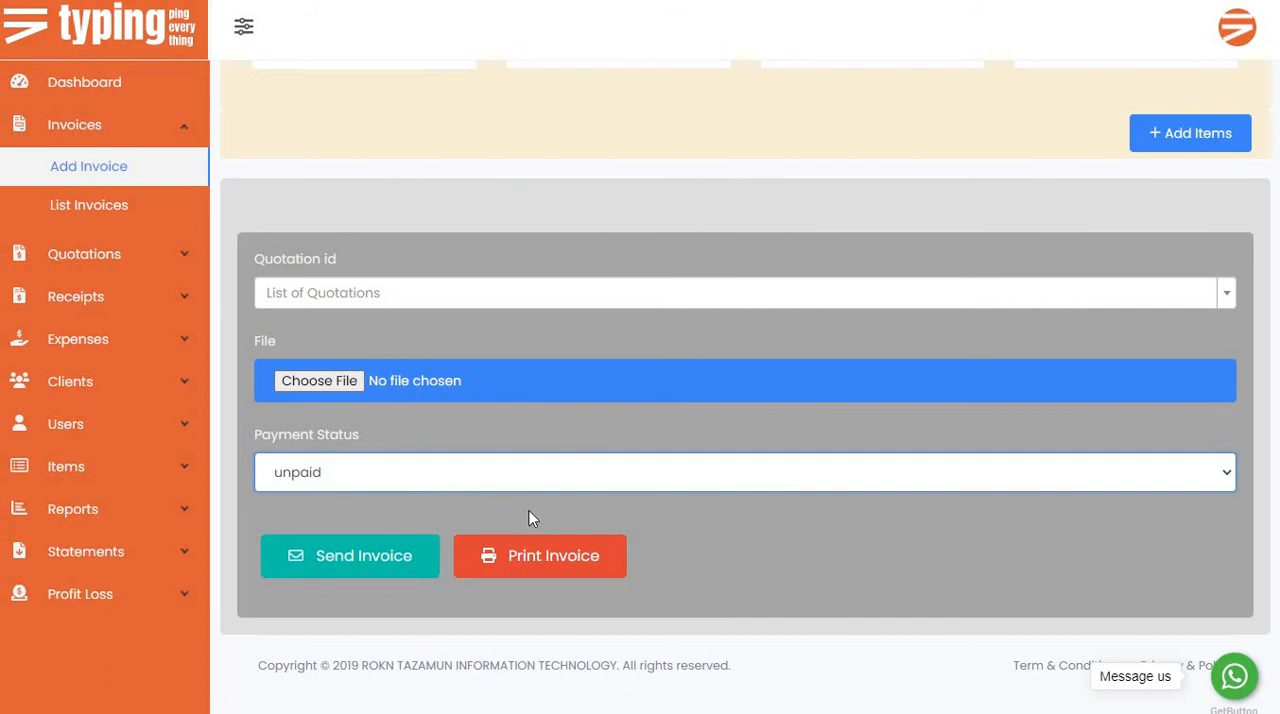
pyautogui.click(95, 300)
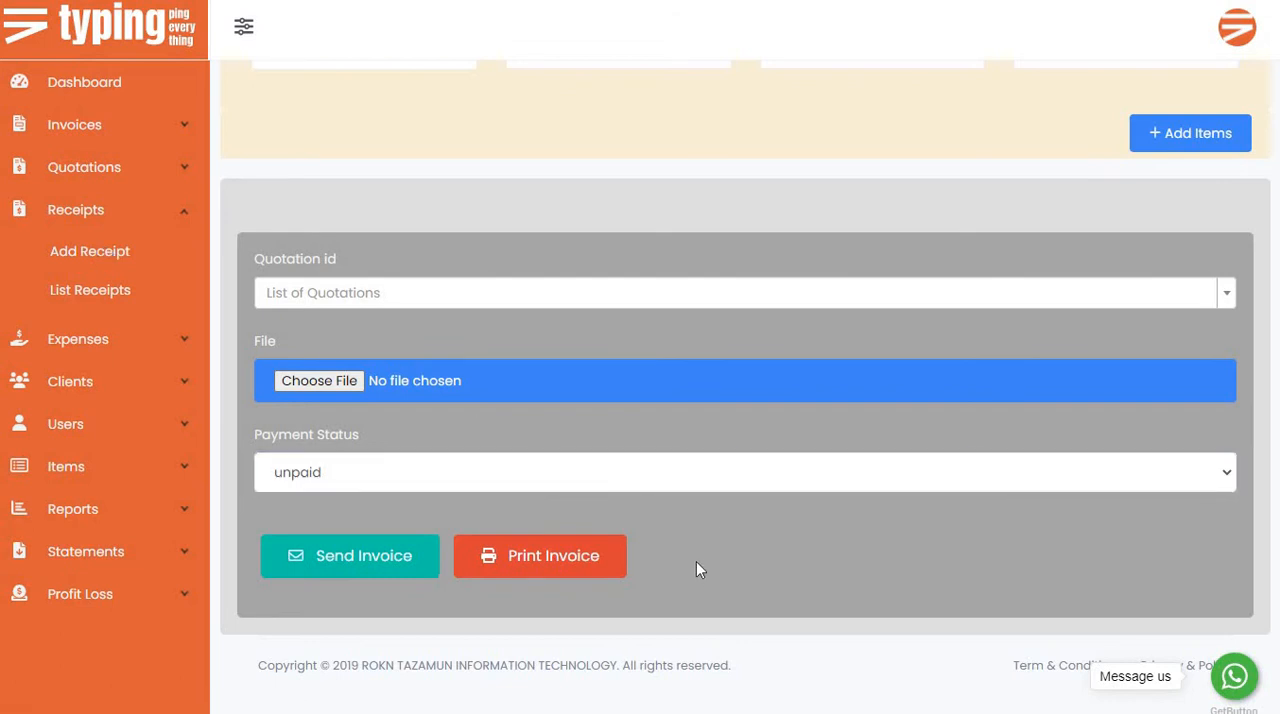
pyautogui.click(580, 563)
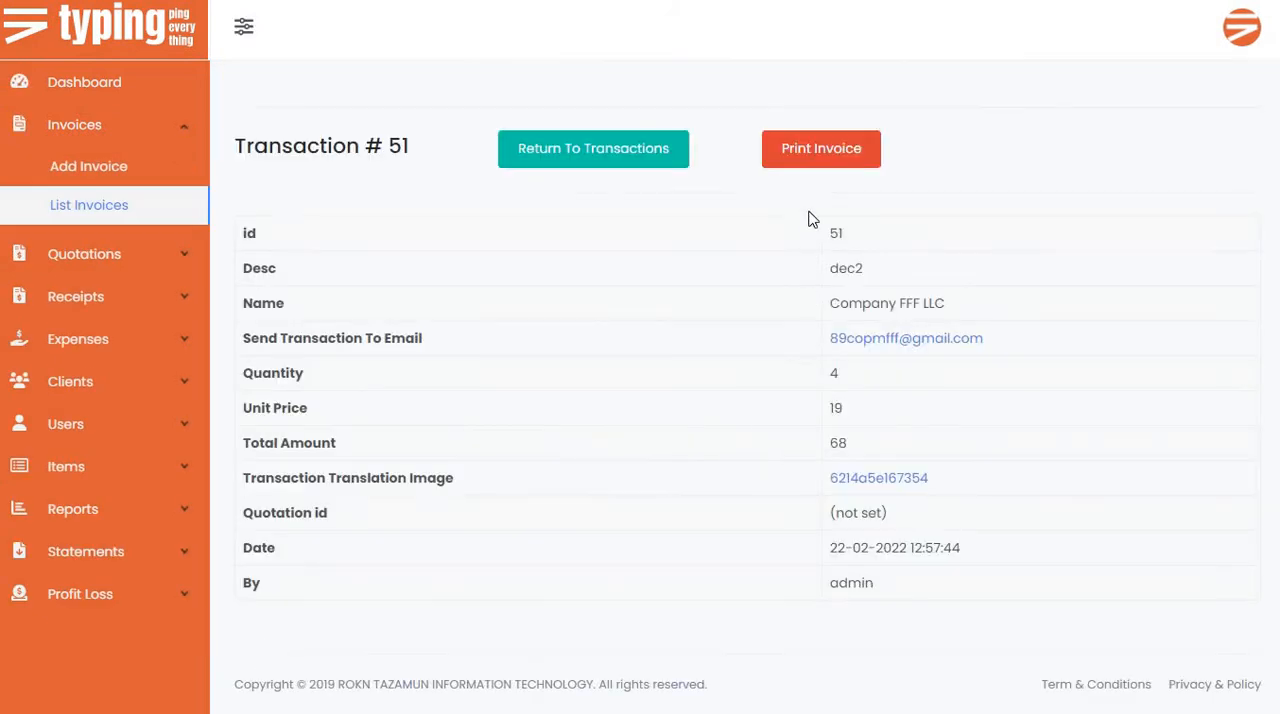
# Open the printable tax invoice and review its client details, item lines, VAT, total and bank details.
pyautogui.click(817, 170)
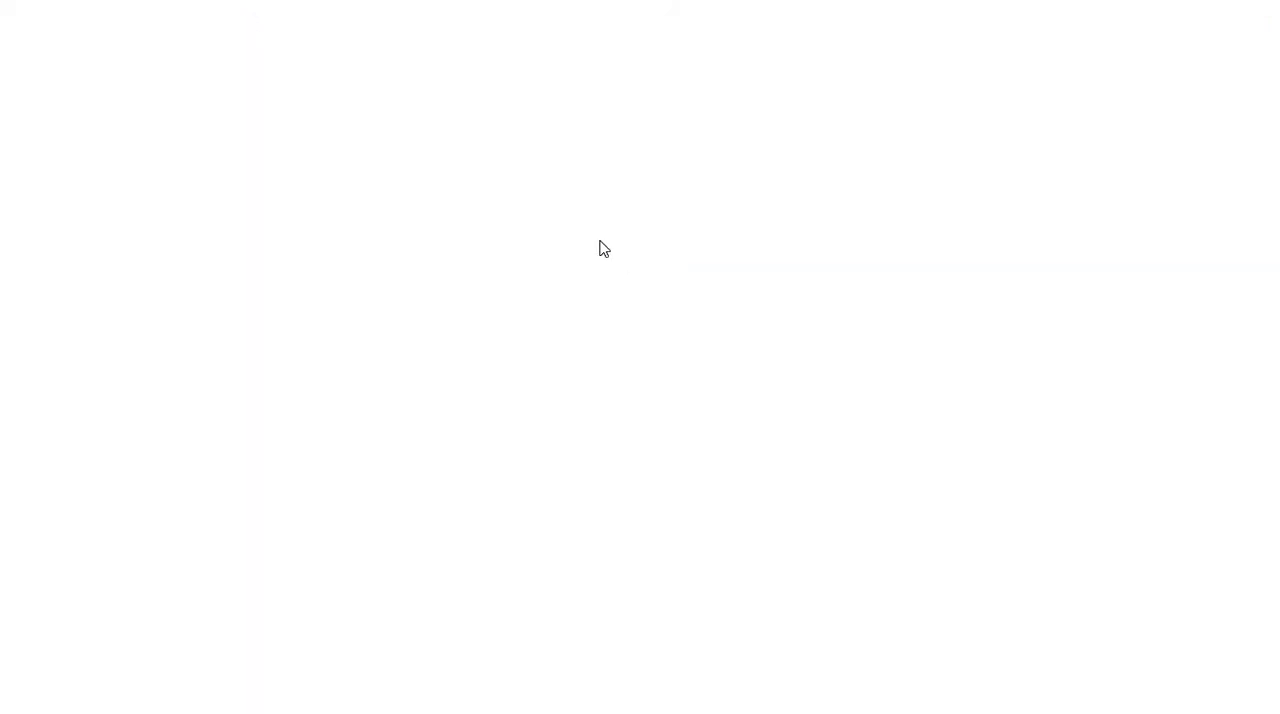
pyautogui.scroll(-1, 384, 360)
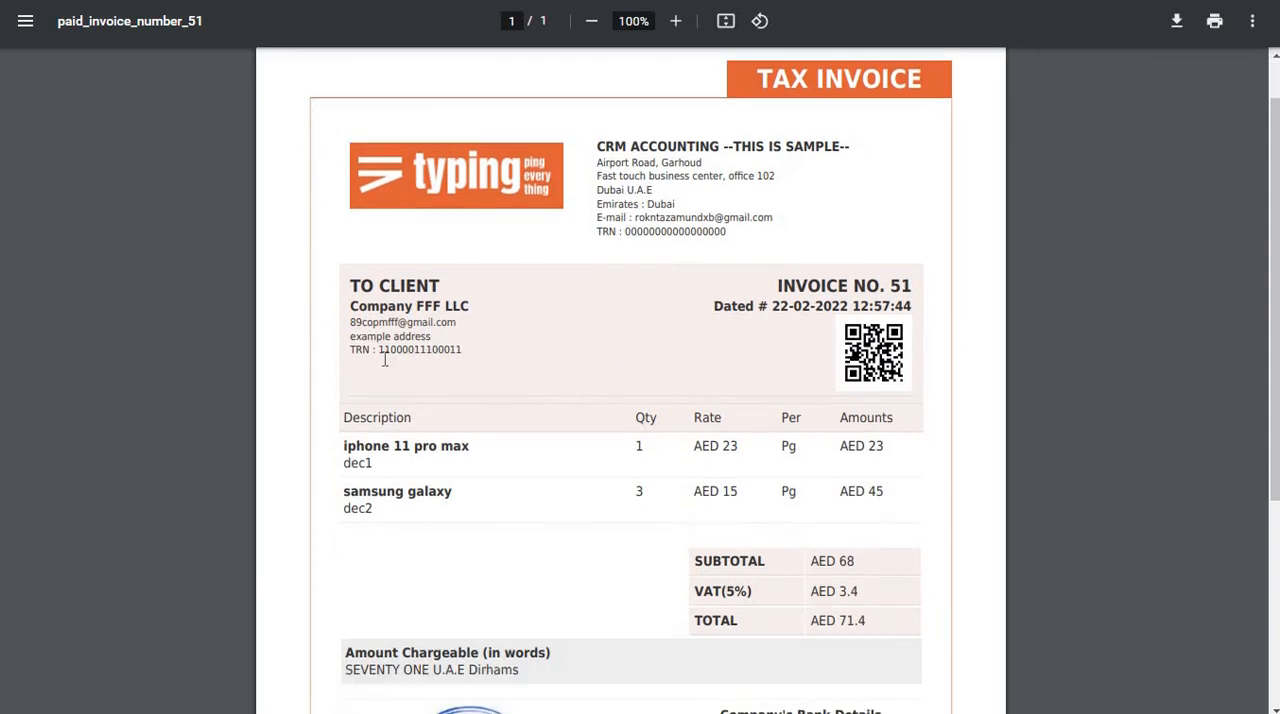
pyautogui.scroll(-3, 384, 360)
pyautogui.tripleClick(455, 303)
pyautogui.click(734, 312)
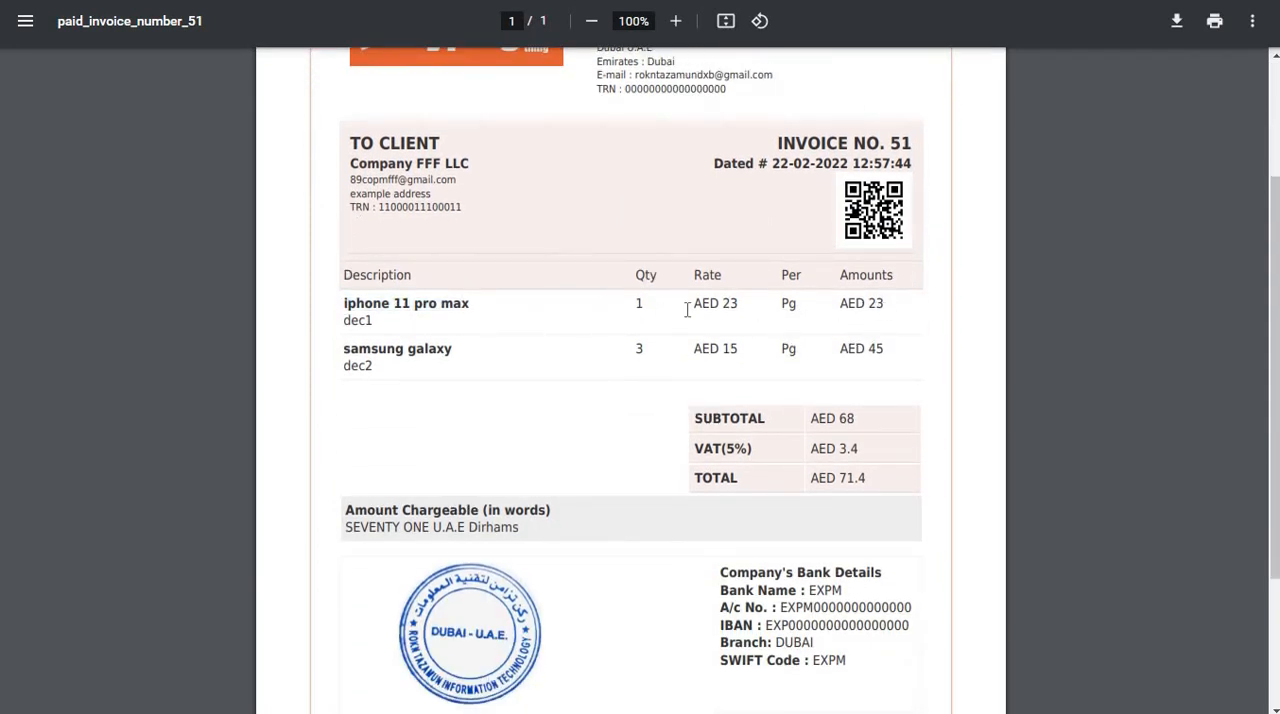
pyautogui.scroll(-2, 865, 376)
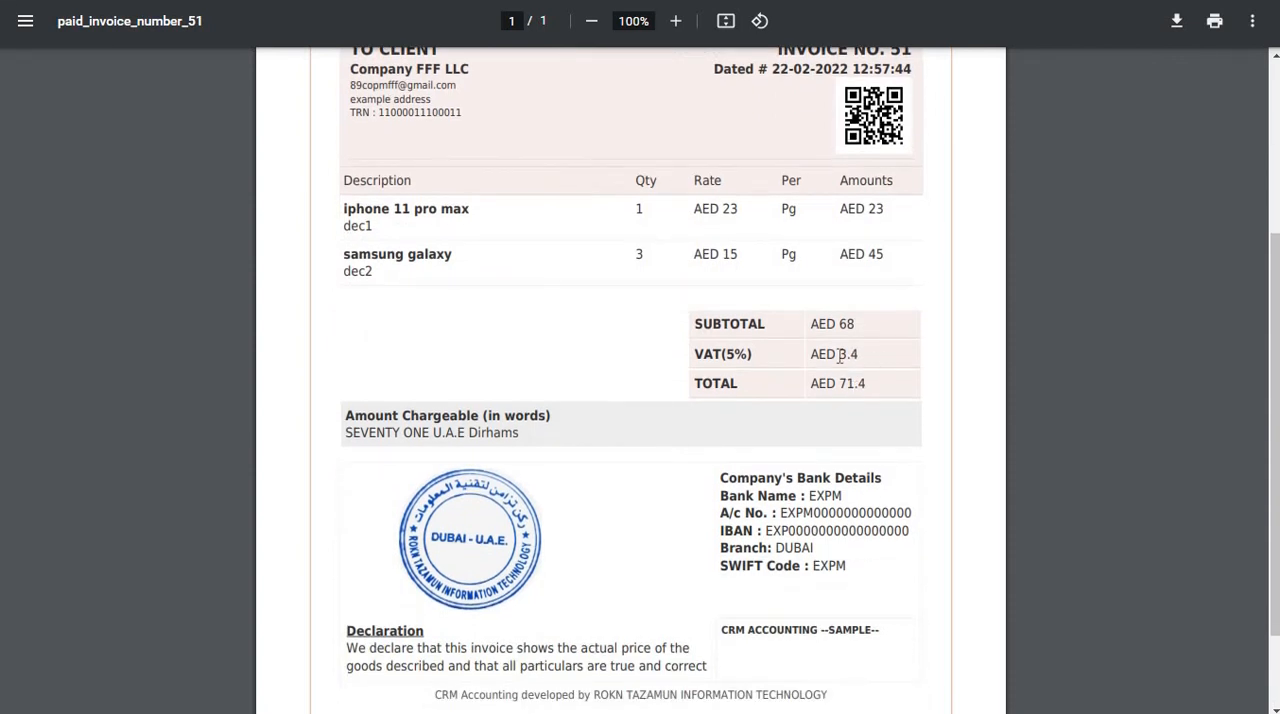
pyautogui.scroll(-2, 388, 374)
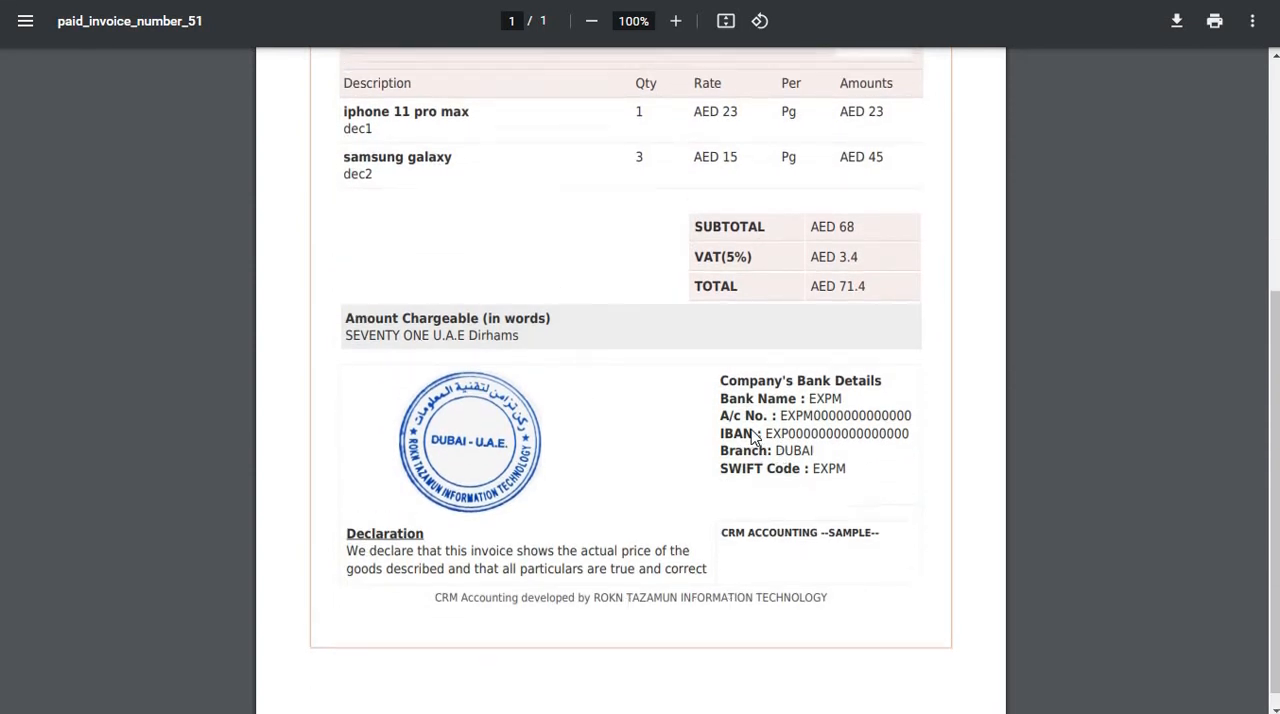
pyautogui.scroll(8, 960, 271)
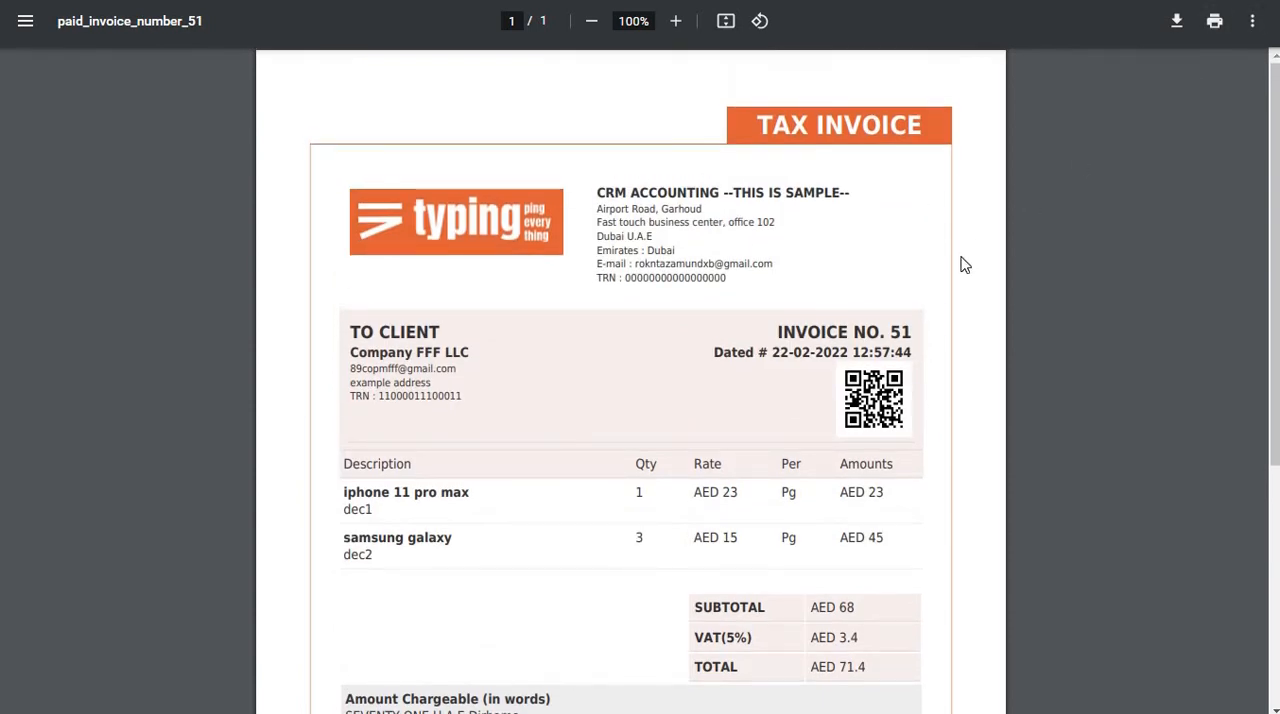
# Return from the printable invoice to its transaction details page and show that page in full screen.
pyautogui.press('XF86MonBrightnessDown')
pyautogui.press('super')
pyautogui.click(1114, 243)
pyautogui.press('F11')
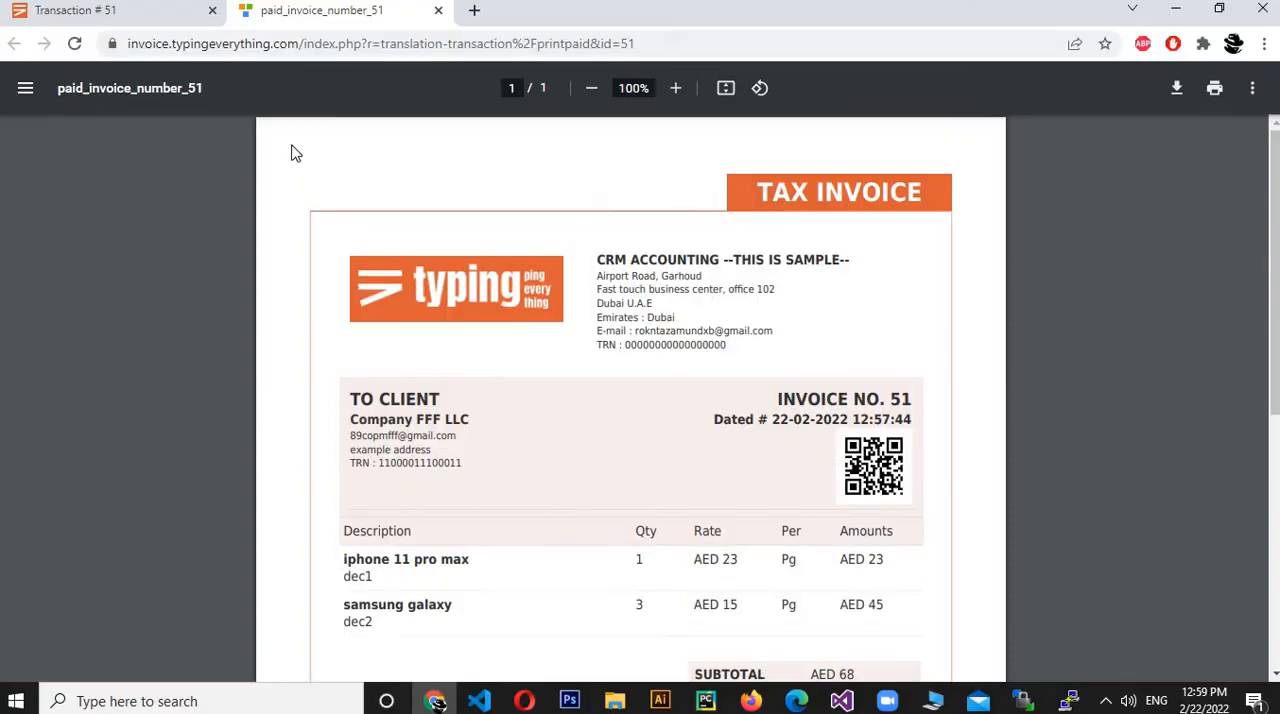
pyautogui.click(149, 12)
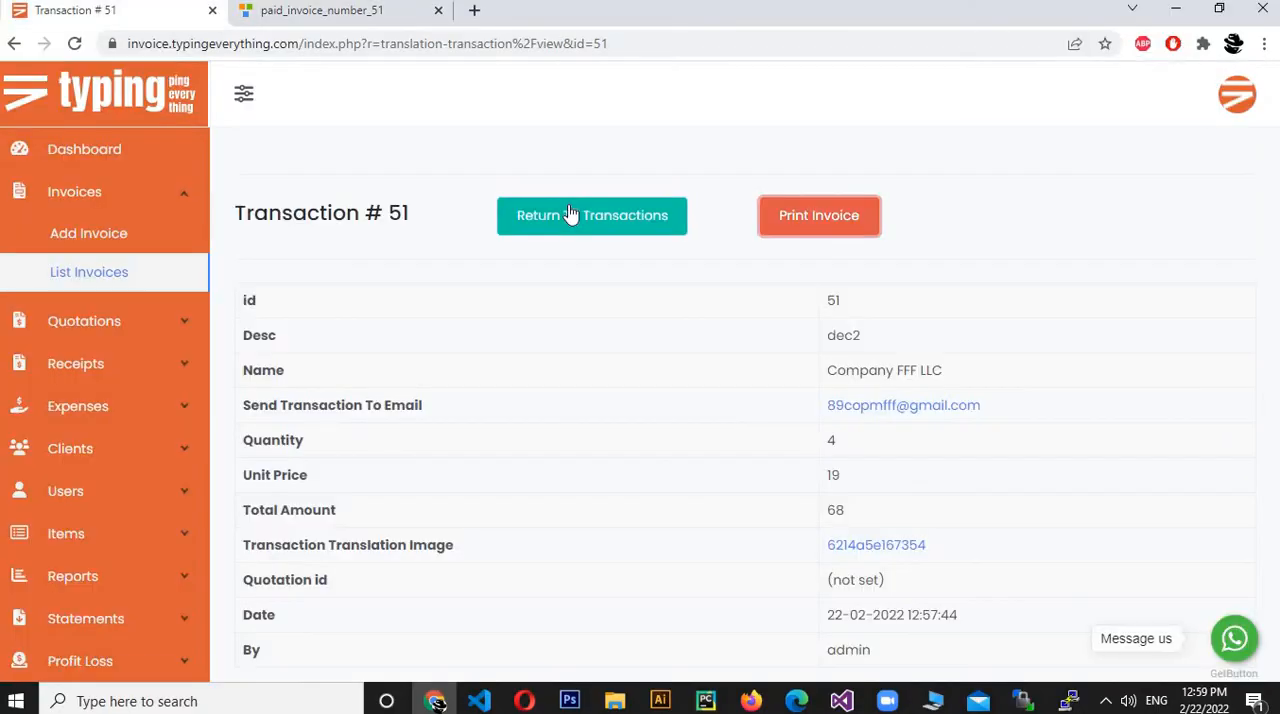
pyautogui.click(1264, 43)
pyautogui.press('F11')
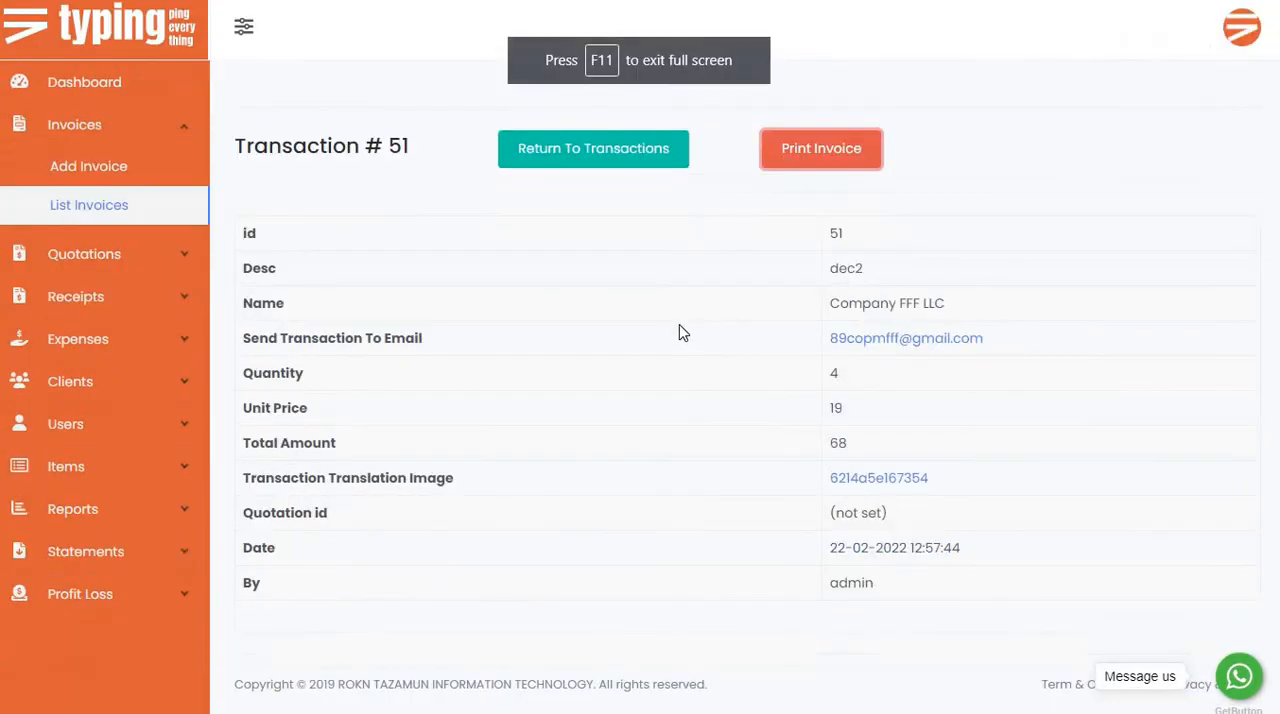
# Open another new invoice form, look over its options, and choose Company FFF LLC as the client by searching for "ff".
pyautogui.click(108, 170)
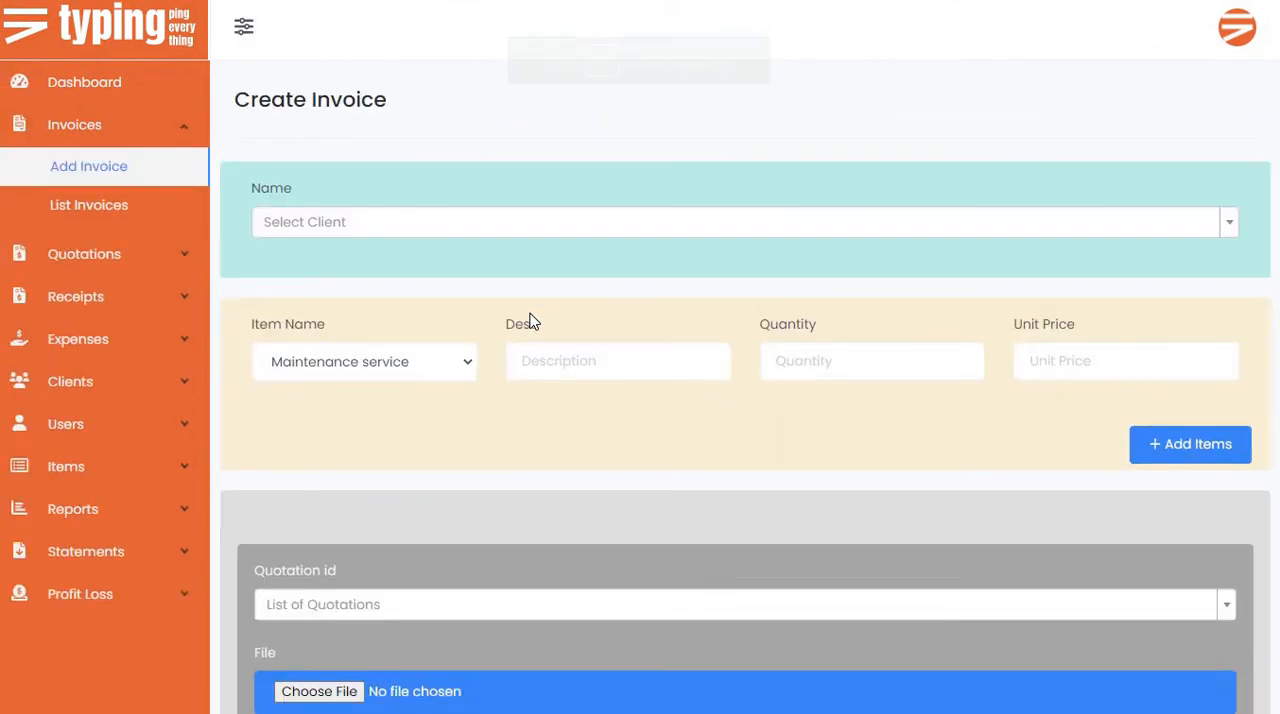
pyautogui.scroll(-2, 530, 321)
pyautogui.scroll(2, 530, 321)
pyautogui.scroll(-3, 466, 463)
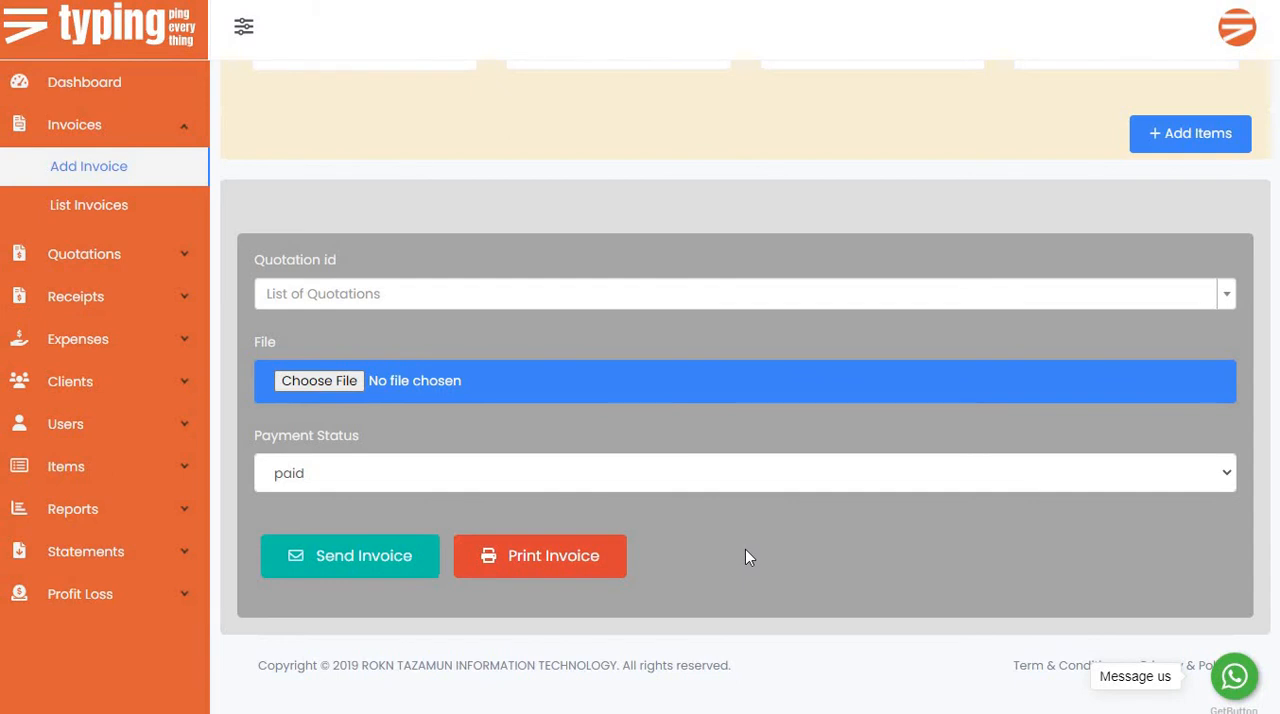
pyautogui.scroll(3, 343, 242)
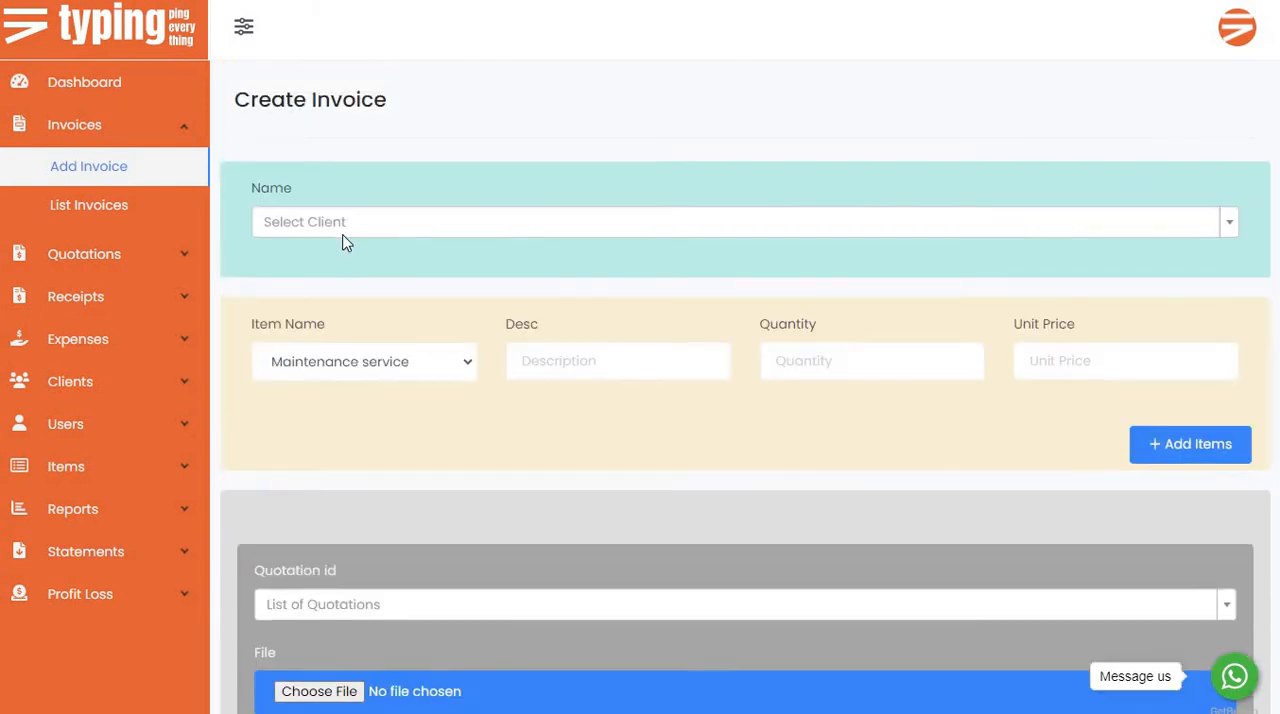
pyautogui.click(343, 236)
pyautogui.write('ff')
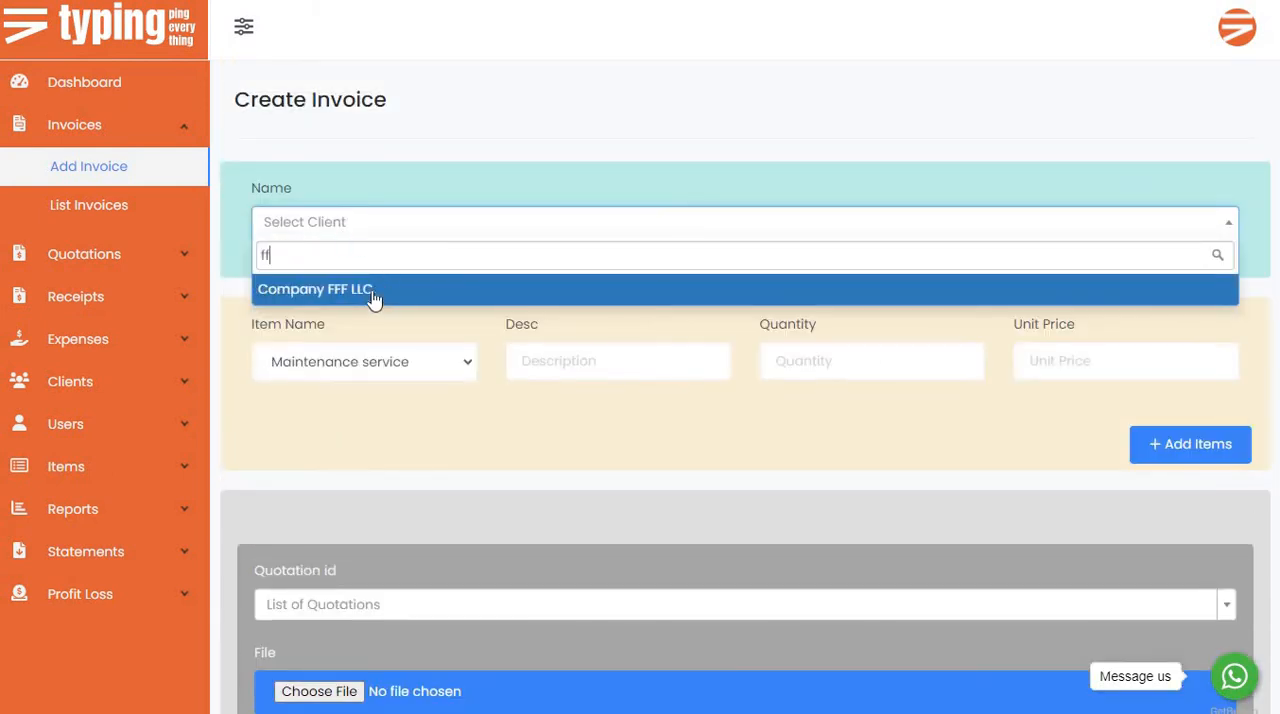
pyautogui.press('Return')
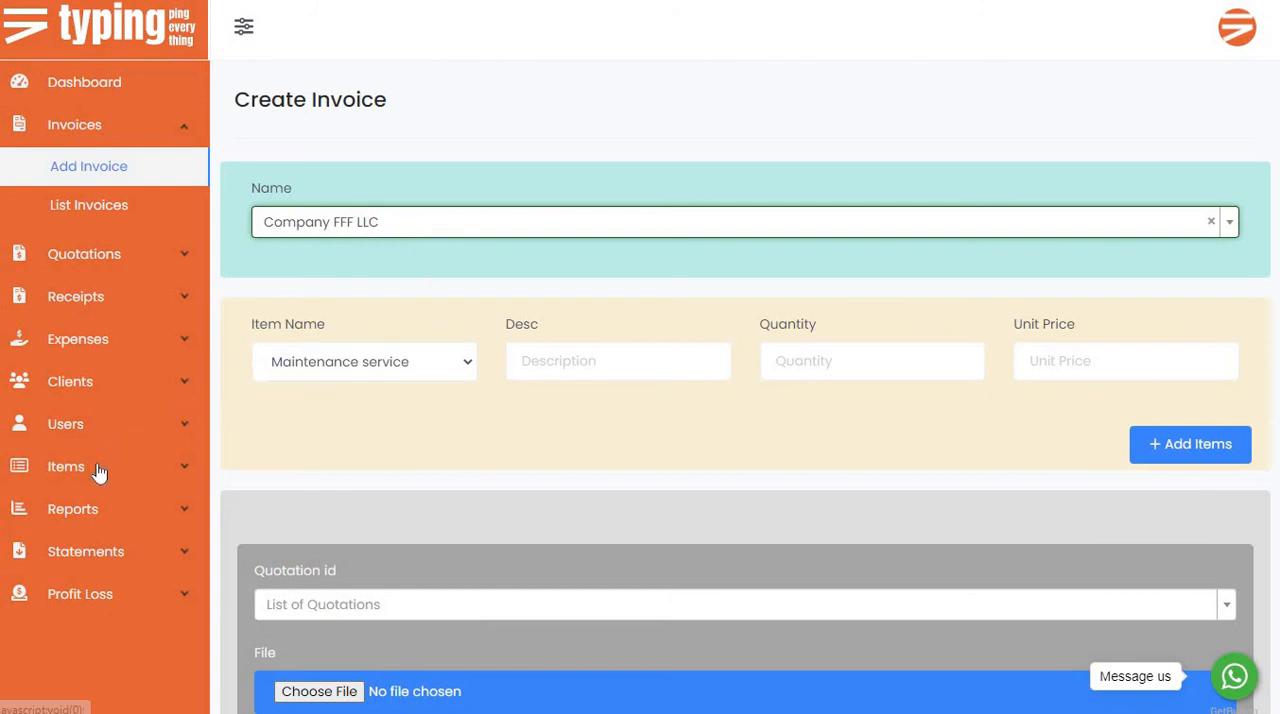
# Open page 3 of the clients list and check the names and e-mail addresses of Company FFF LLC and MGPPP Company.
pyautogui.click(105, 384)
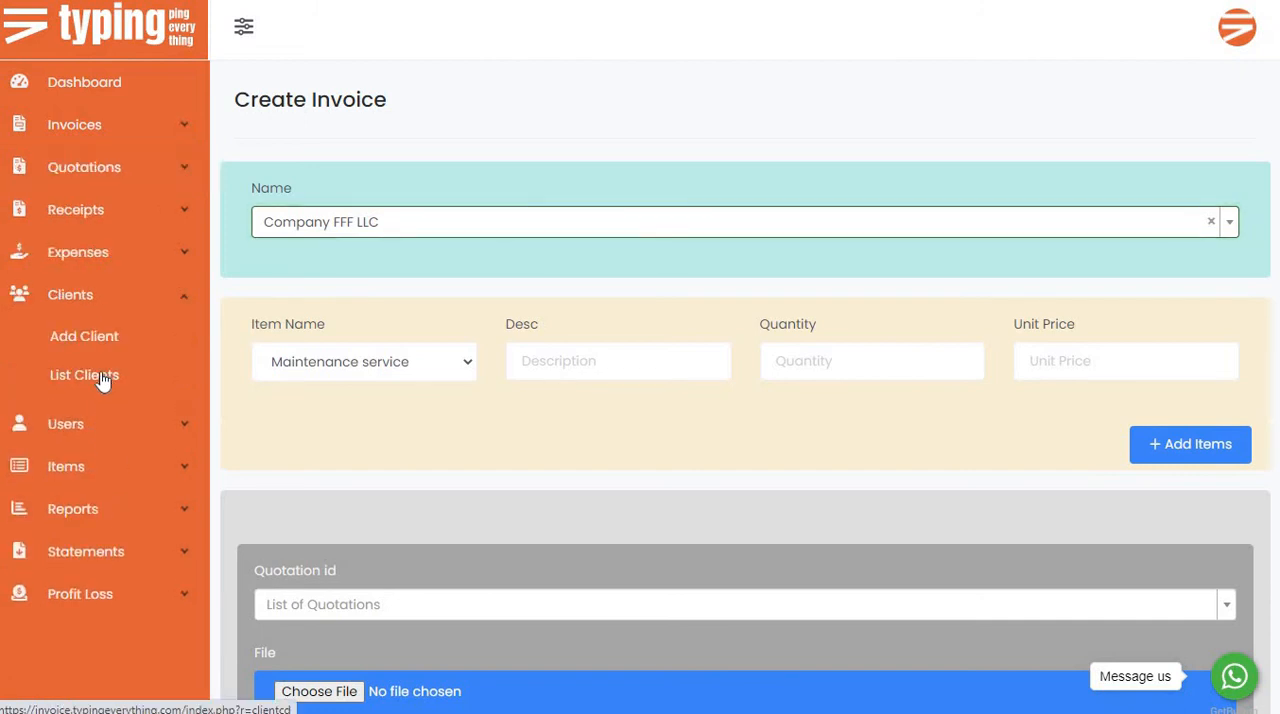
pyautogui.click(103, 381)
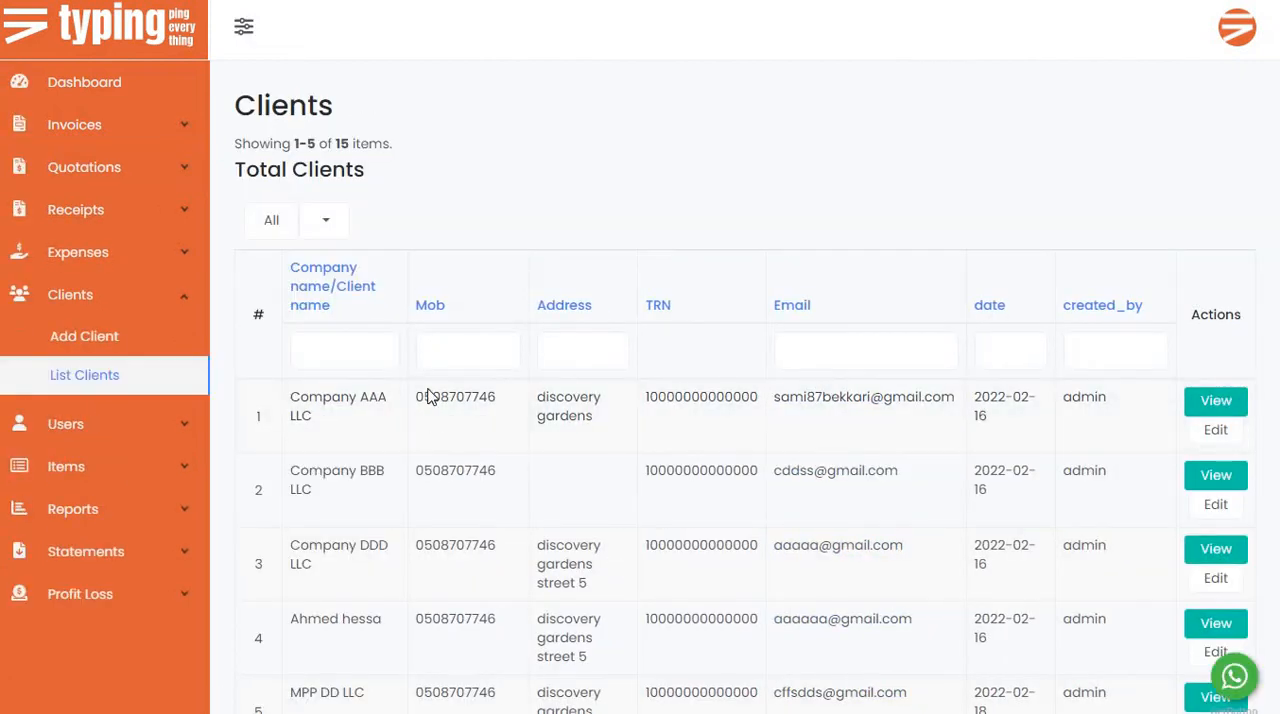
pyautogui.scroll(-3, 466, 495)
pyautogui.click(367, 568)
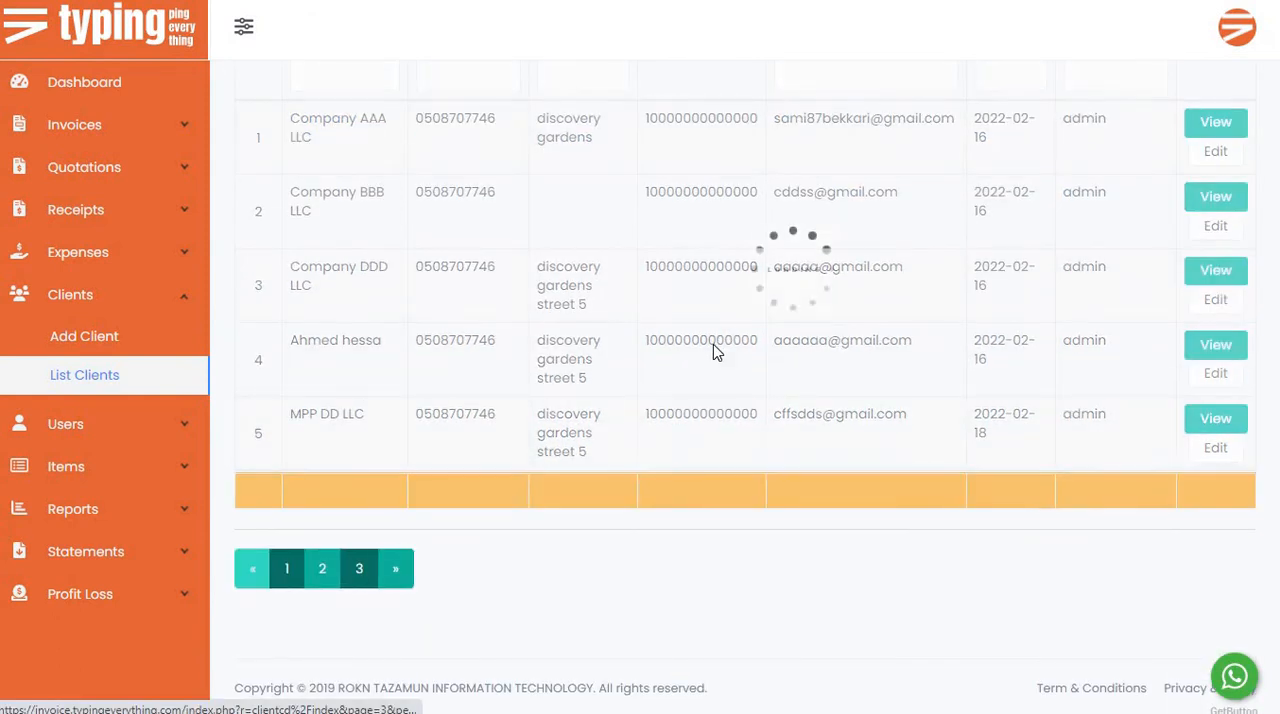
pyautogui.tripleClick(866, 417)
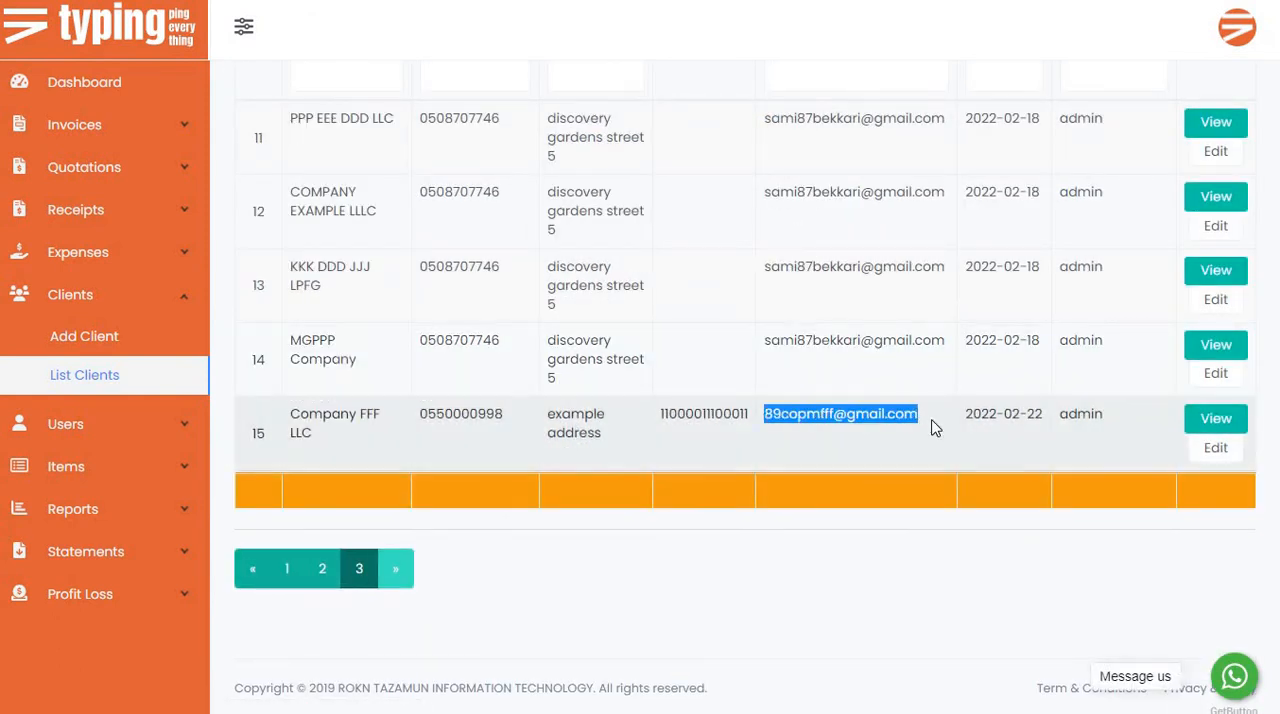
pyautogui.moveTo(315, 434); pyautogui.dragTo(289, 414)
pyautogui.tripleClick(806, 410)
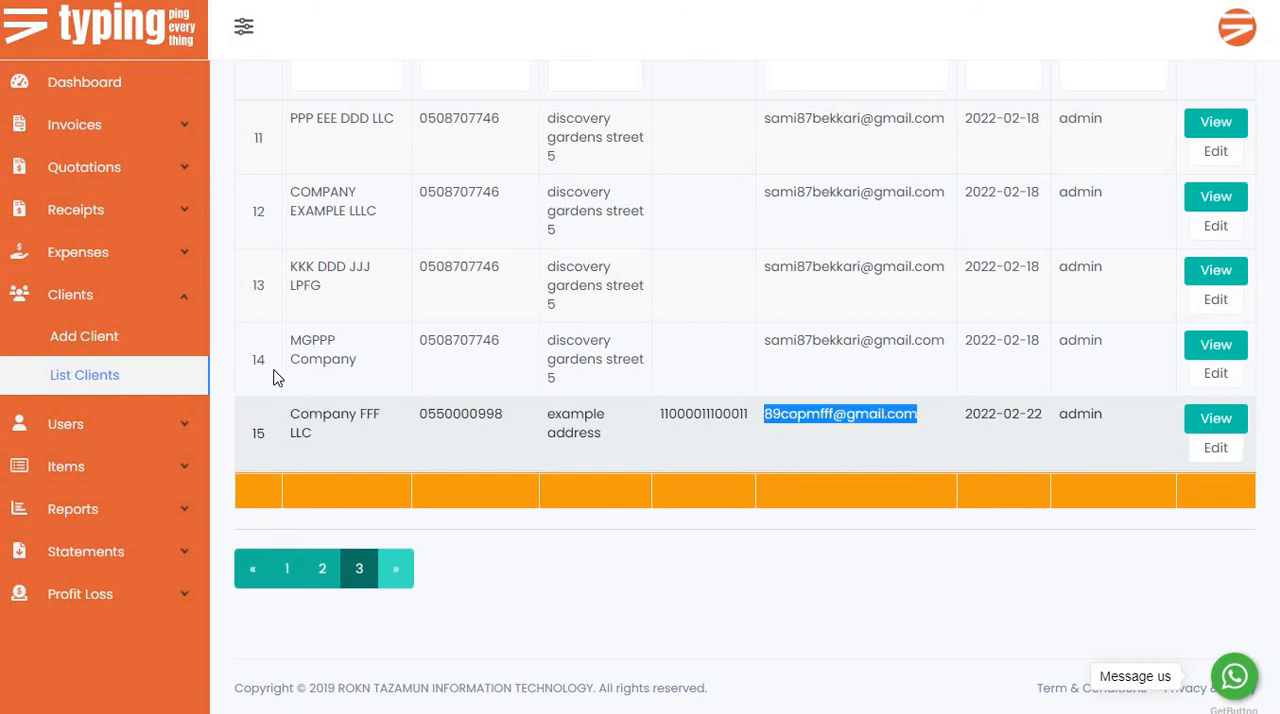
pyautogui.moveTo(357, 362); pyautogui.dragTo(290, 341)
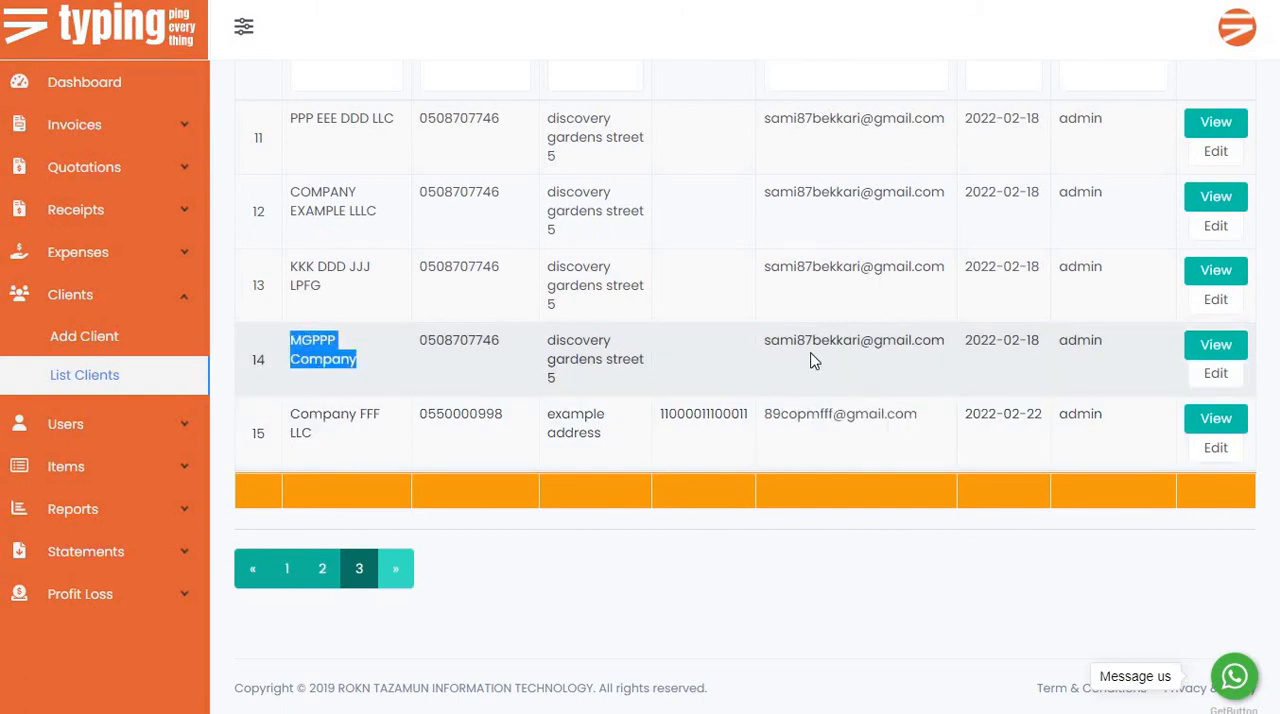
pyautogui.tripleClick(886, 342)
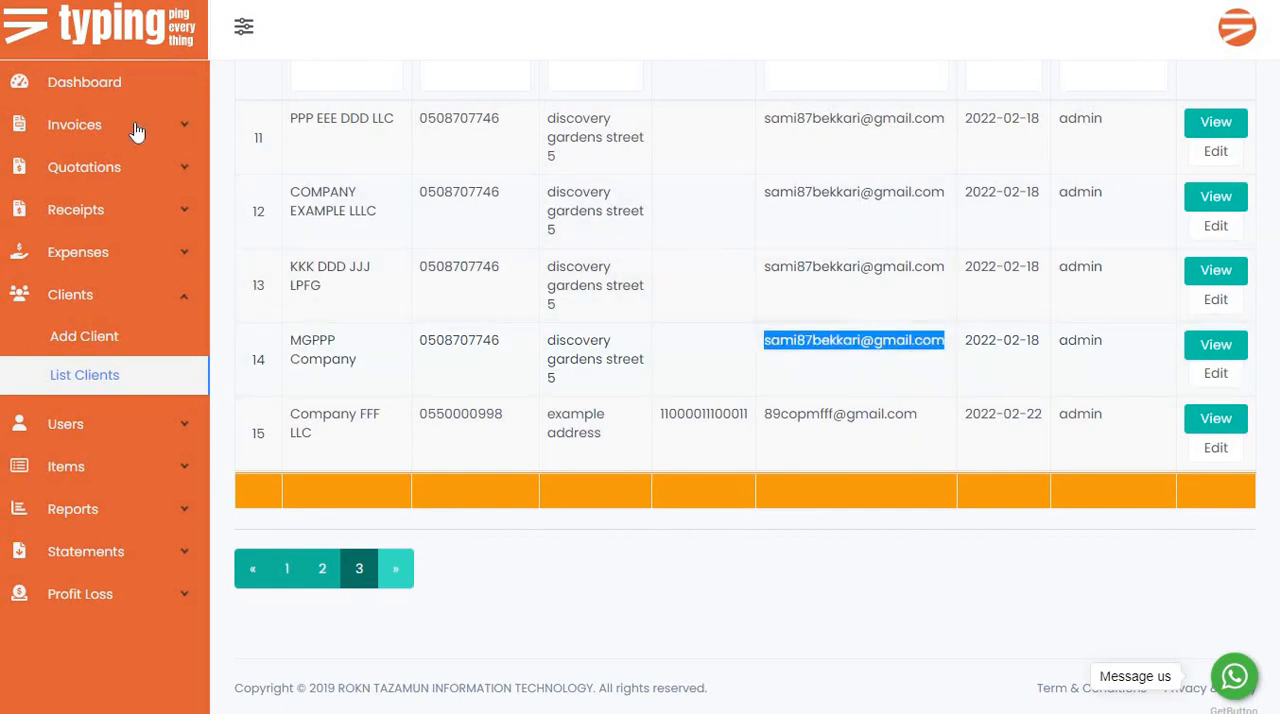
# Open the list of invoices and look over its entries and the name, items and total amount filters.
pyautogui.click(137, 126)
pyautogui.click(100, 204)
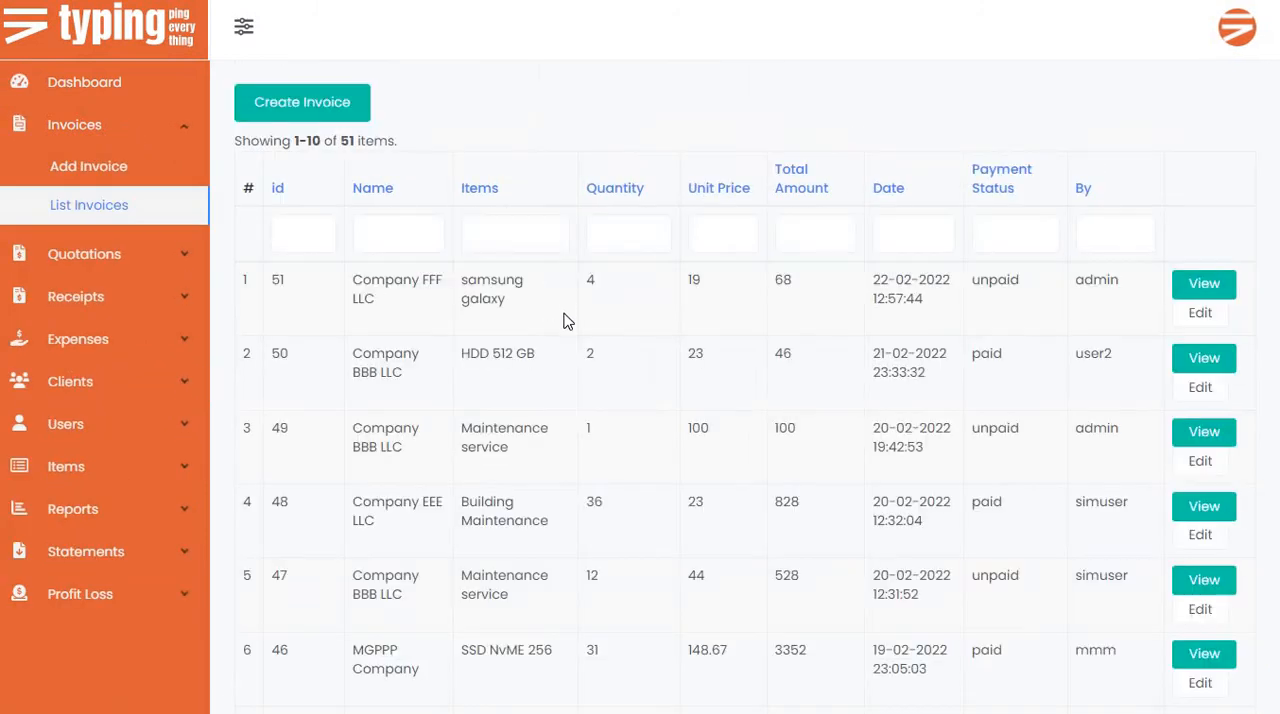
pyautogui.scroll(-1, 566, 326)
pyautogui.scroll(1, 564, 324)
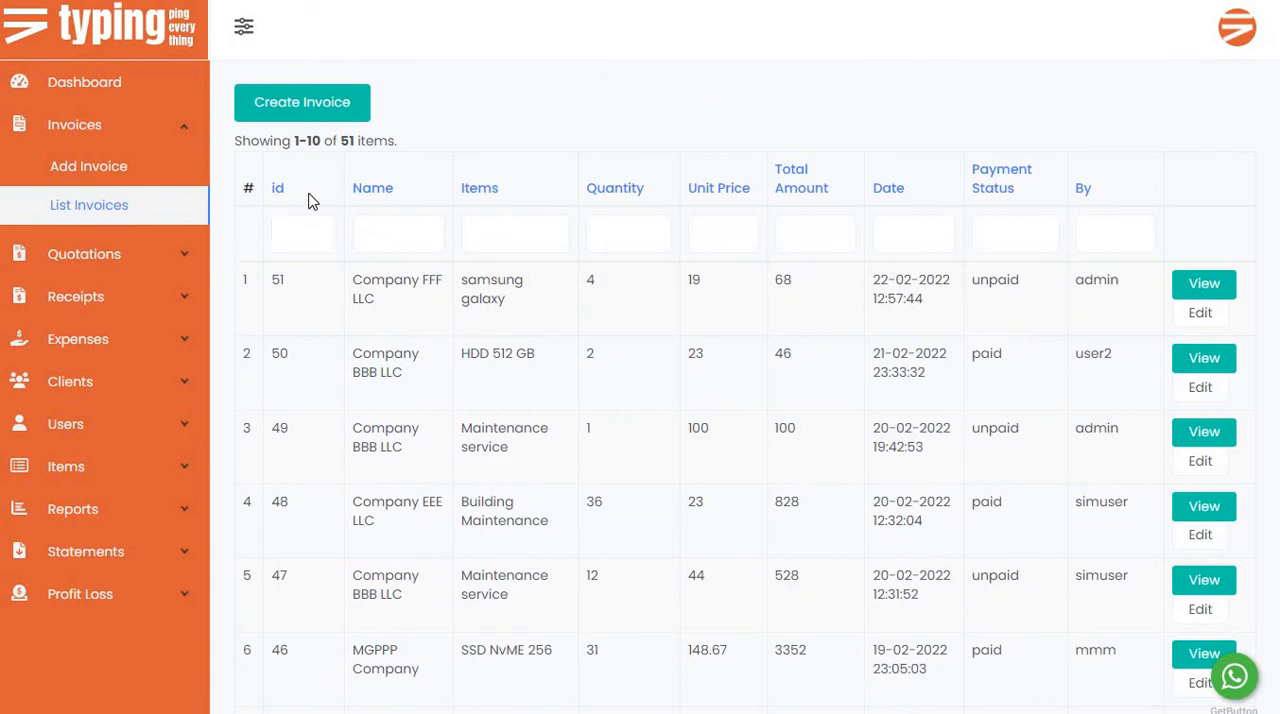
pyautogui.click(397, 245)
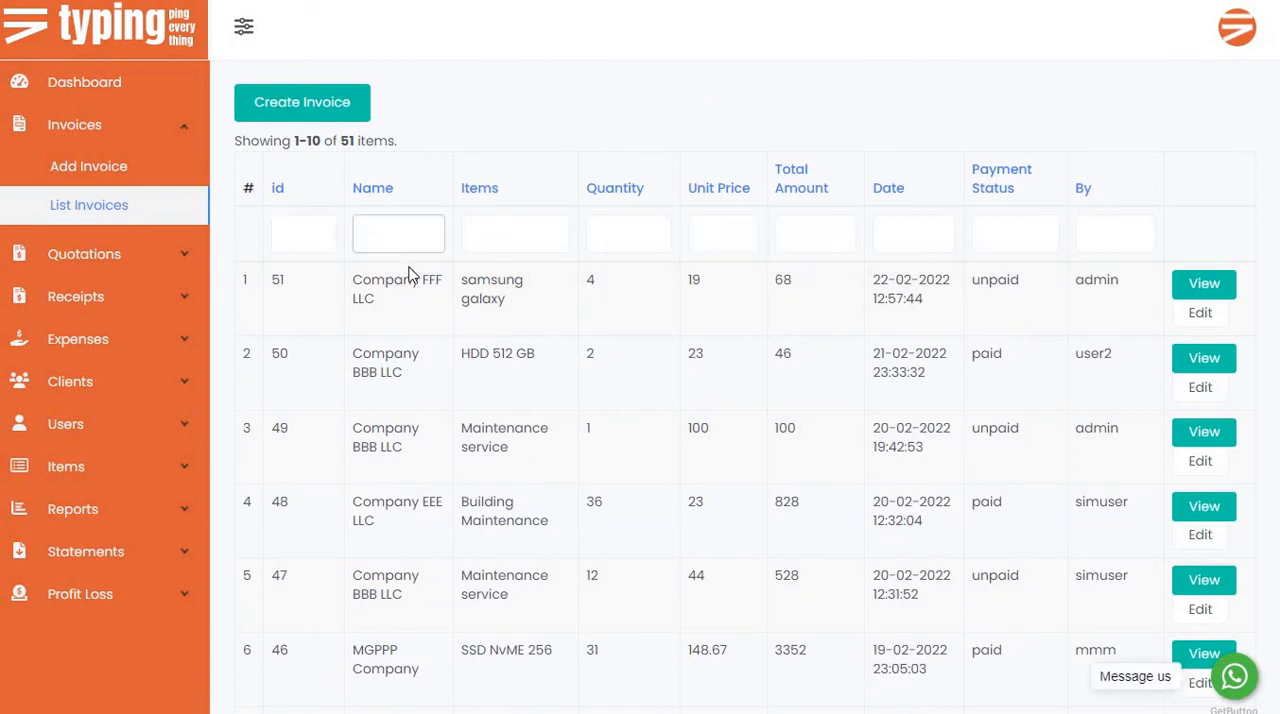
pyautogui.click(495, 235)
pyautogui.click(401, 245)
pyautogui.click(514, 237)
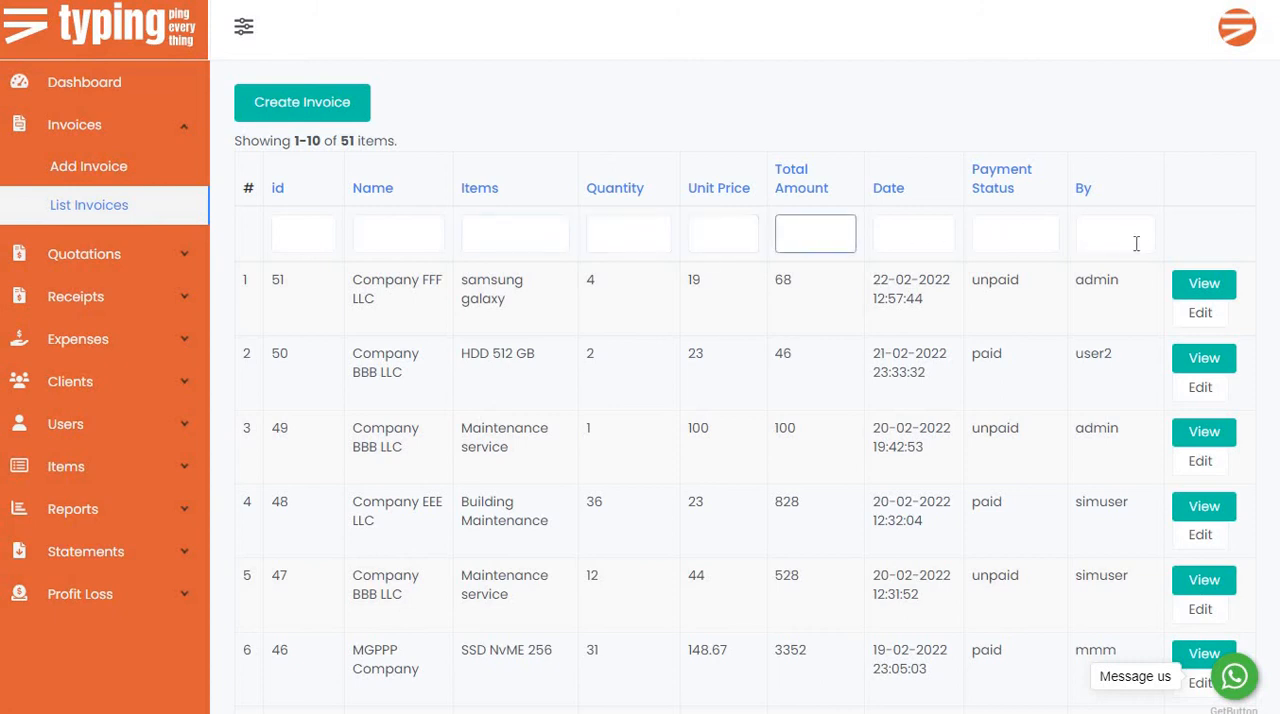
# Check the id and payment status of the Company FFF LLC invoice in the invoices list.
pyautogui.click(93, 305)
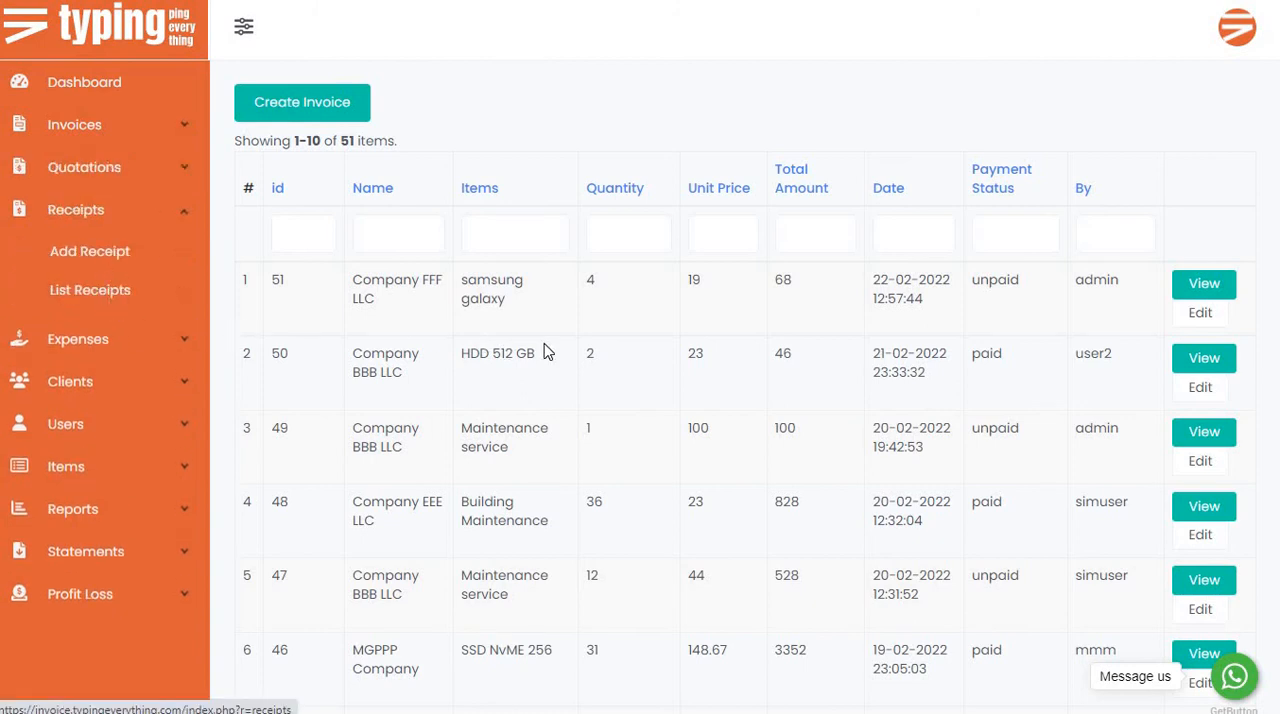
pyautogui.scroll(-4, 545, 380)
pyautogui.scroll(4, 524, 417)
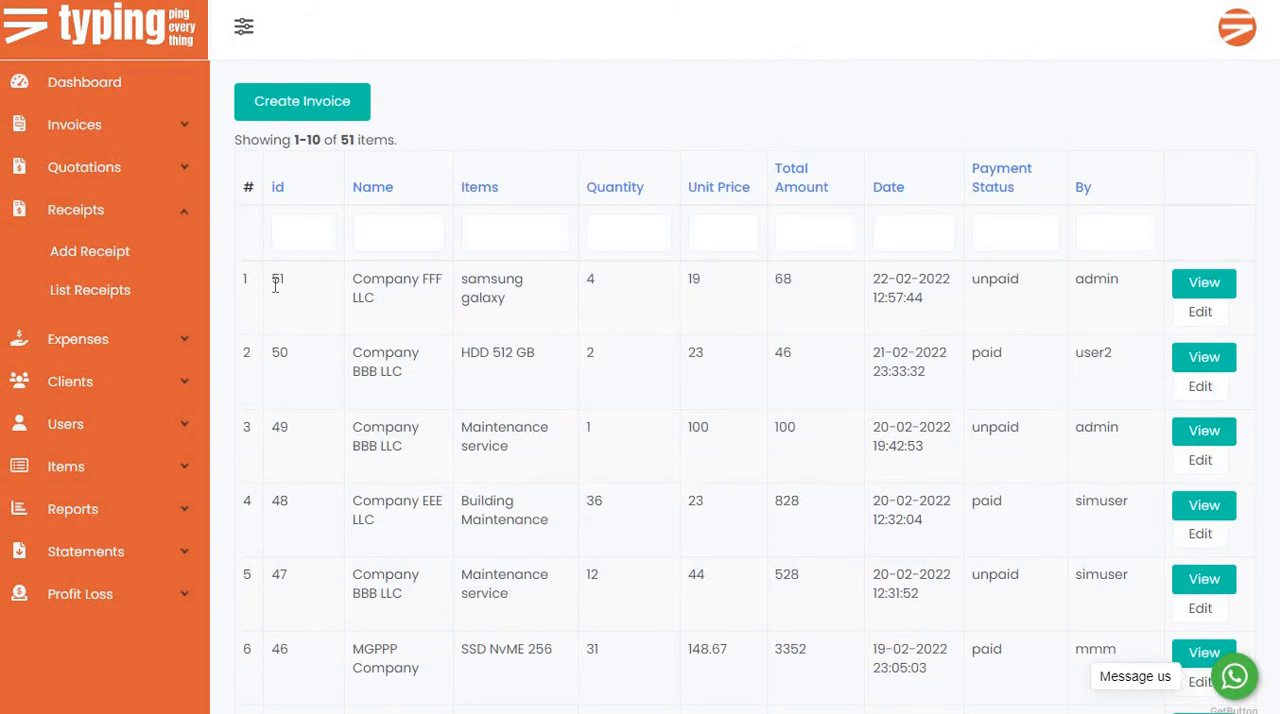
pyautogui.doubleClick(277, 281)
pyautogui.rightClick(277, 284)
pyautogui.click(1000, 285)
pyautogui.doubleClick(1000, 282)
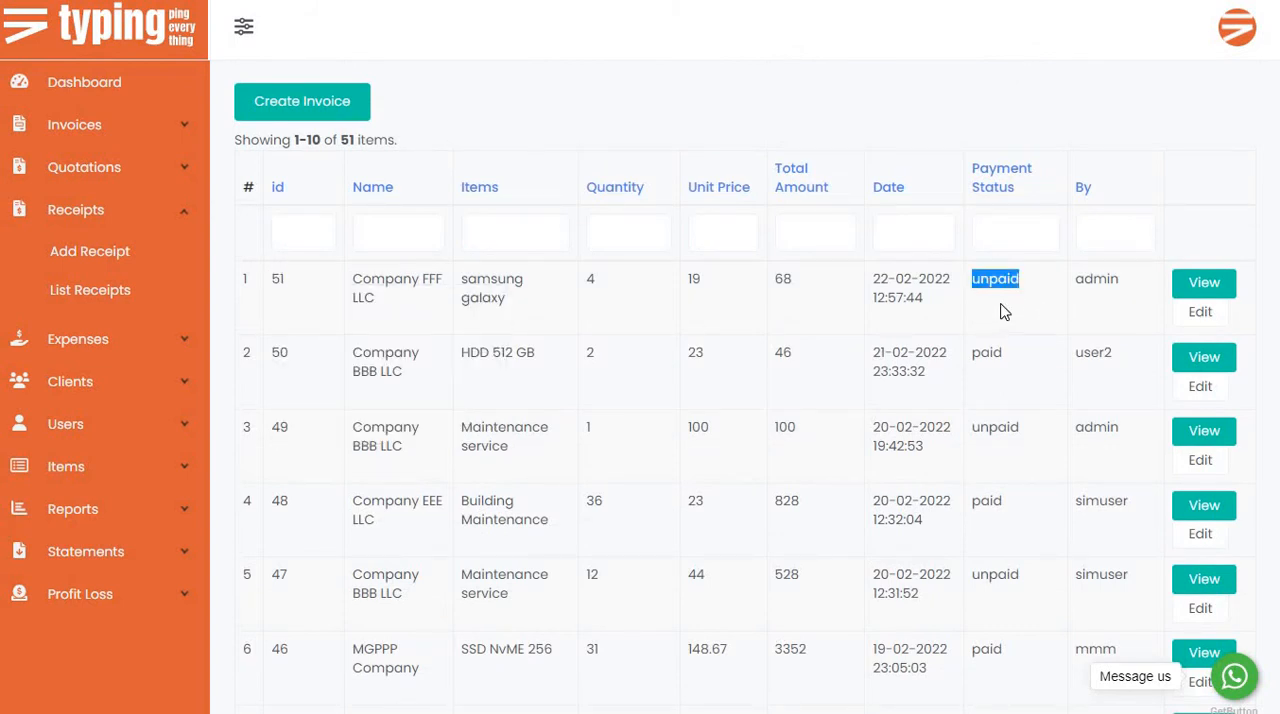
# Create a receipt for invoice ID 51 with the updated invoice status set to paid.
pyautogui.click(112, 262)
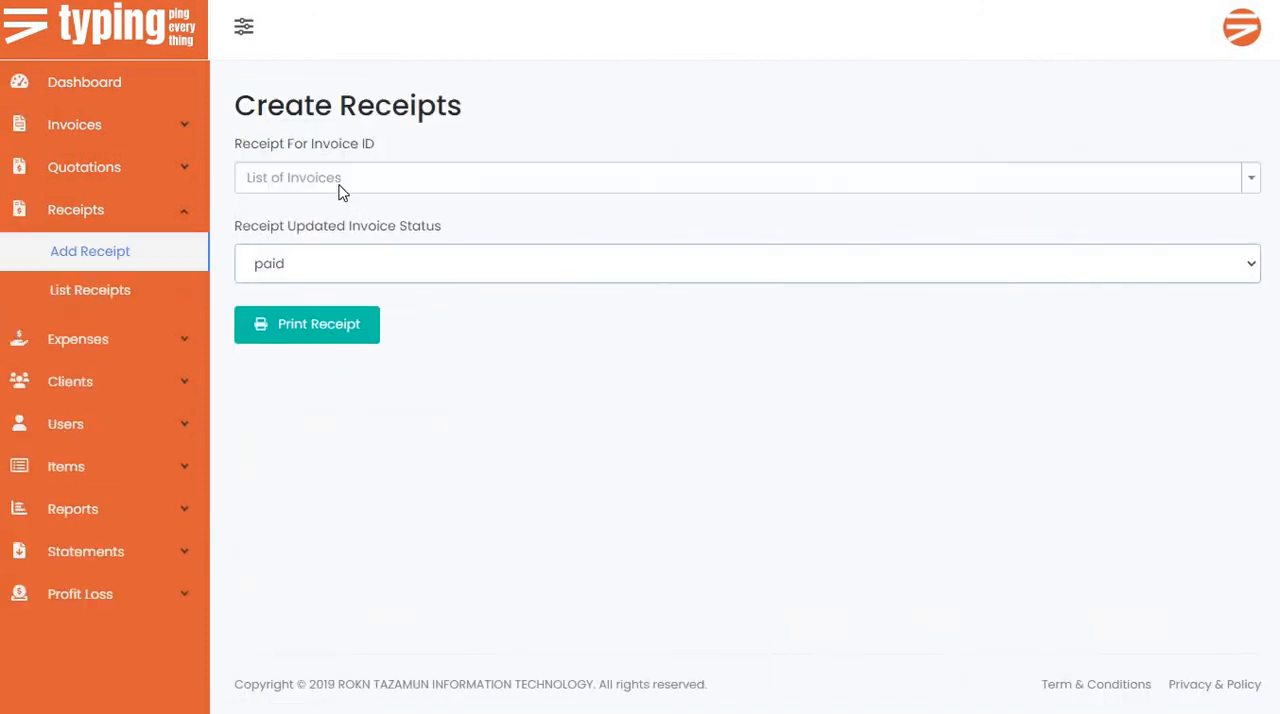
pyautogui.click(340, 190)
pyautogui.write('51')
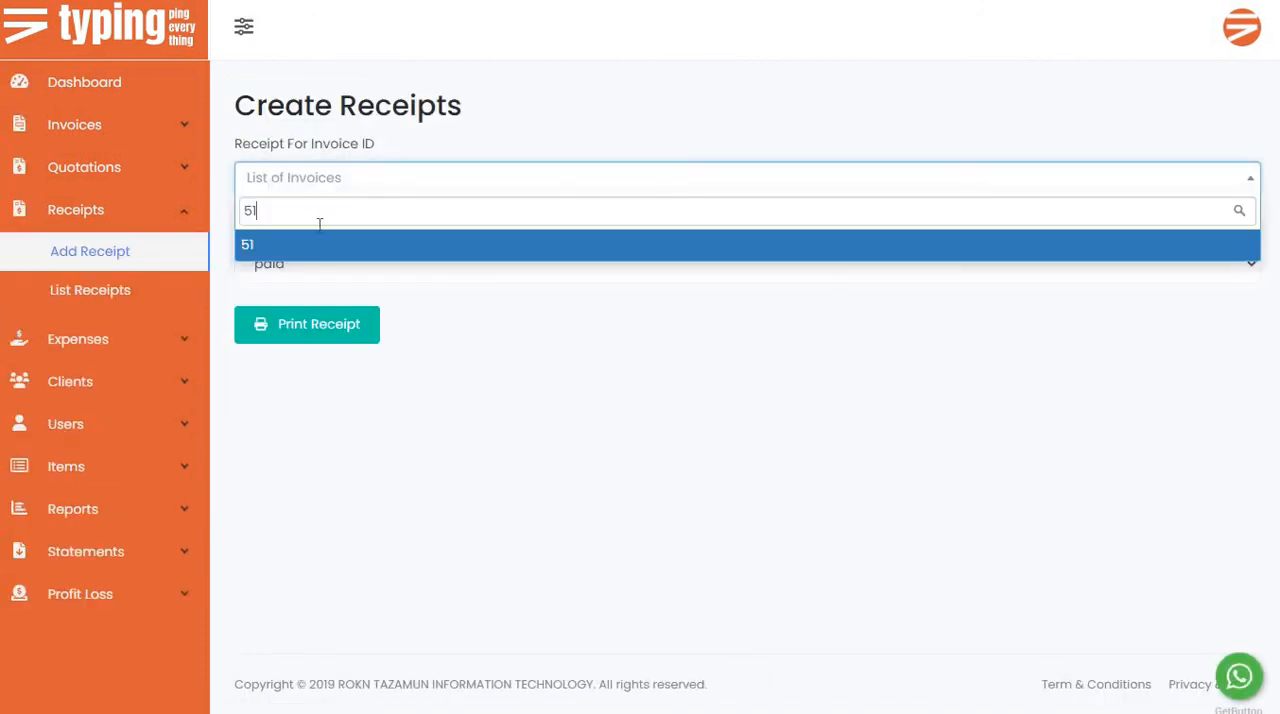
pyautogui.click(308, 250)
pyautogui.click(327, 272)
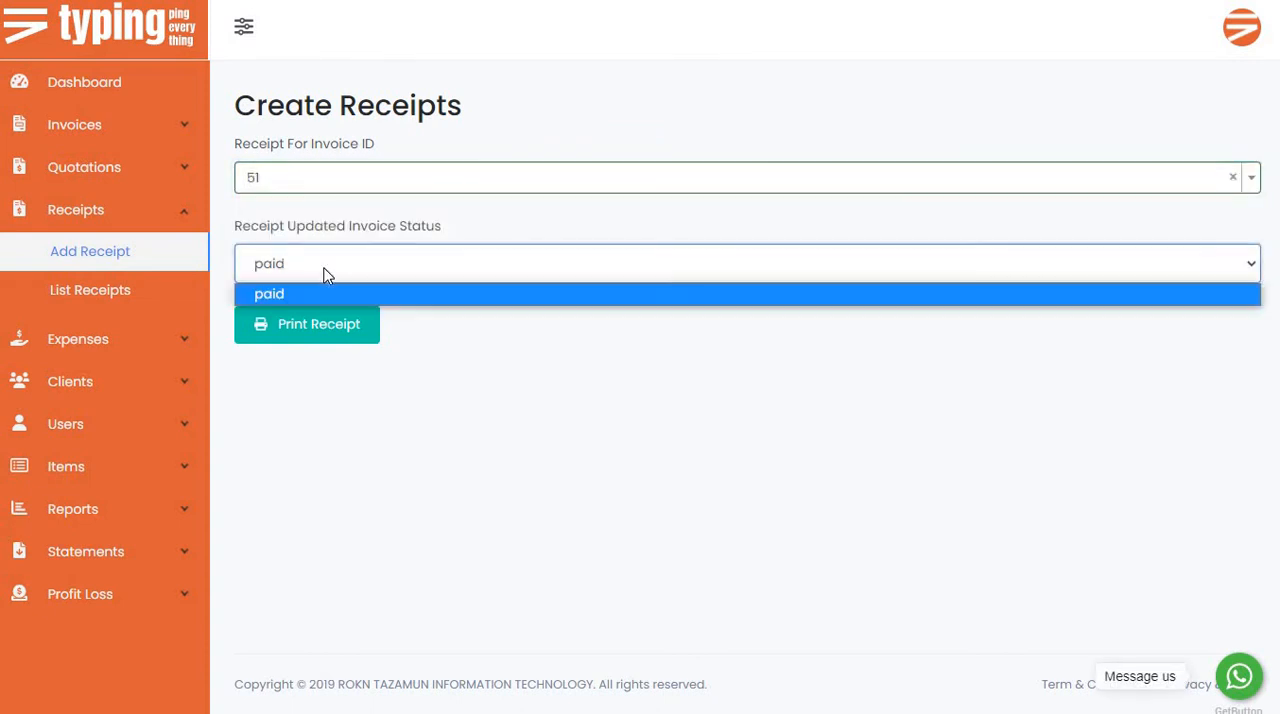
pyautogui.click(340, 291)
pyautogui.click(307, 340)
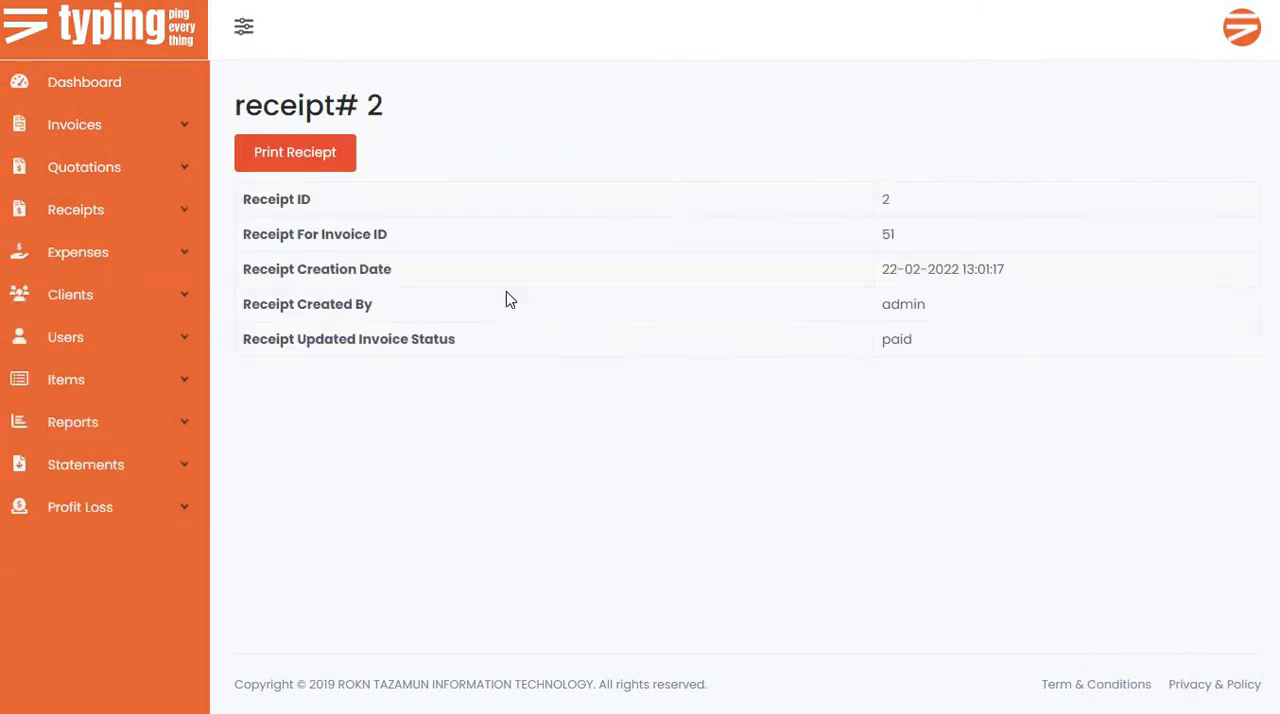
# Open the printable version of the new receipt and look over its client details, items, totals and bank details.
pyautogui.click(325, 153)
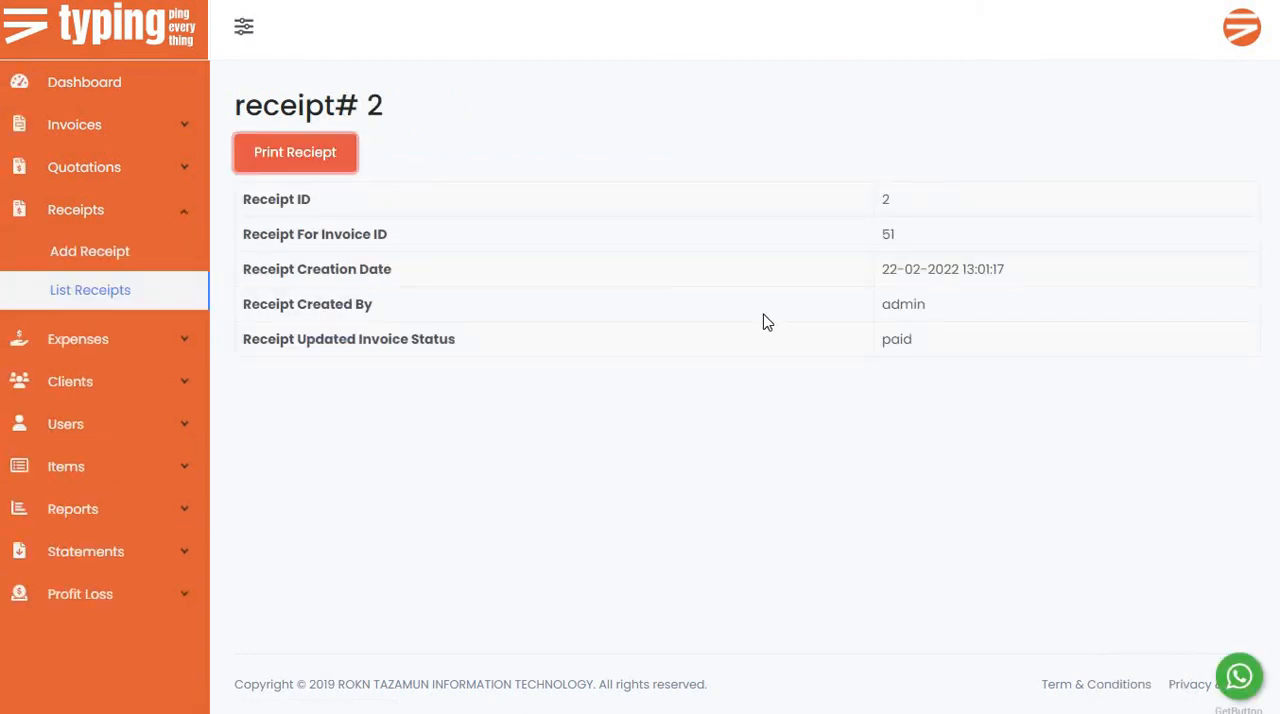
pyautogui.scroll(-3, 731, 428)
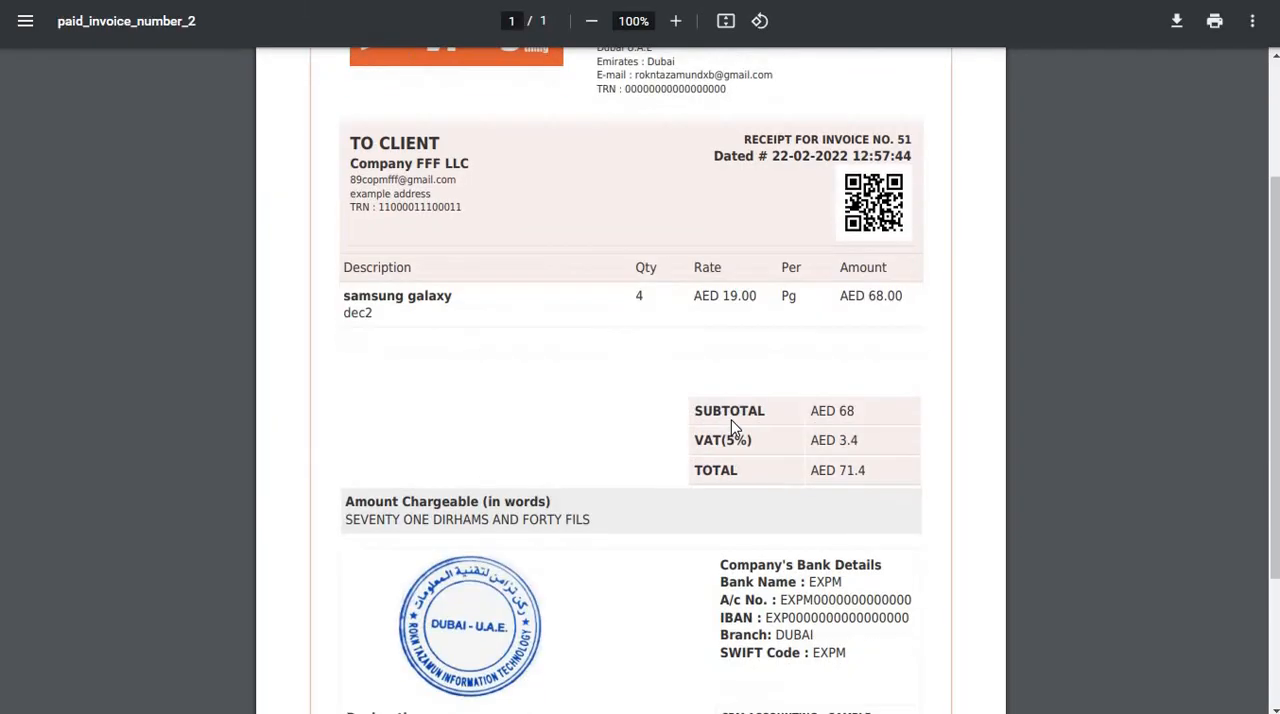
pyautogui.scroll(3, 731, 428)
pyautogui.scroll(-3, 731, 428)
pyautogui.scroll(3, 731, 428)
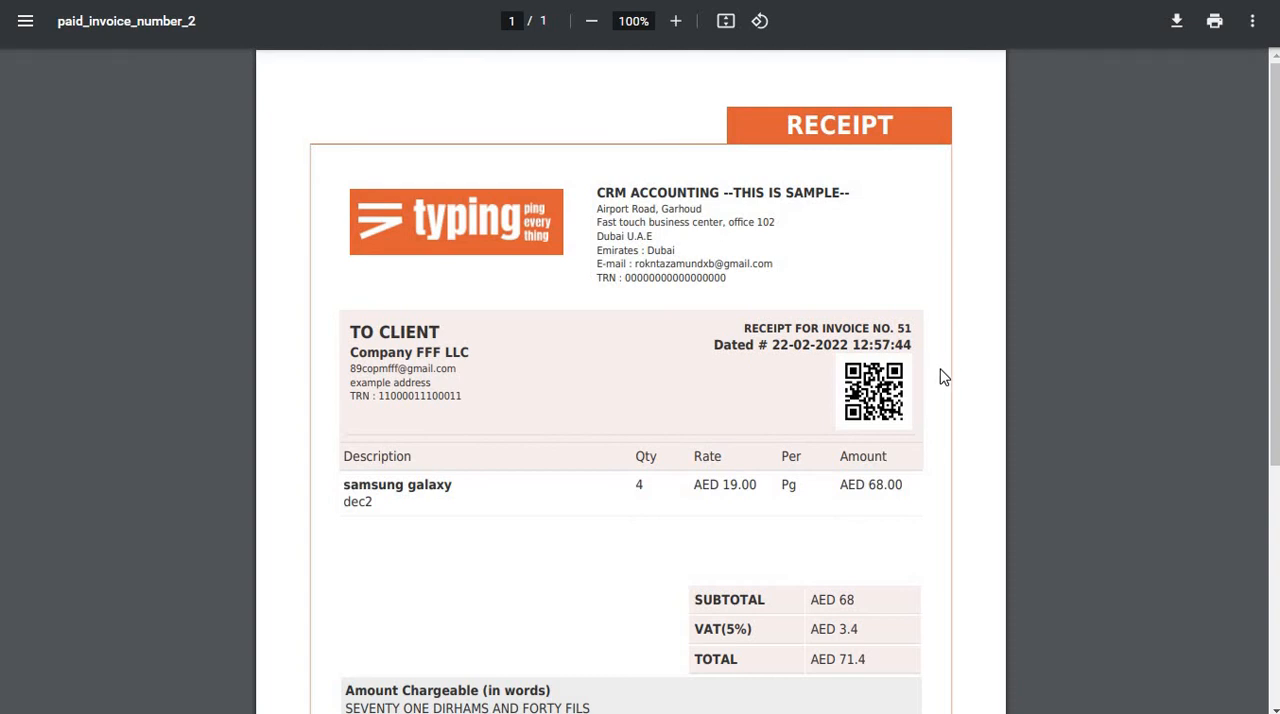
# Leave full screen, return to the receipt's details page and close the paid_invoice_number_51 document.
pyautogui.press('F11')
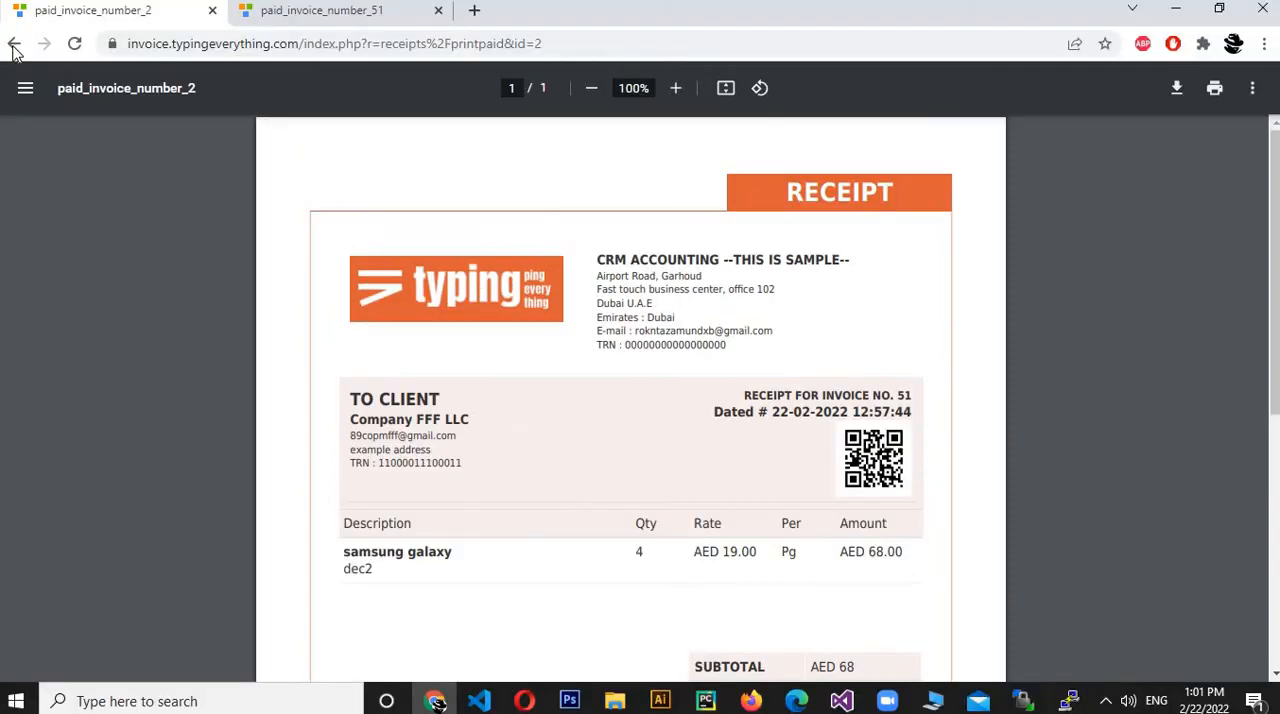
pyautogui.hotkey('alt', 'Left')
pyautogui.middleClick(320, 7)
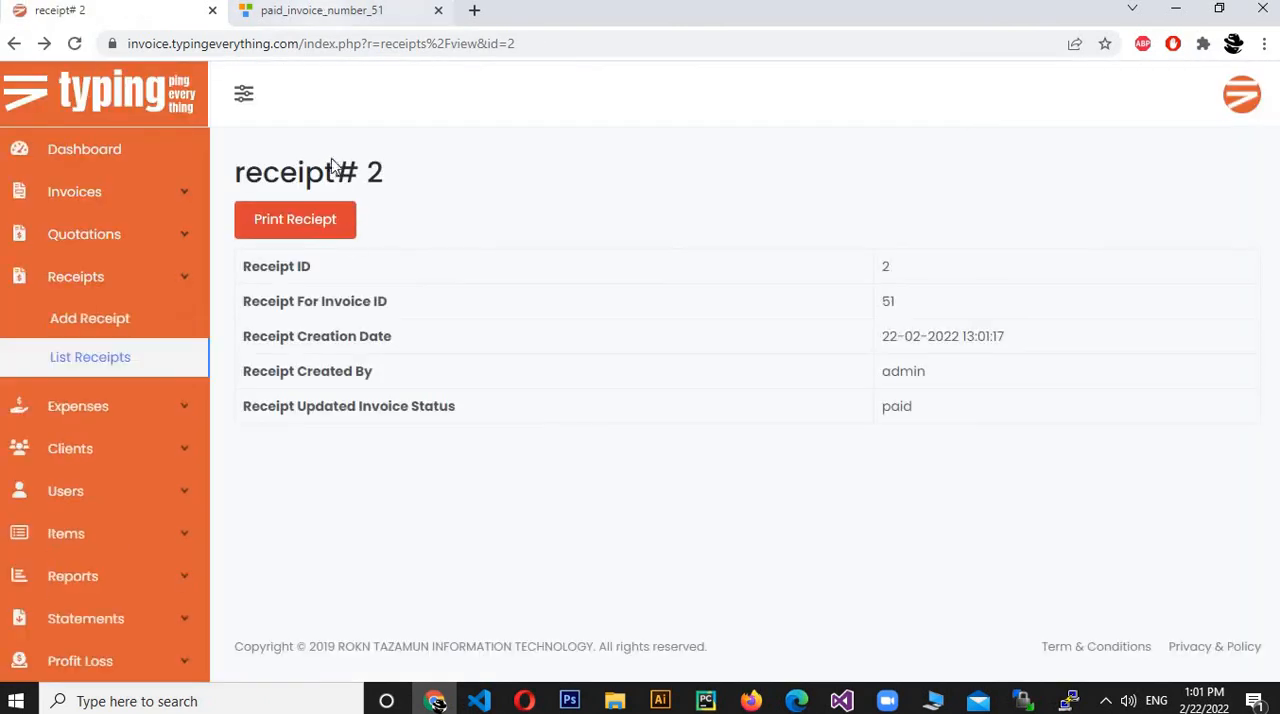
# Open the list of invoices, check the payment status of the Company FFF LLC invoice, and restore full screen.
pyautogui.click(103, 192)
pyautogui.click(106, 272)
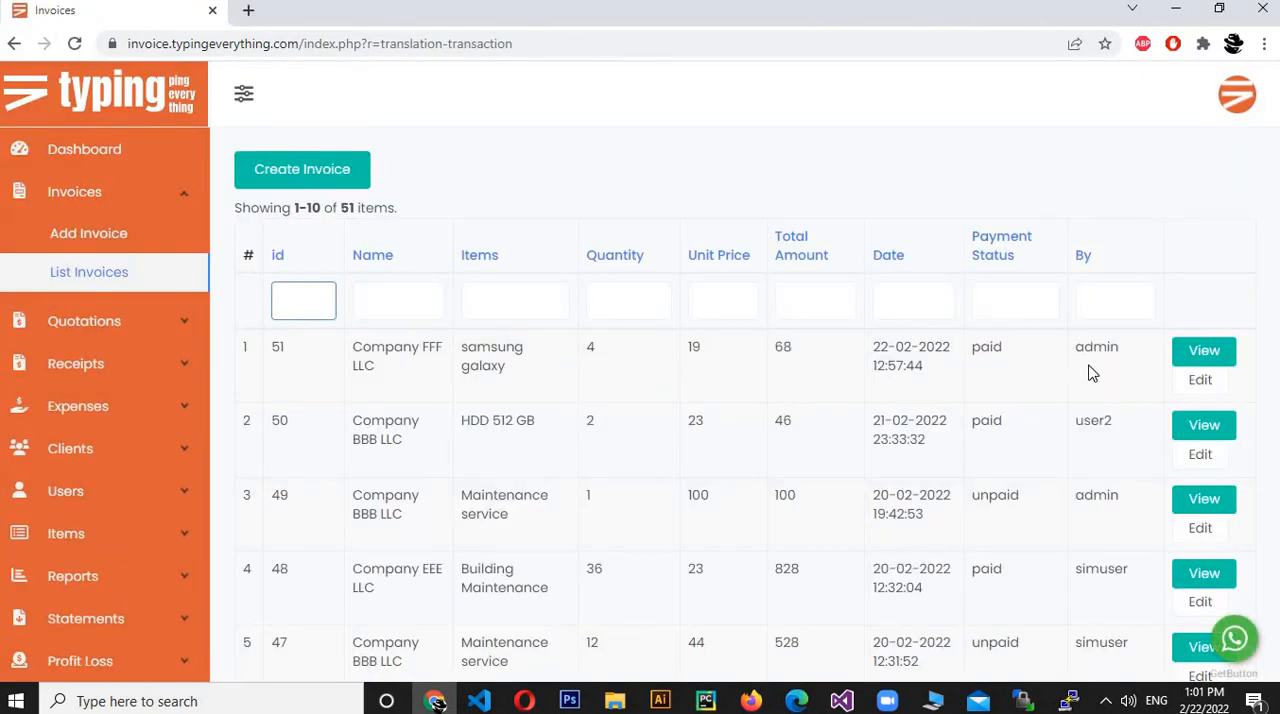
pyautogui.click(1088, 367)
pyautogui.doubleClick(988, 347)
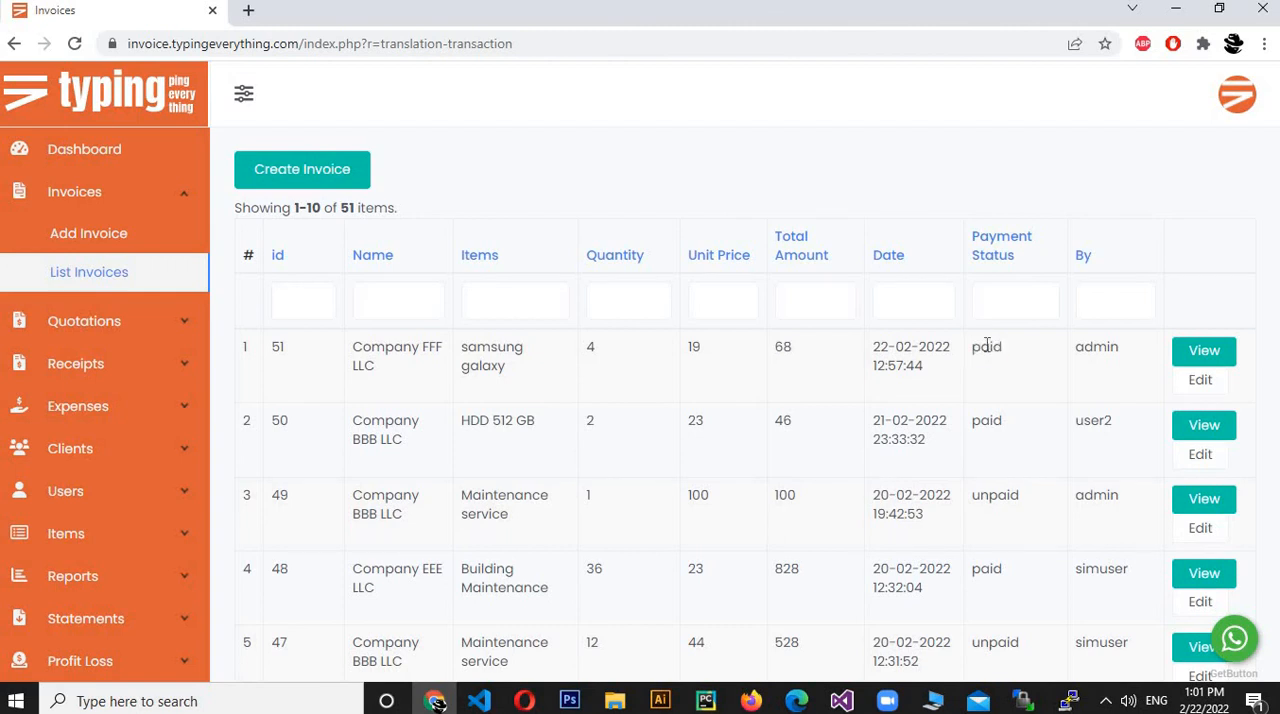
pyautogui.doubleClick(988, 347)
pyautogui.click(1032, 378)
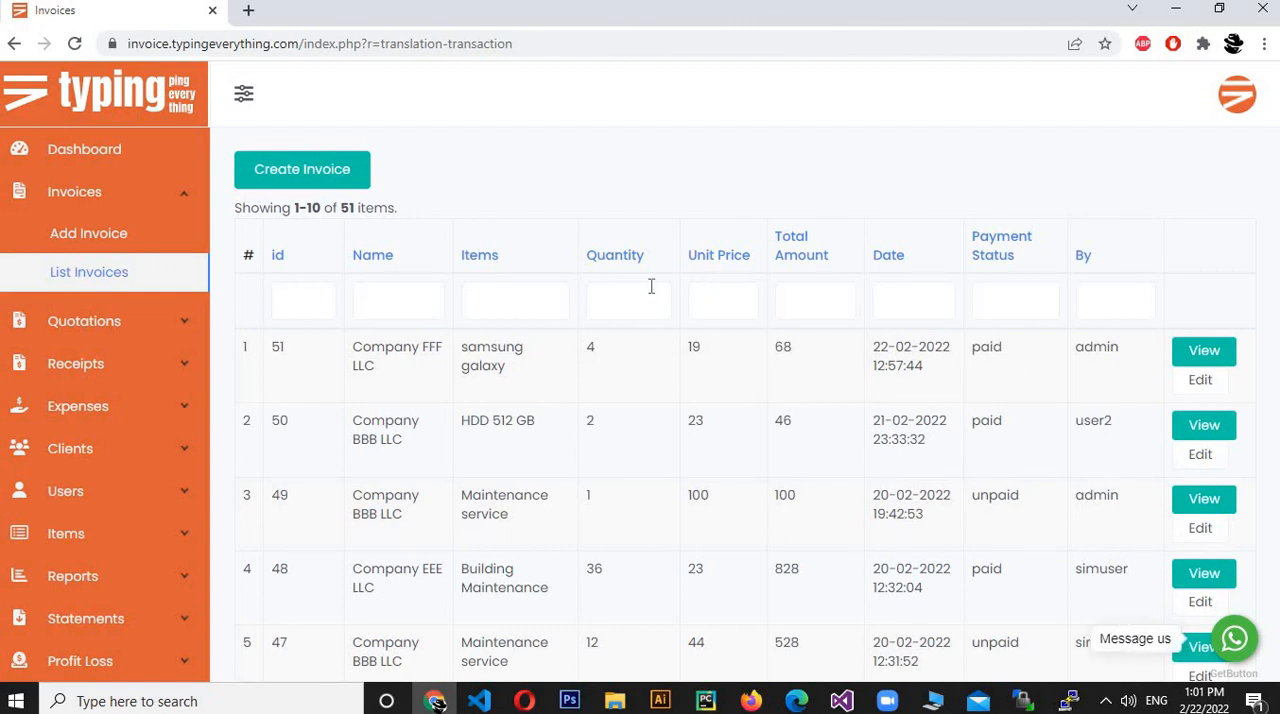
pyautogui.click(1264, 43)
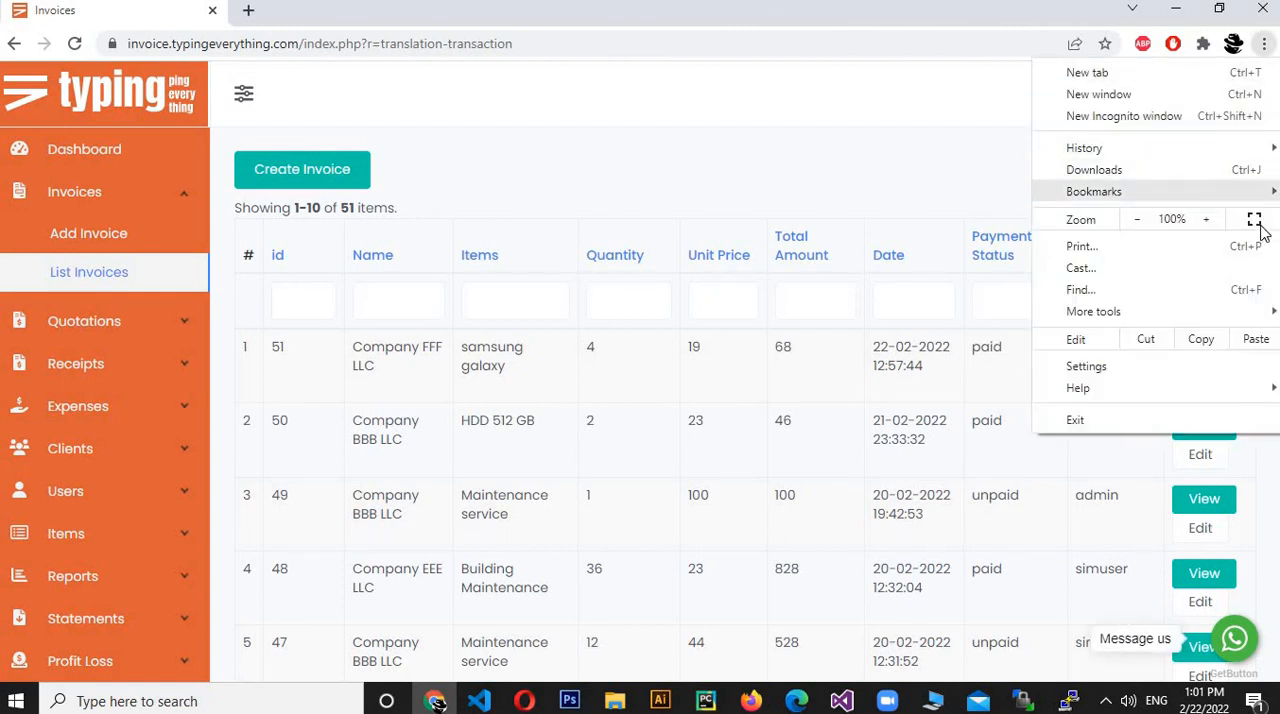
pyautogui.press('F11')
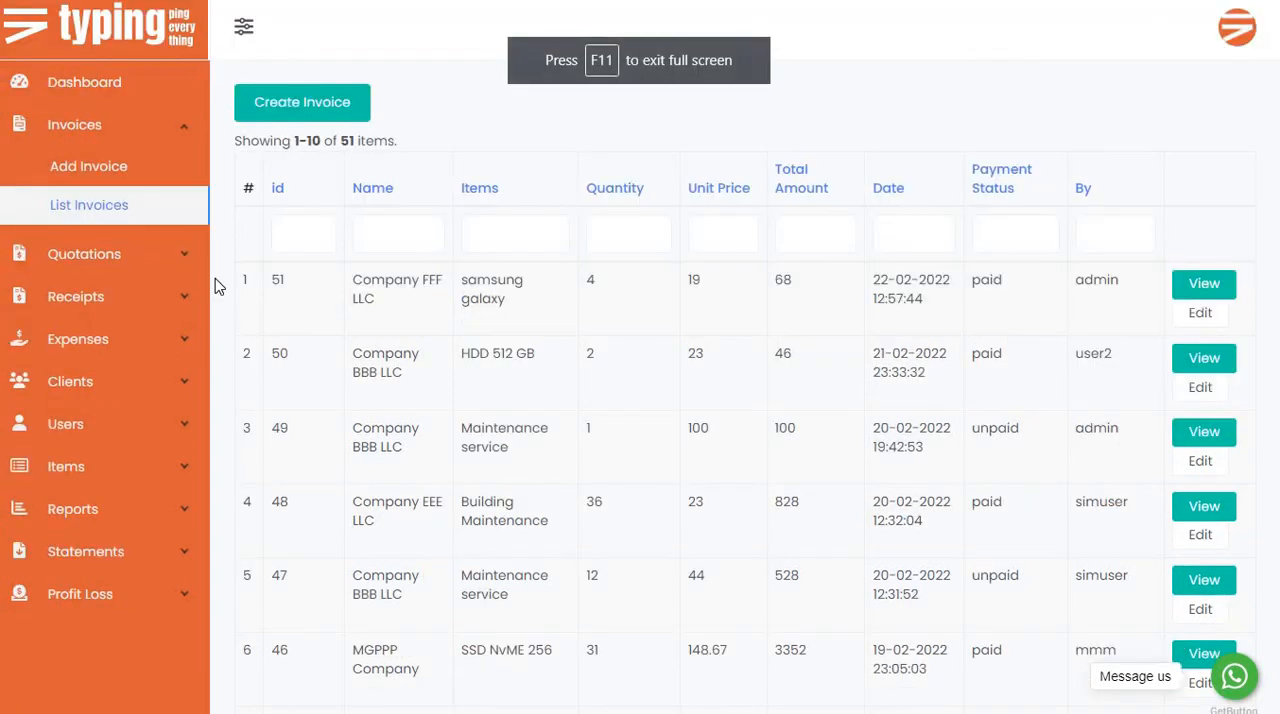
# Start a new quotation with Company AAA LLC as the client and HDD 512 GB as the item.
pyautogui.click(101, 272)
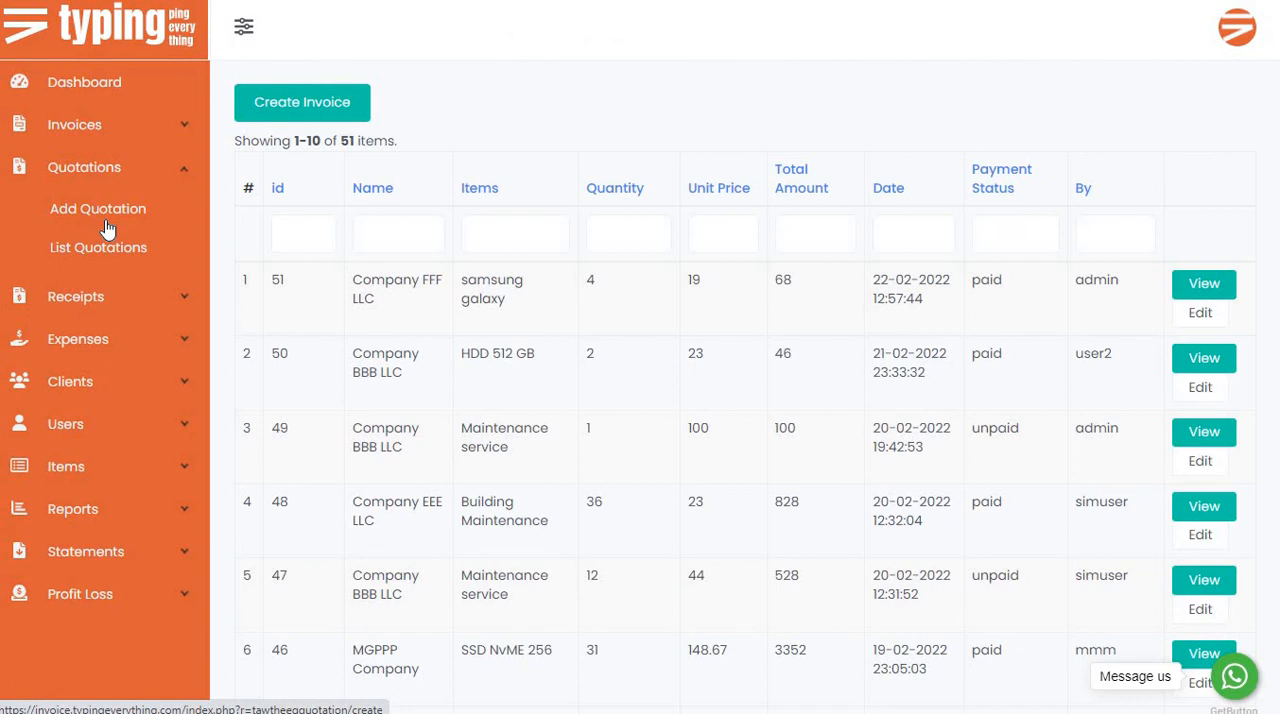
pyautogui.click(108, 228)
pyautogui.click(558, 410)
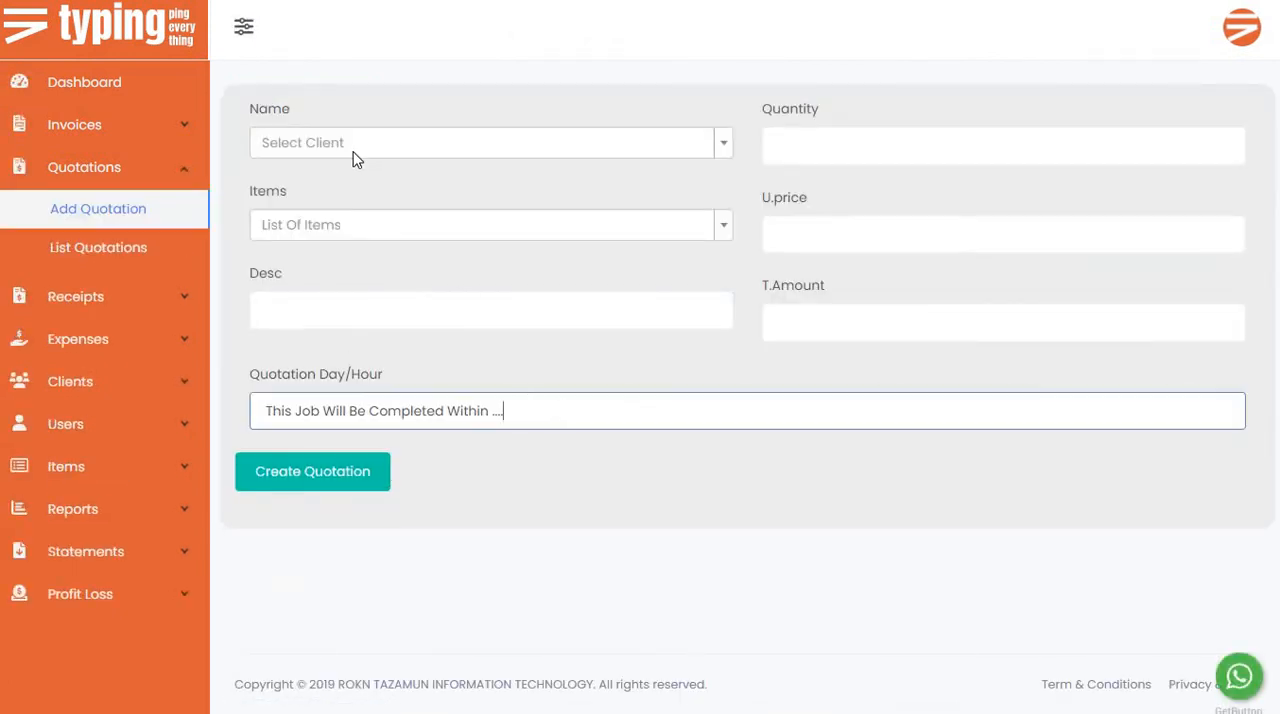
pyautogui.click(355, 160)
pyautogui.click(353, 210)
pyautogui.click(368, 228)
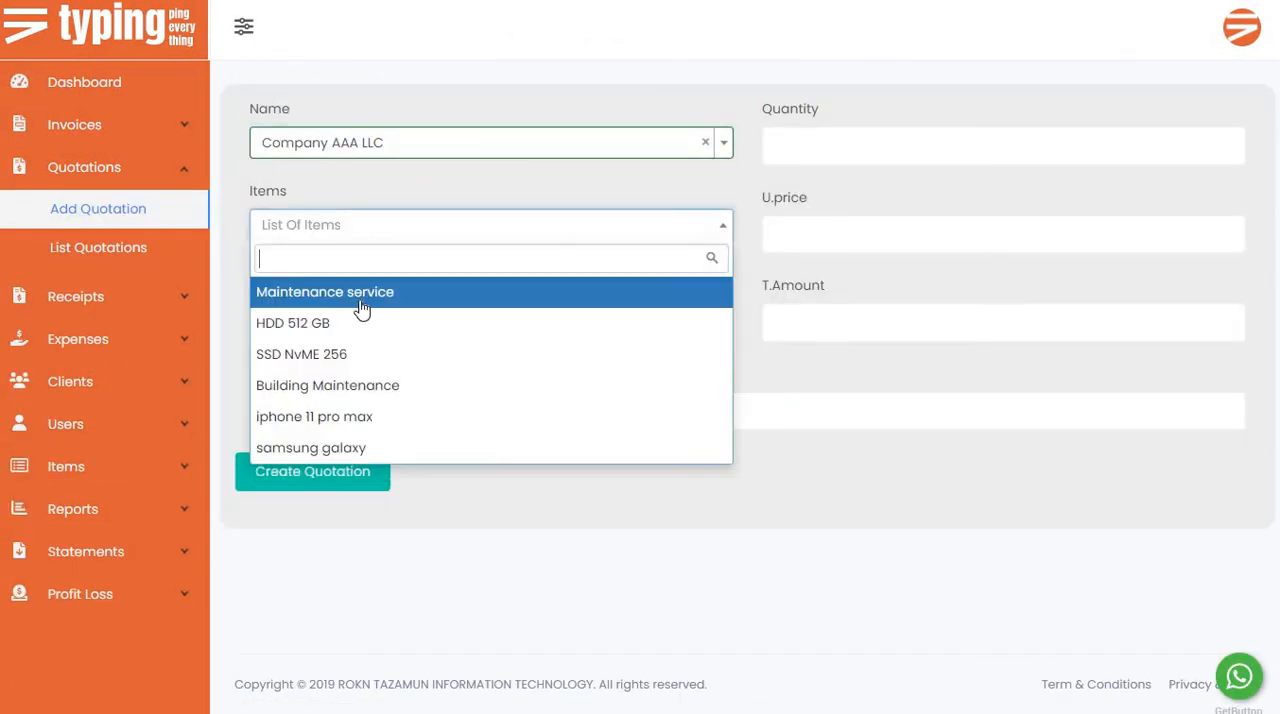
pyautogui.click(343, 324)
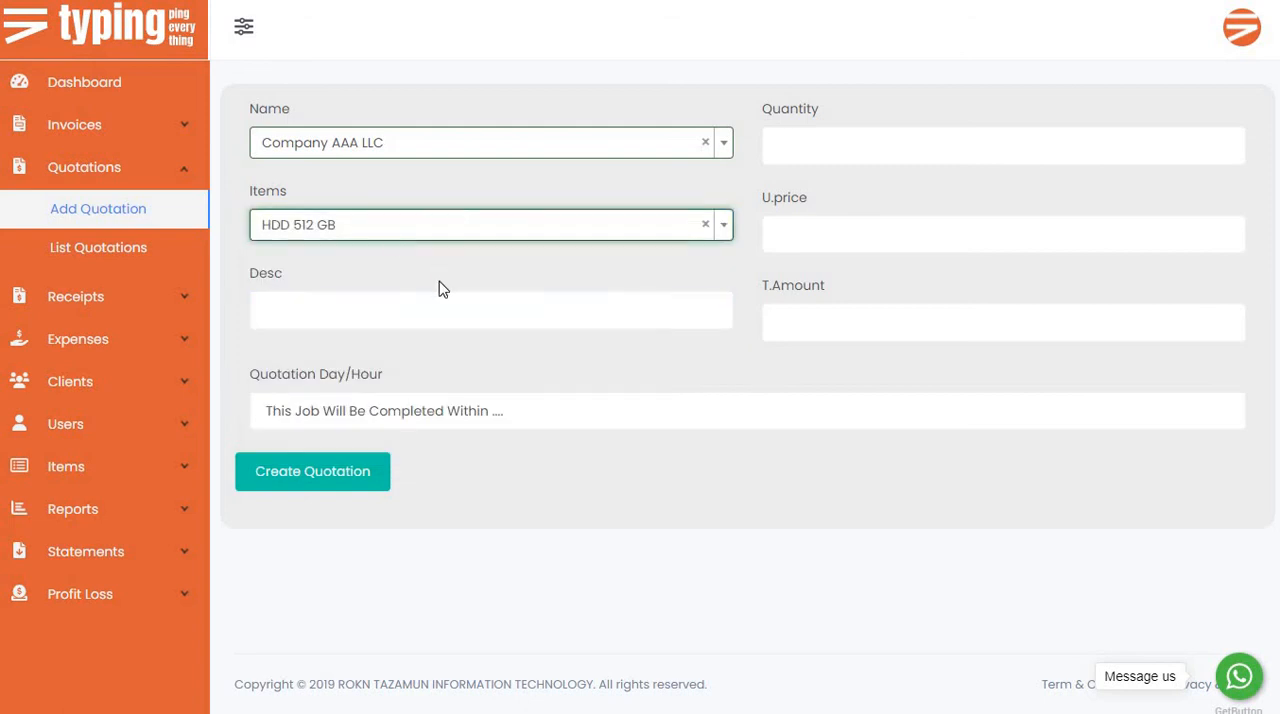
# Enter dec3 as the quotation's description.
pyautogui.click(337, 318)
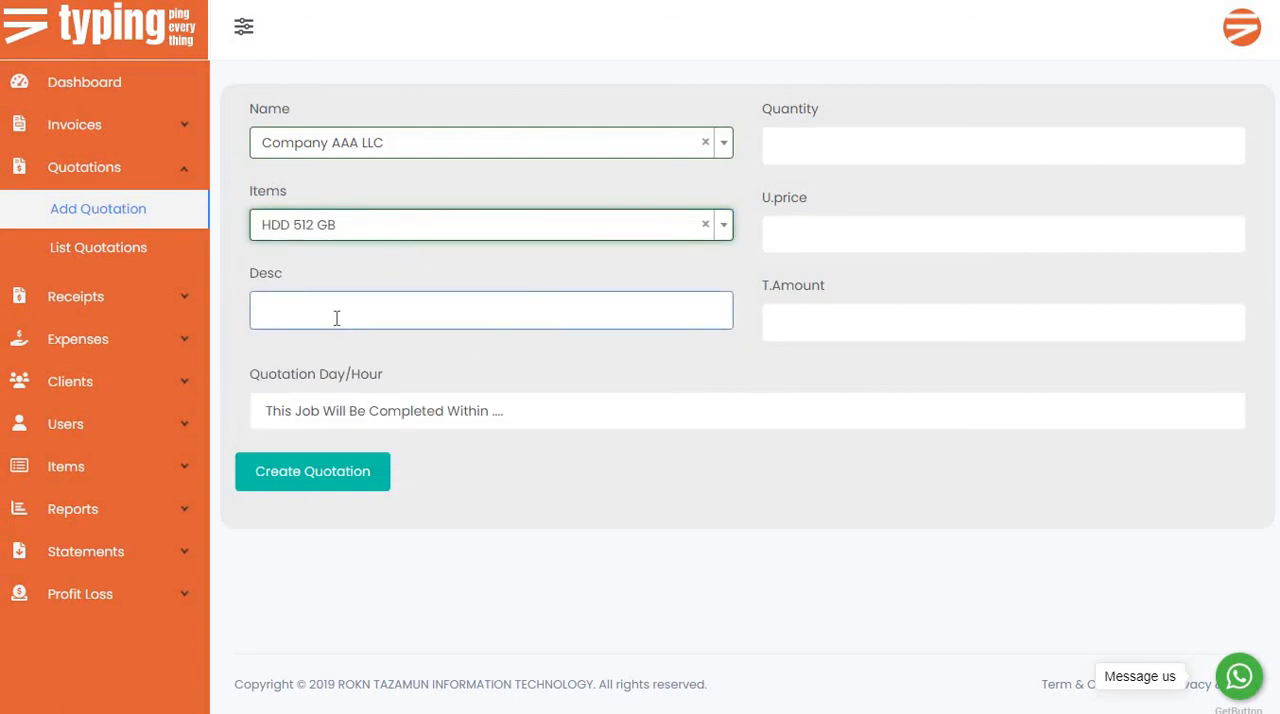
pyautogui.click(337, 318)
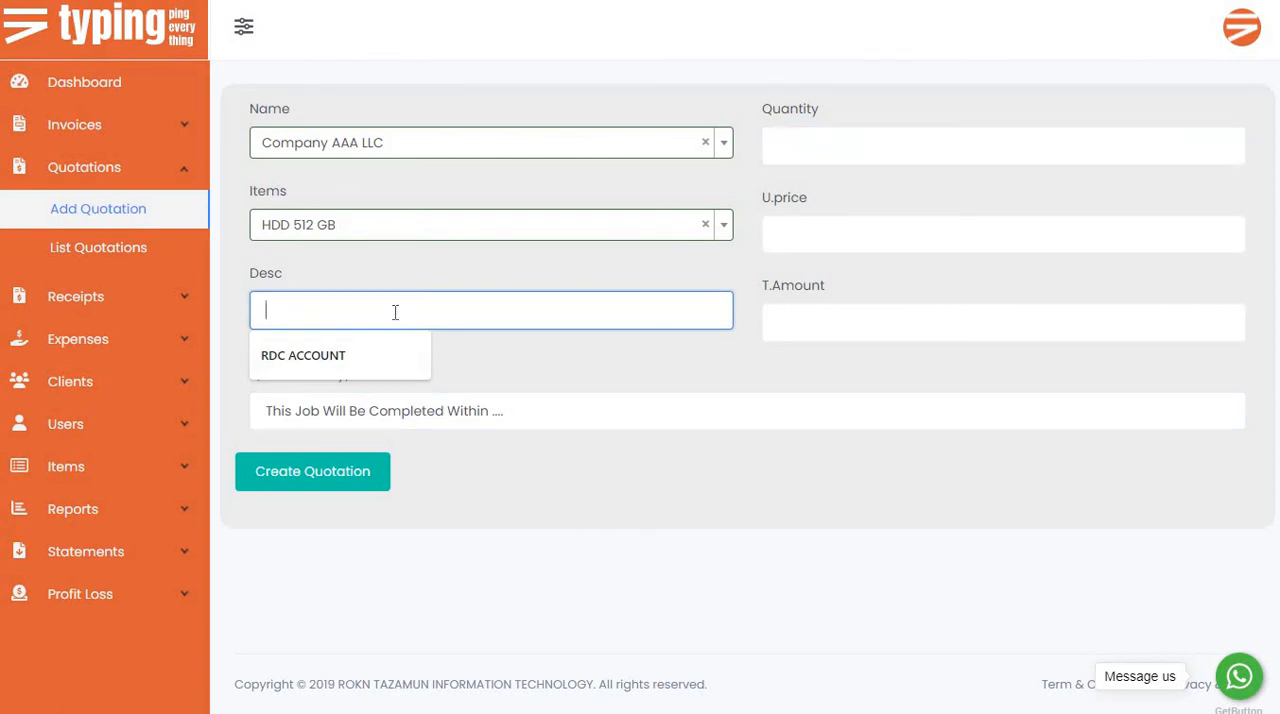
pyautogui.write('c')
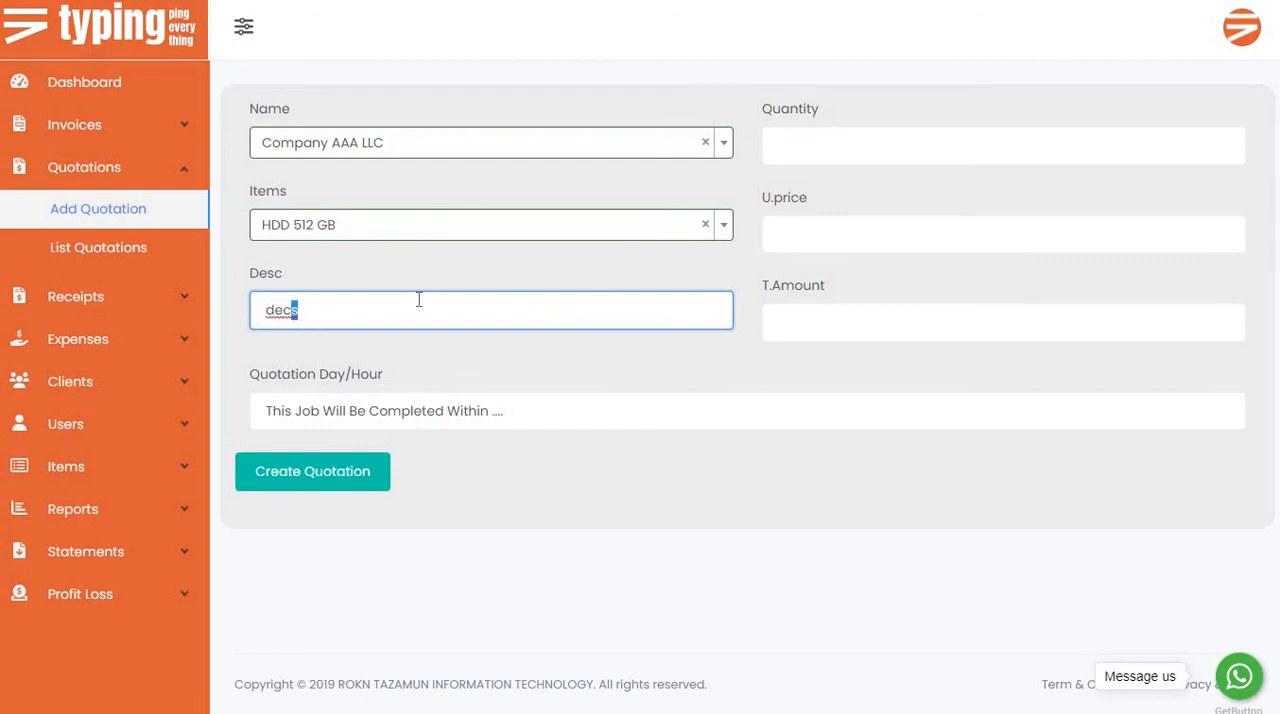
pyautogui.write('e3')
# Set the quotation's quantity to 12 and its unit price to 43.
pyautogui.click(850, 145)
pyautogui.write('1')
pyautogui.click(800, 234)
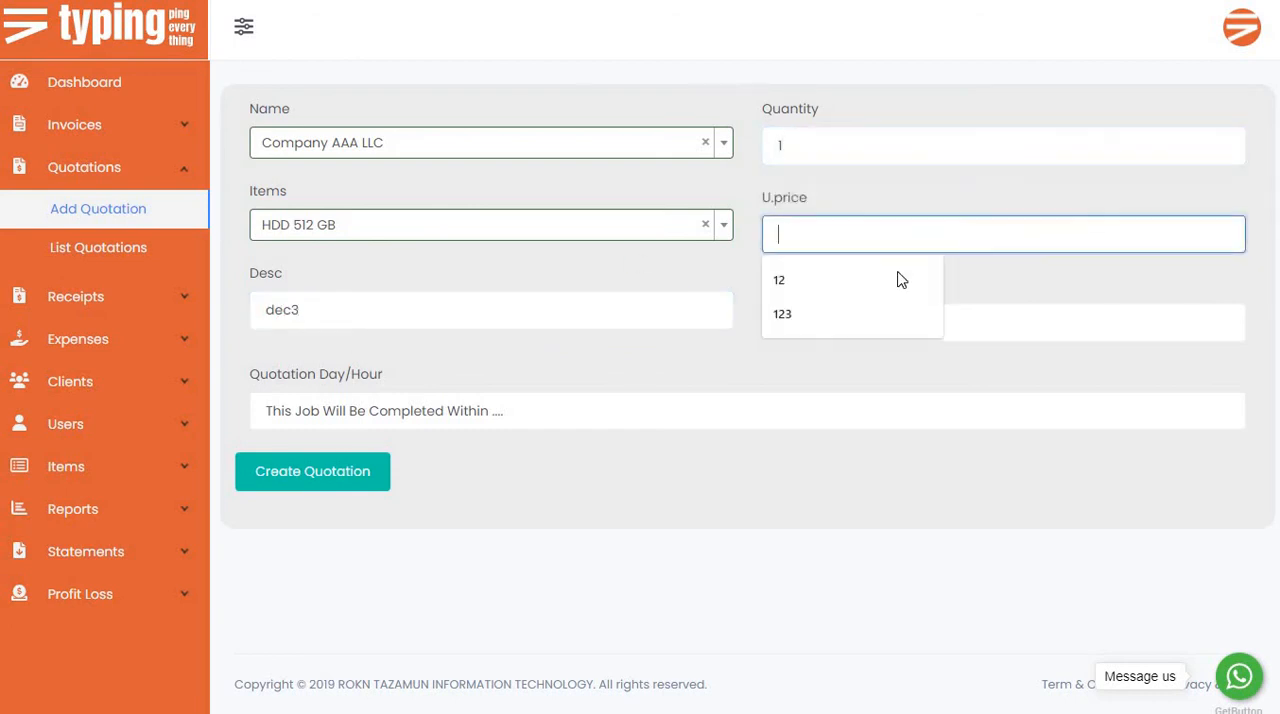
pyautogui.write('3')
pyautogui.doubleClick(831, 143)
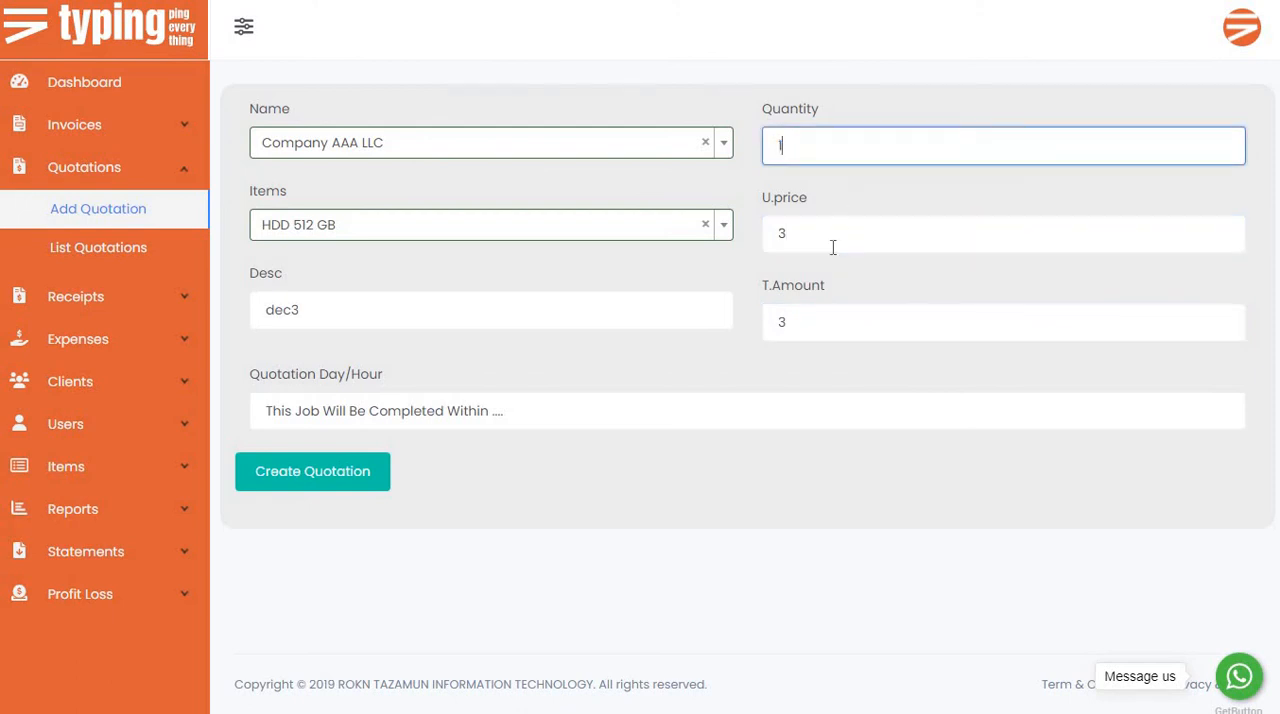
pyautogui.write('2')
pyautogui.press('Tab')
pyautogui.write('43')
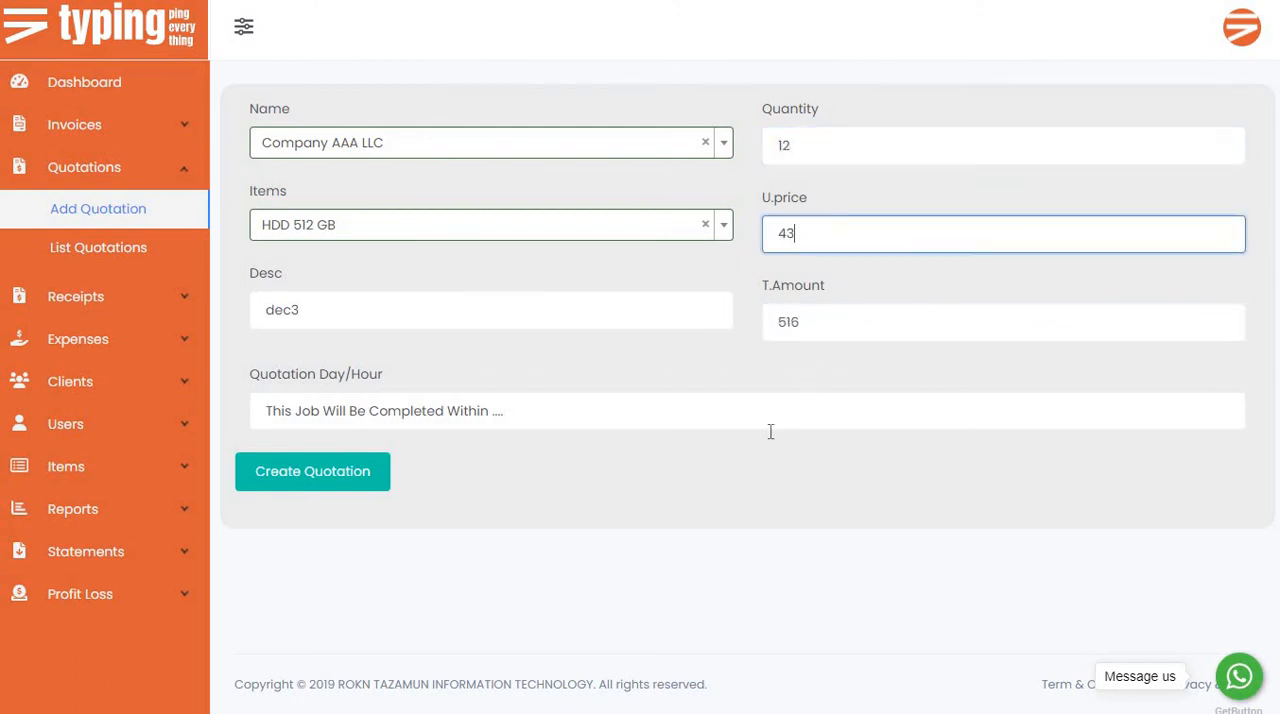
# Set the quotation day/hour text to "This Job Will Be Completed Within 3 Days" and create the quotation.
pyautogui.click(649, 416)
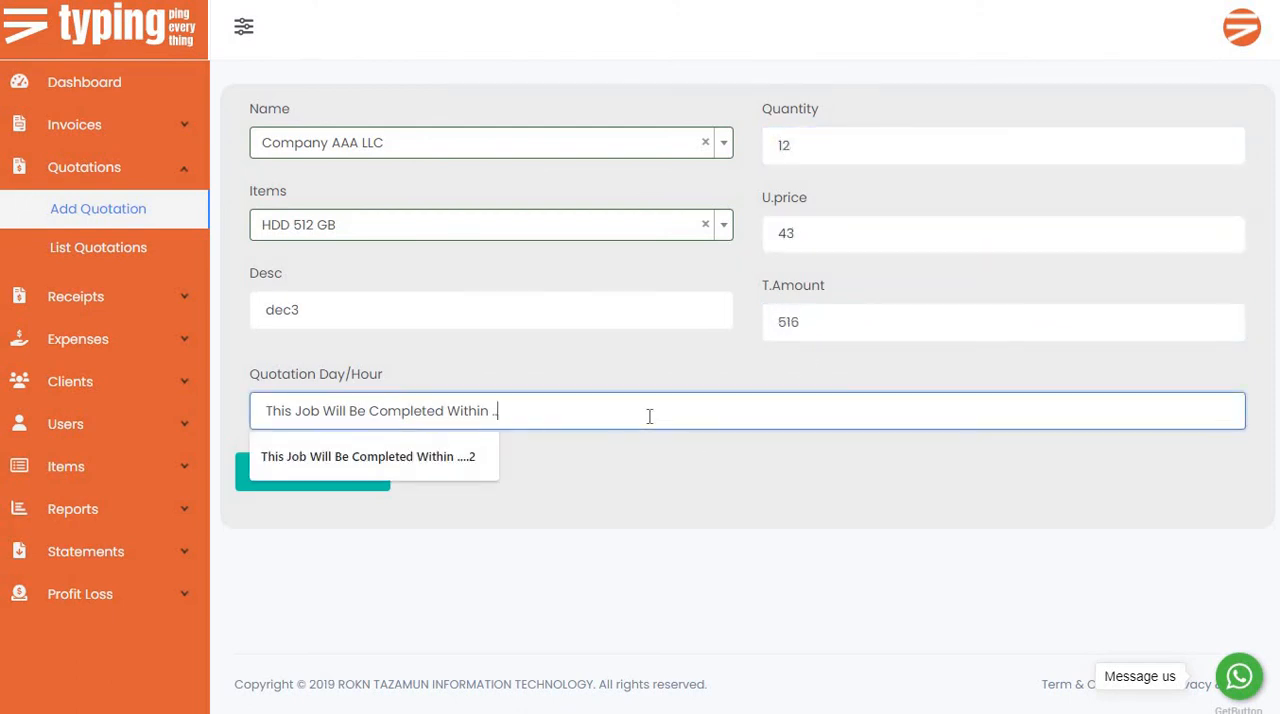
pyautogui.press('BackSpace')
pyautogui.press('BackSpace')
pyautogui.moveTo(492, 408); pyautogui.dragTo(298, 403)
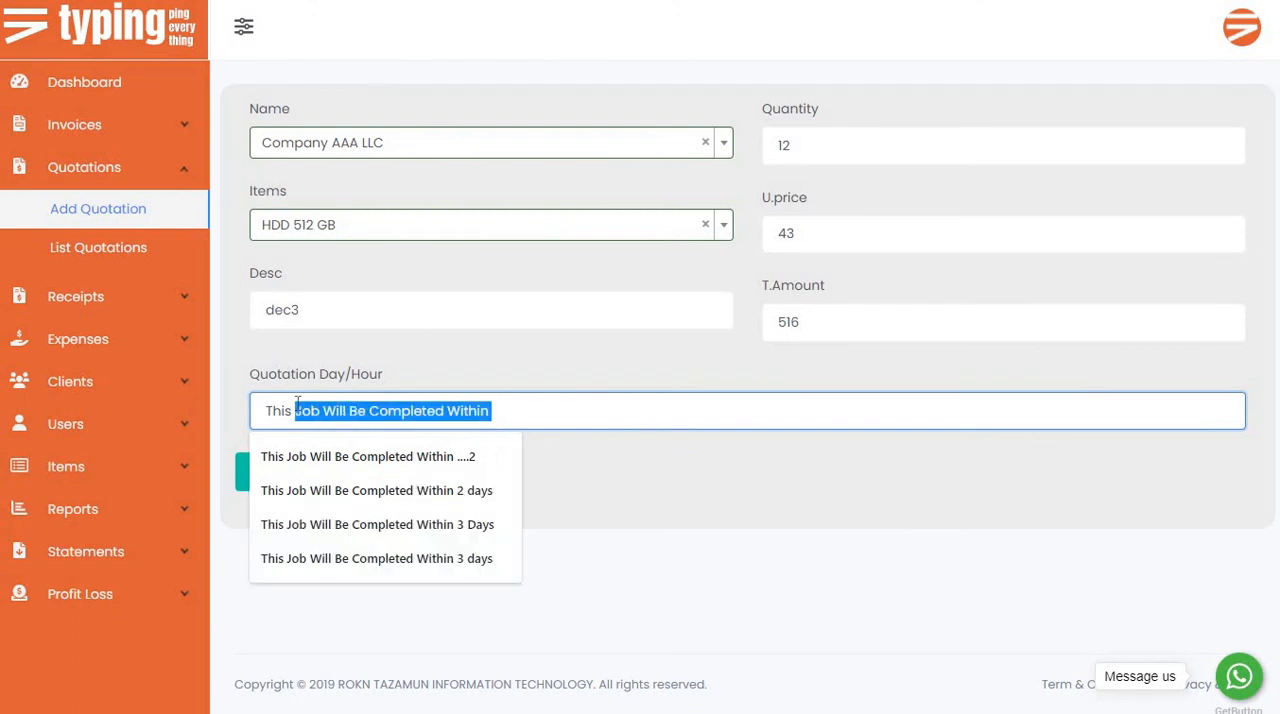
pyautogui.click(632, 407)
pyautogui.click(334, 524)
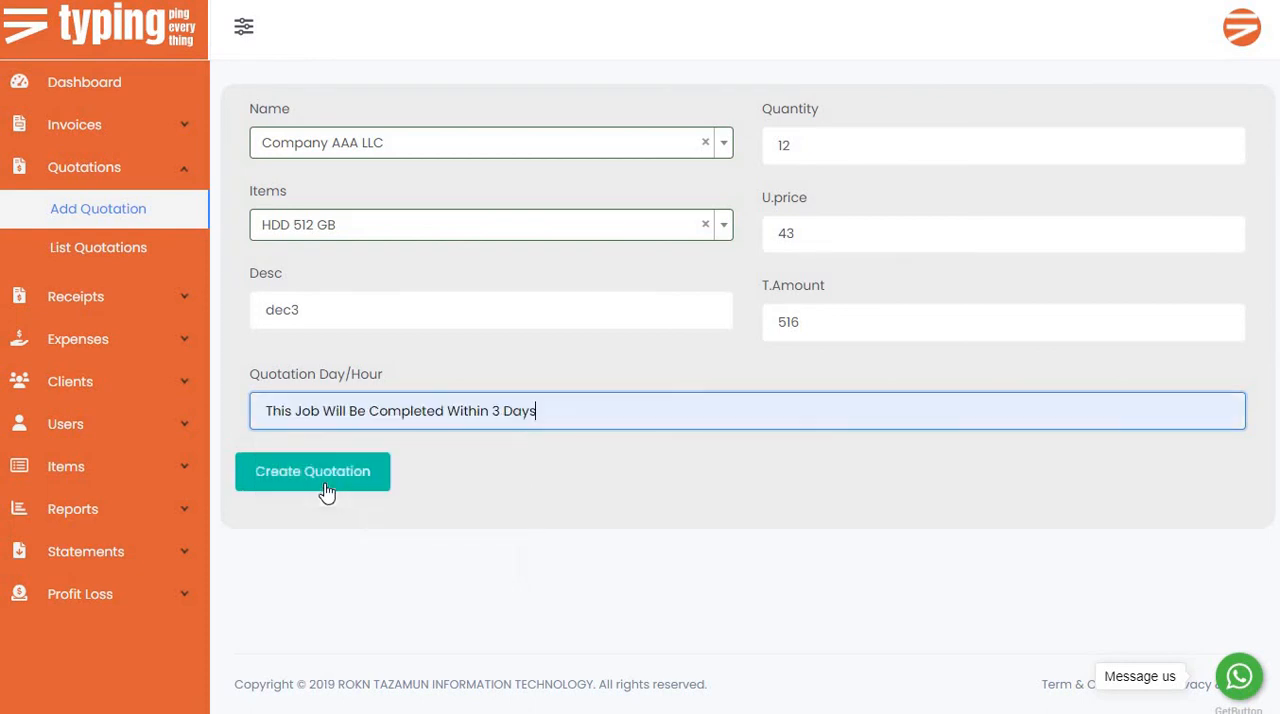
pyautogui.click(329, 484)
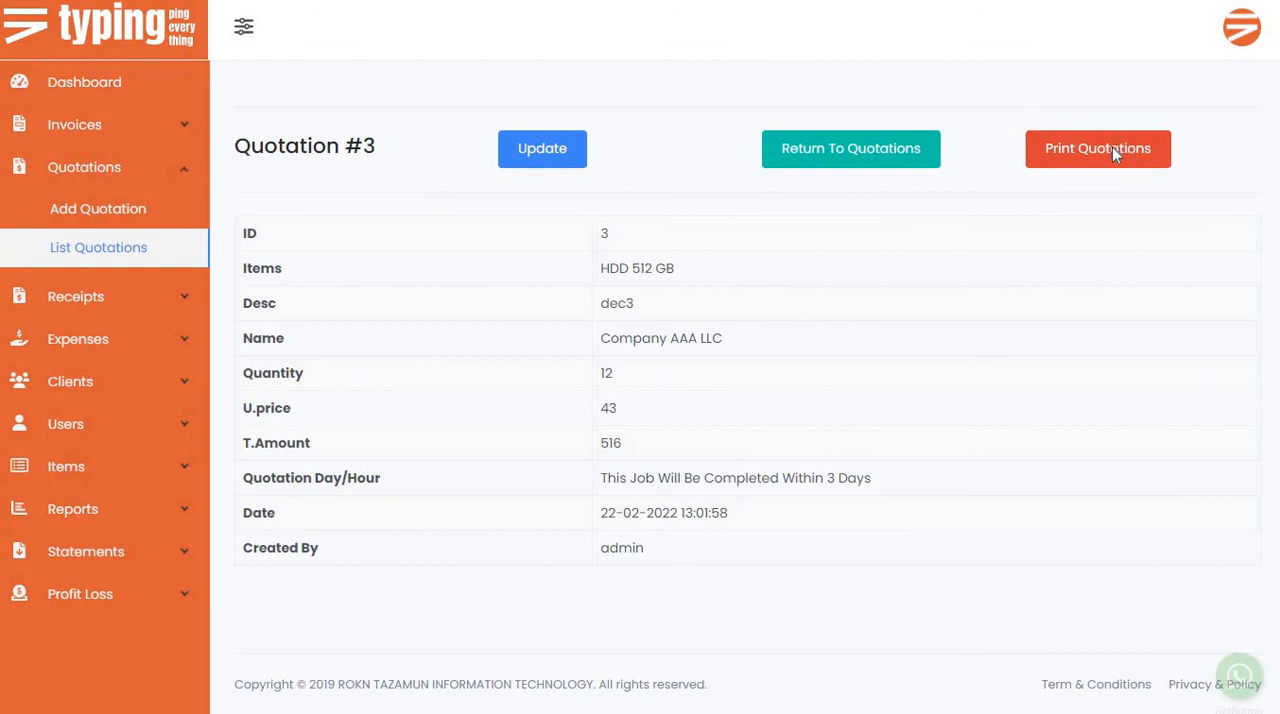
# Open the printable version of the new quotation and examine its QUOTATION heading and contents.
pyautogui.click(1103, 147)
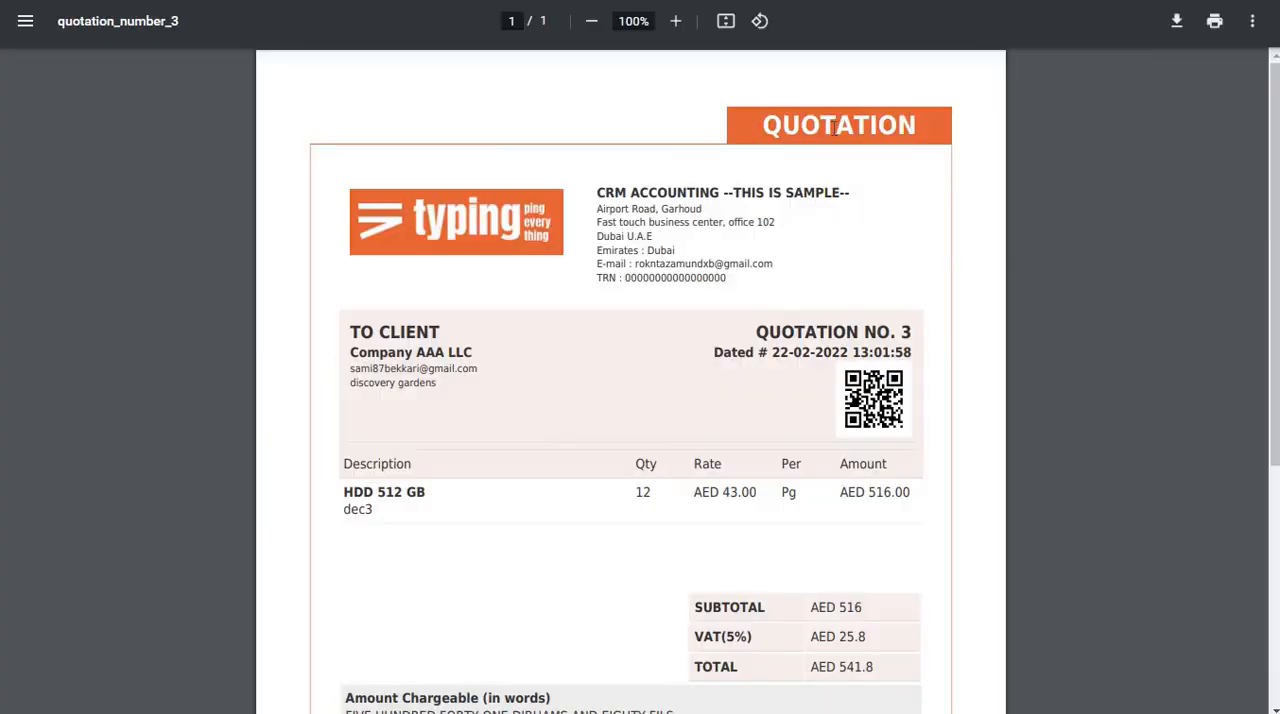
pyautogui.doubleClick(835, 128)
pyautogui.doubleClick(835, 128)
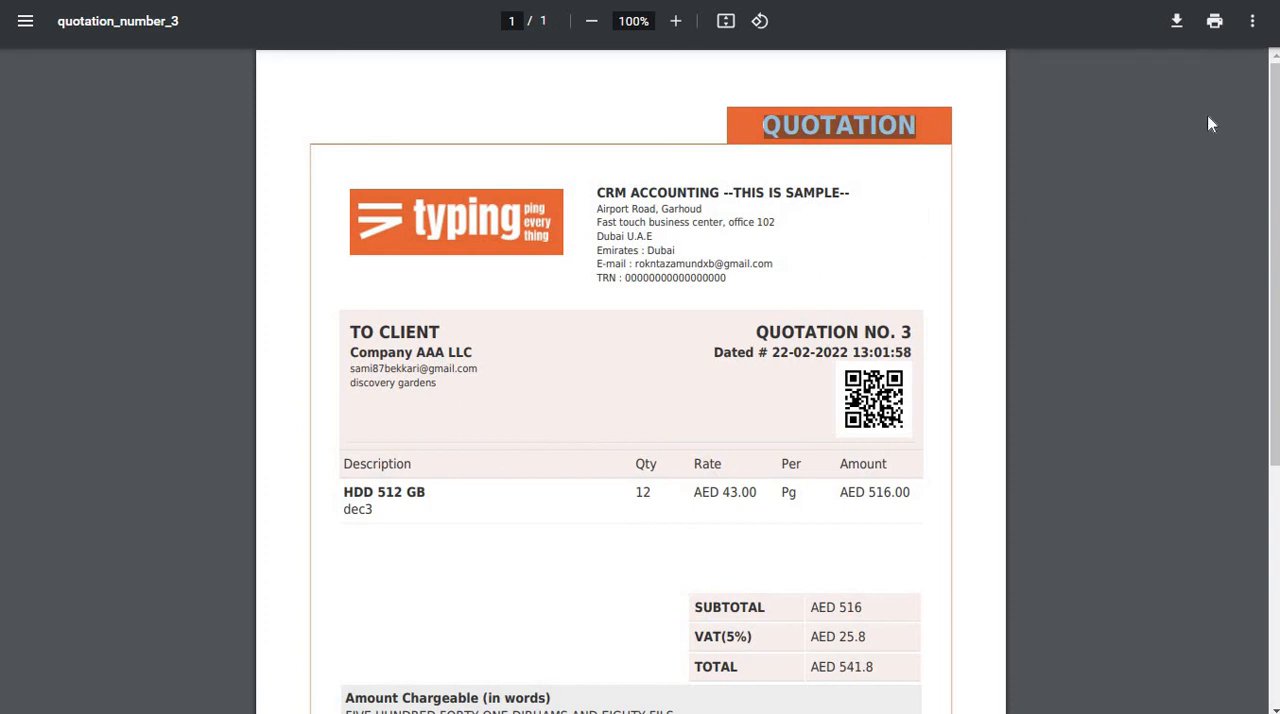
pyautogui.click(1252, 21)
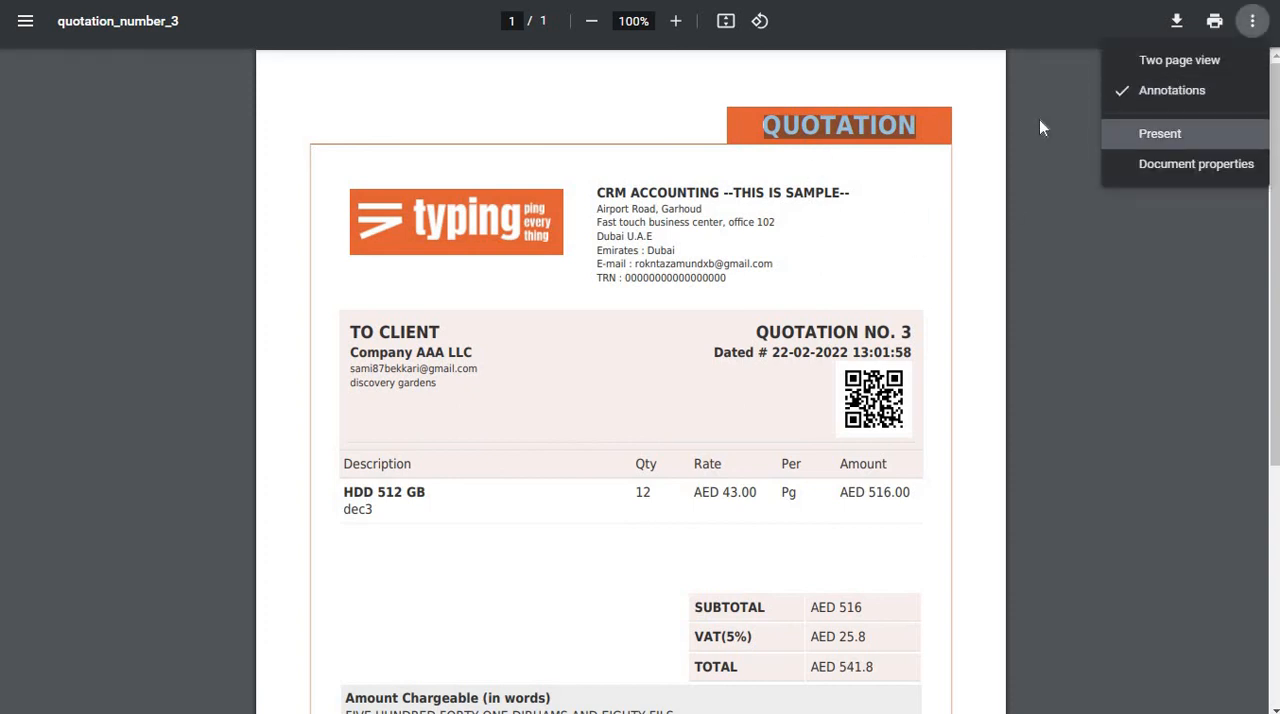
pyautogui.click(950, 182)
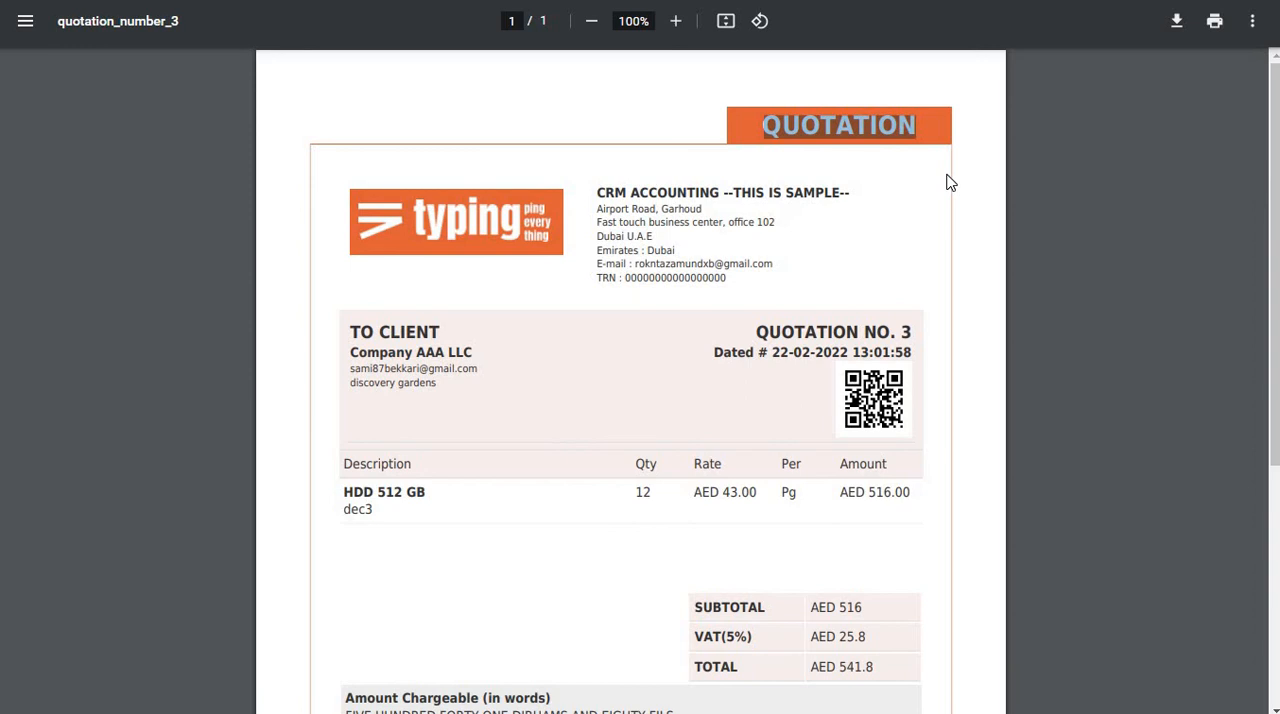
# Close the printable quotation and show the quotation's details page in full screen.
pyautogui.press('F11')
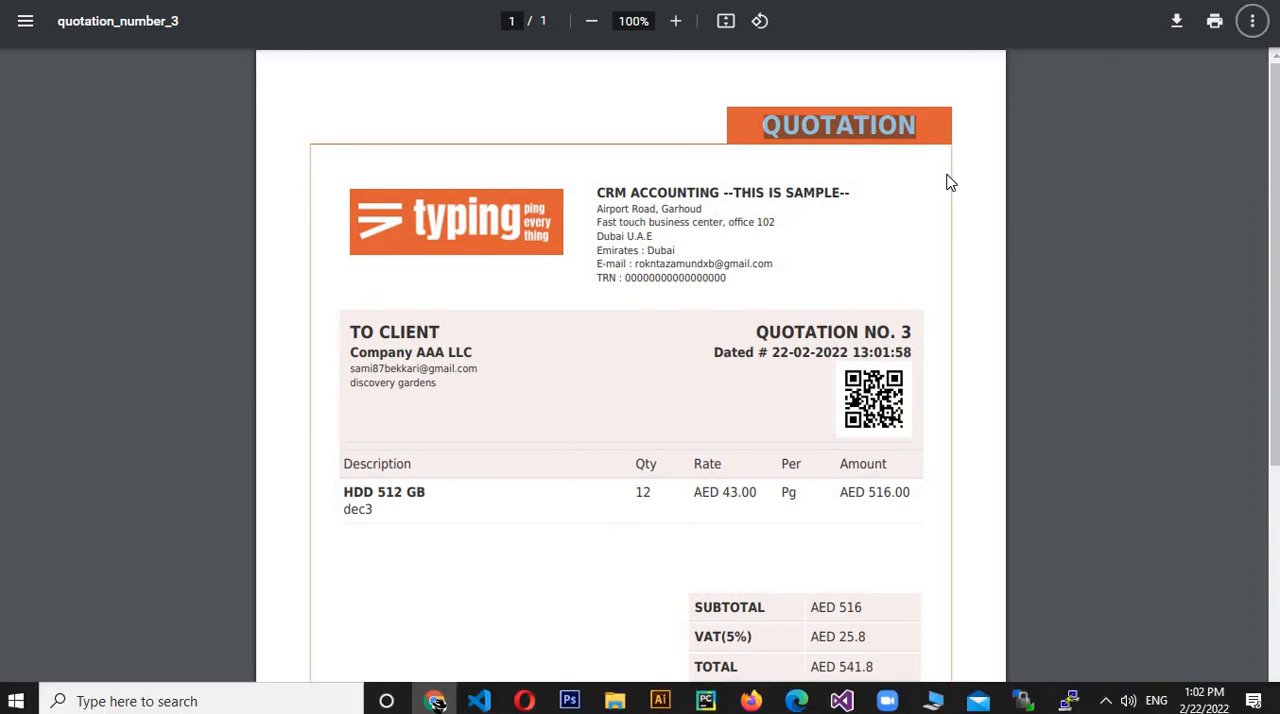
pyautogui.click(438, 10)
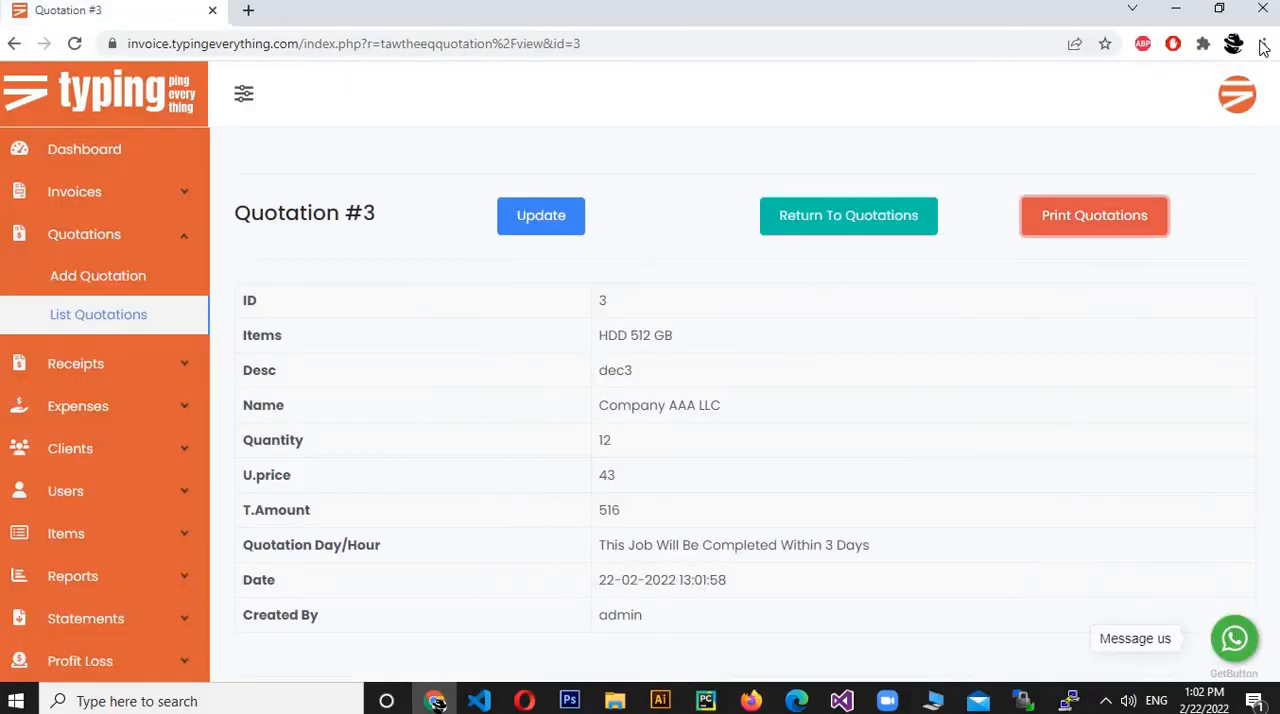
pyautogui.click(1264, 43)
pyautogui.press('F11')
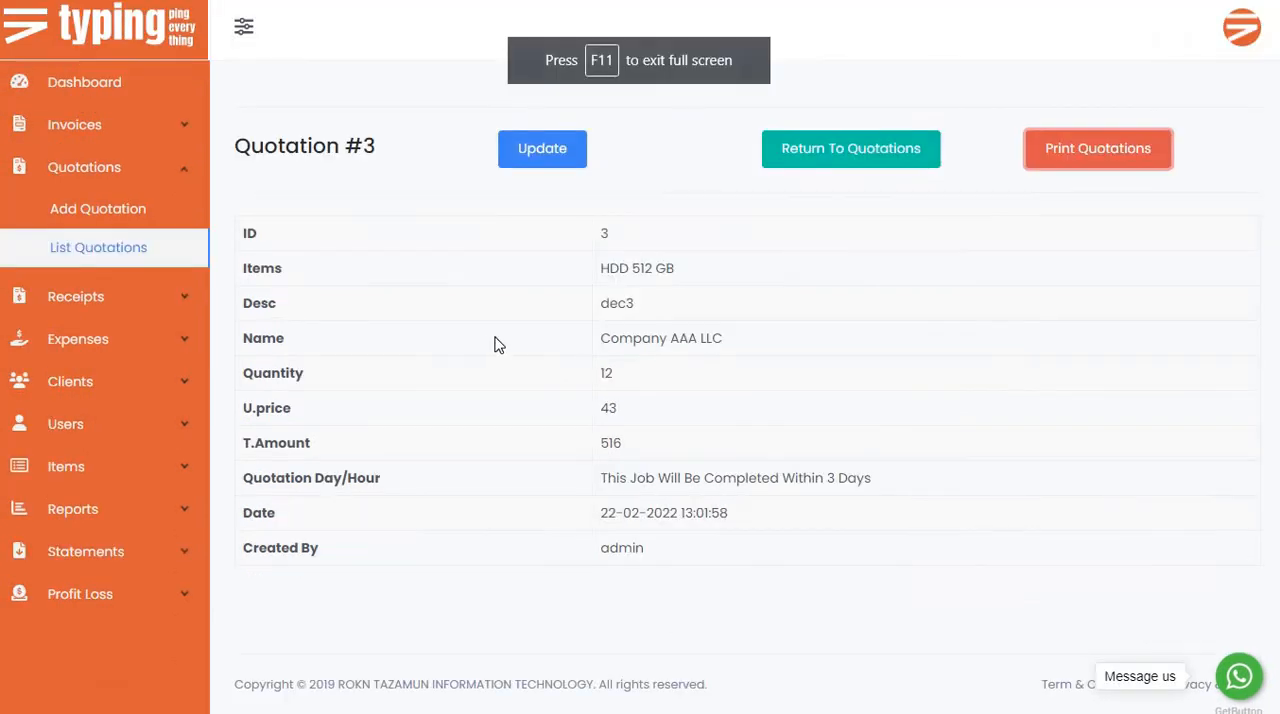
# Open the form for adding an expense and review its Expense Status and Expense Source options, keeping confirmed and Company Funds.
pyautogui.click(143, 302)
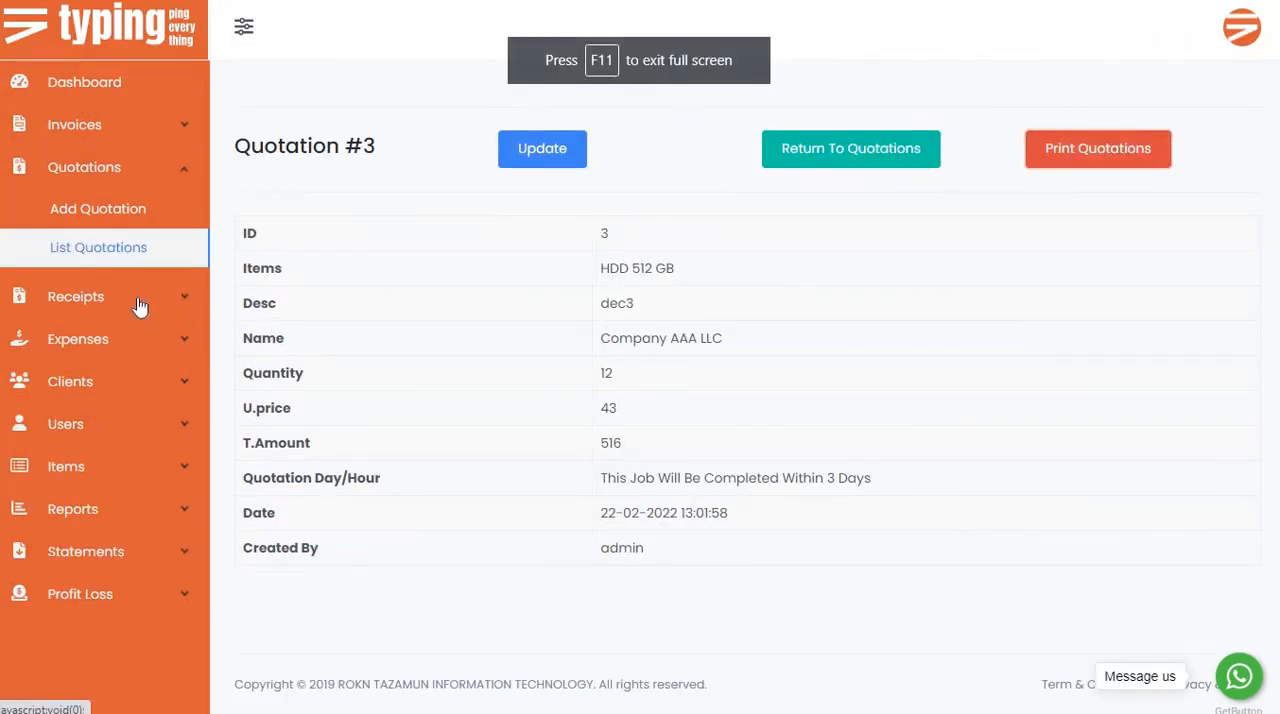
pyautogui.click(125, 342)
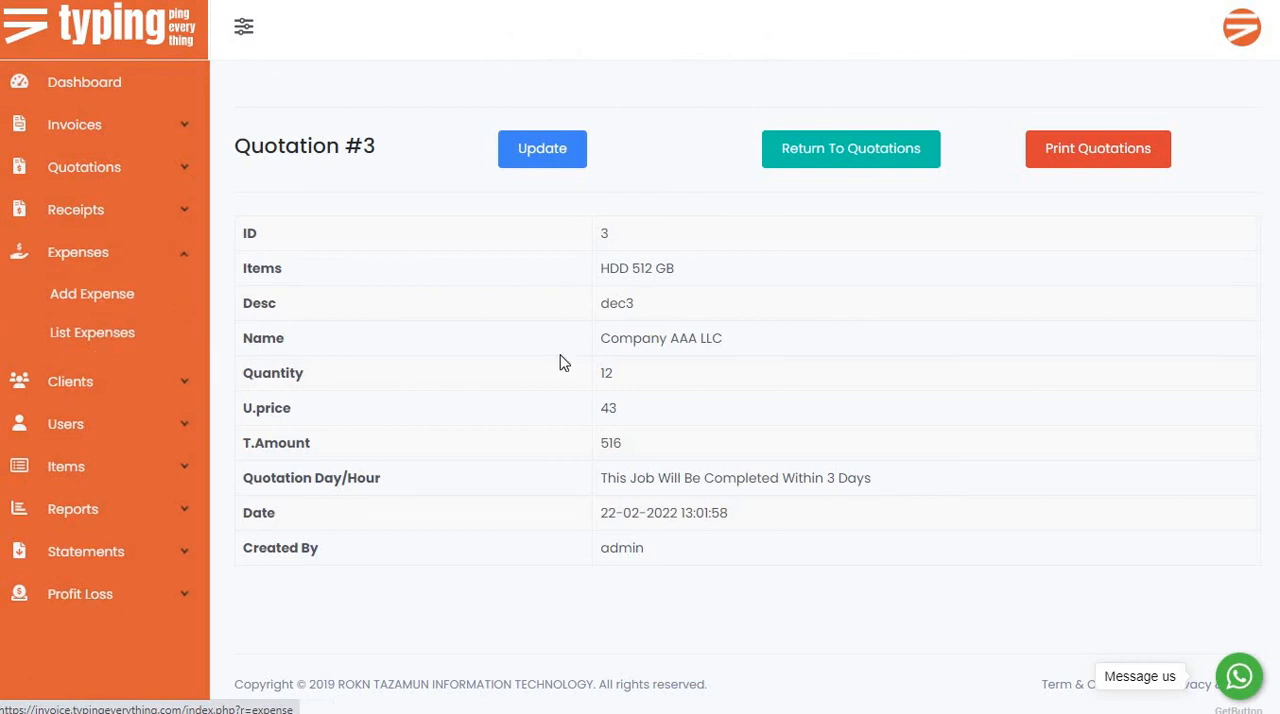
pyautogui.click(150, 340)
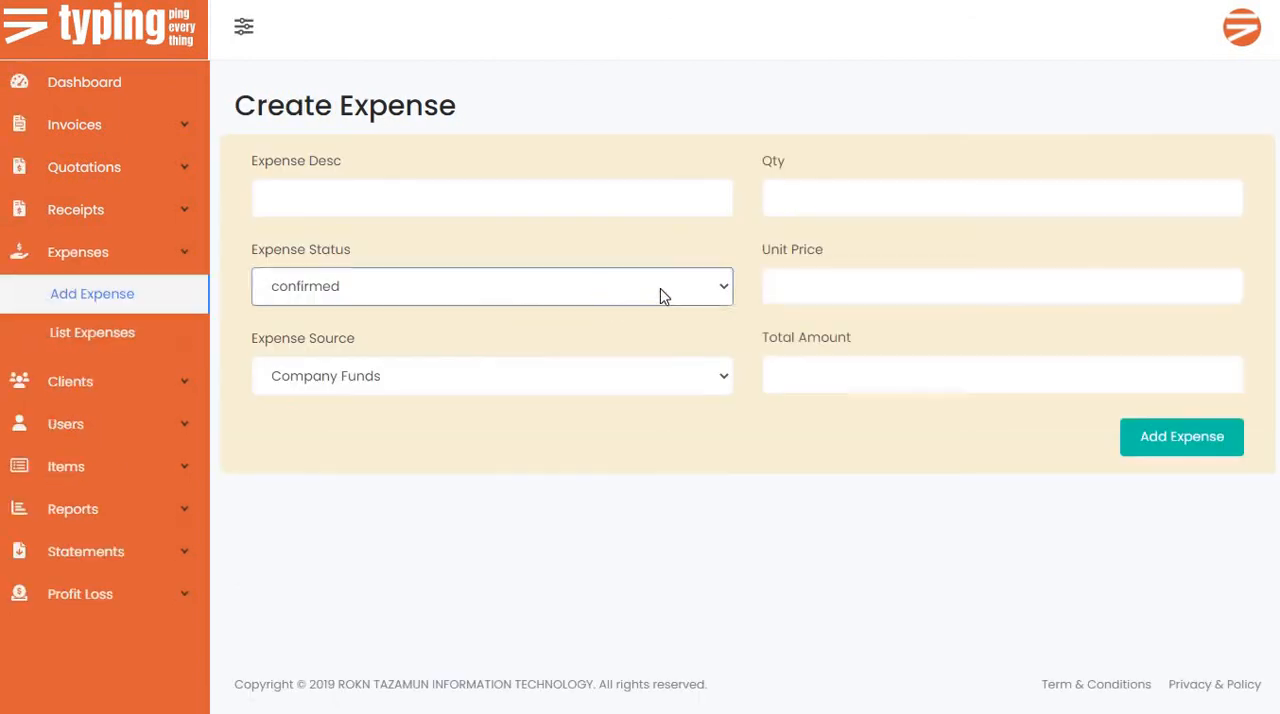
pyautogui.click(525, 296)
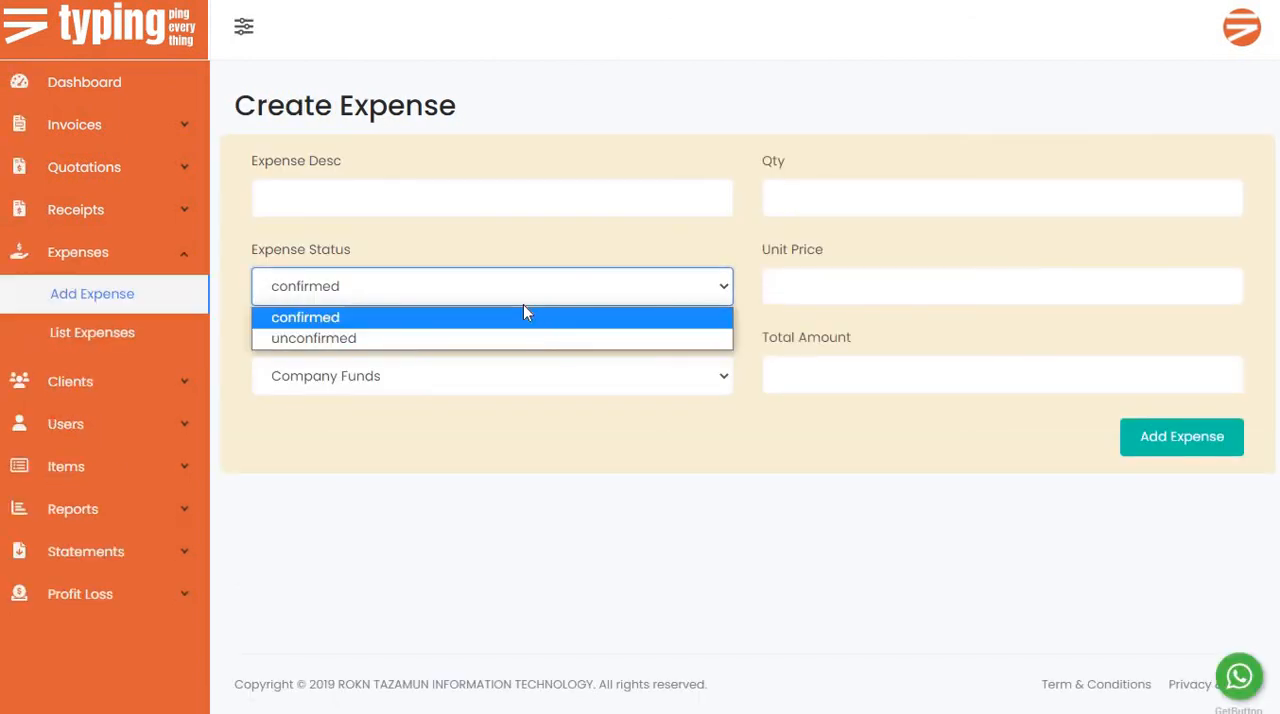
pyautogui.click(452, 317)
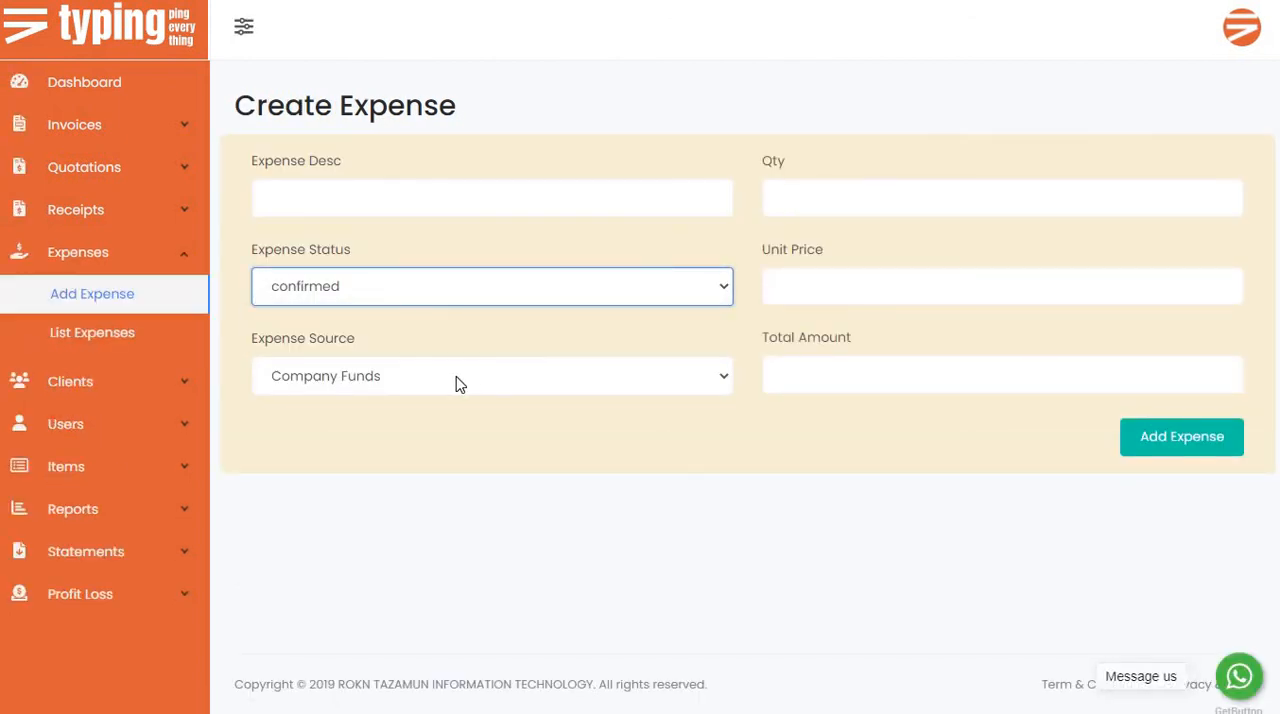
pyautogui.click(450, 381)
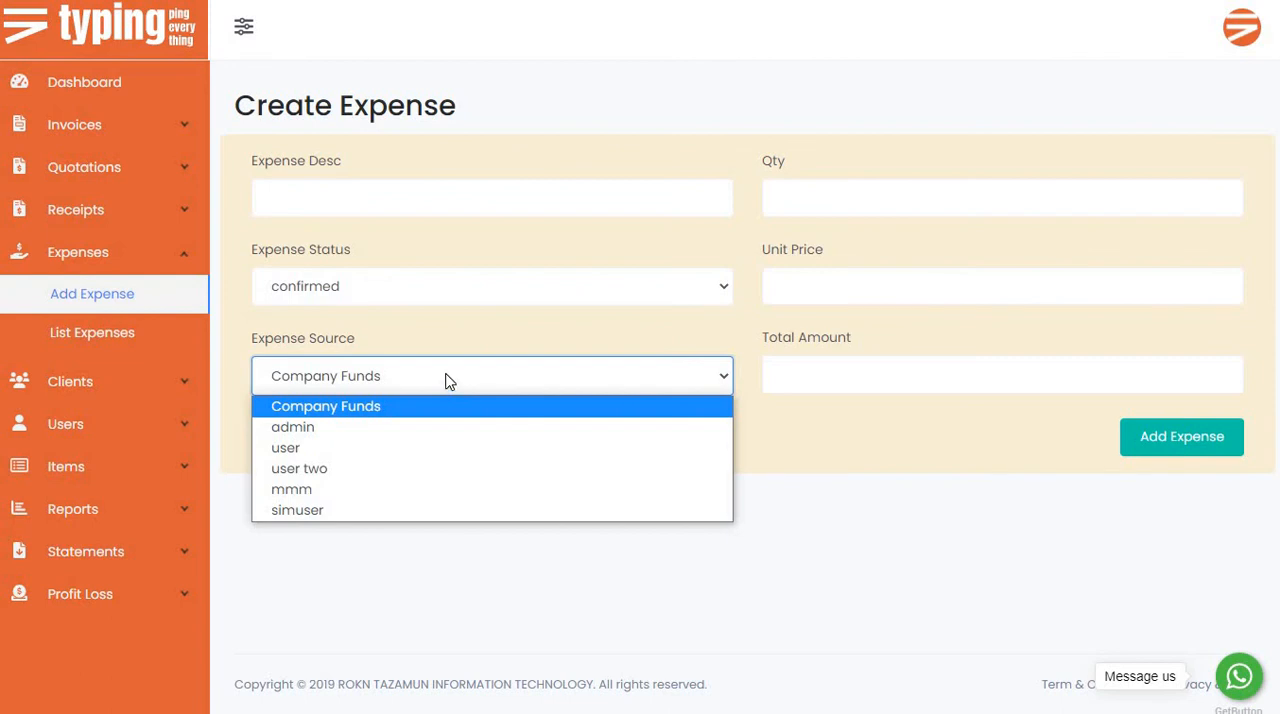
pyautogui.click(448, 380)
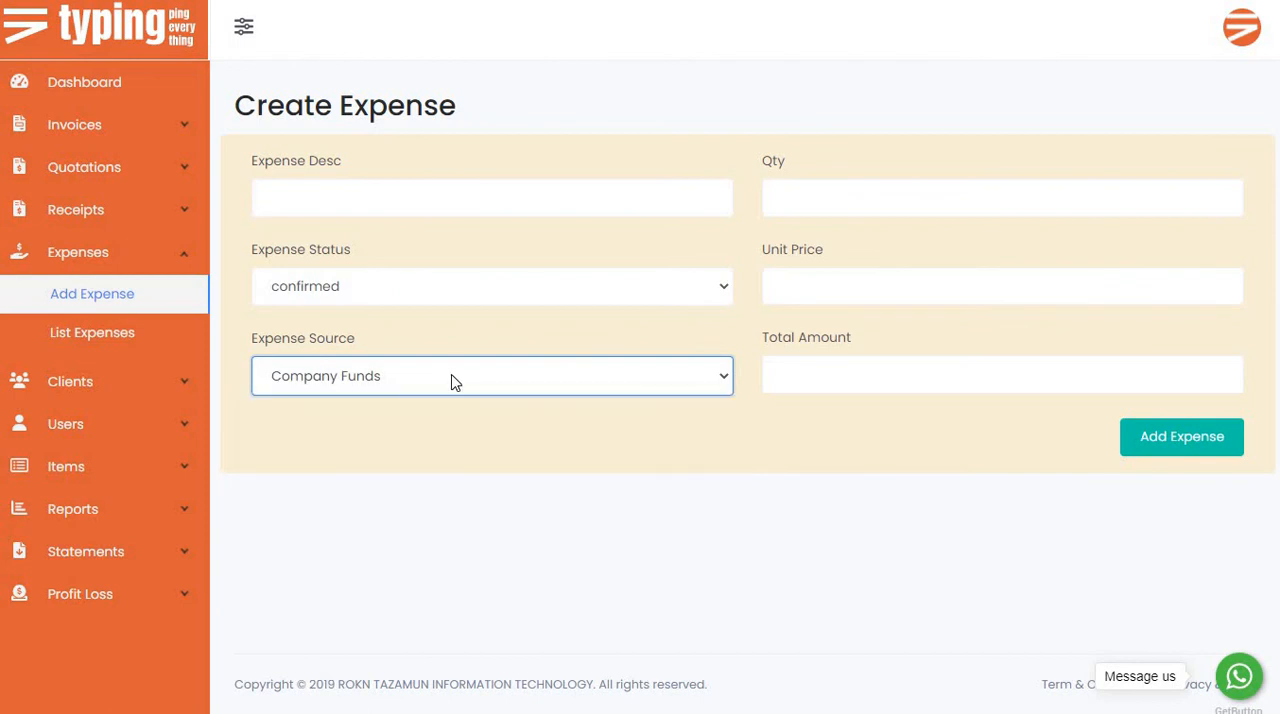
# Open the form for adding a user and review the available role_type and assigned_to_username options.
pyautogui.click(112, 434)
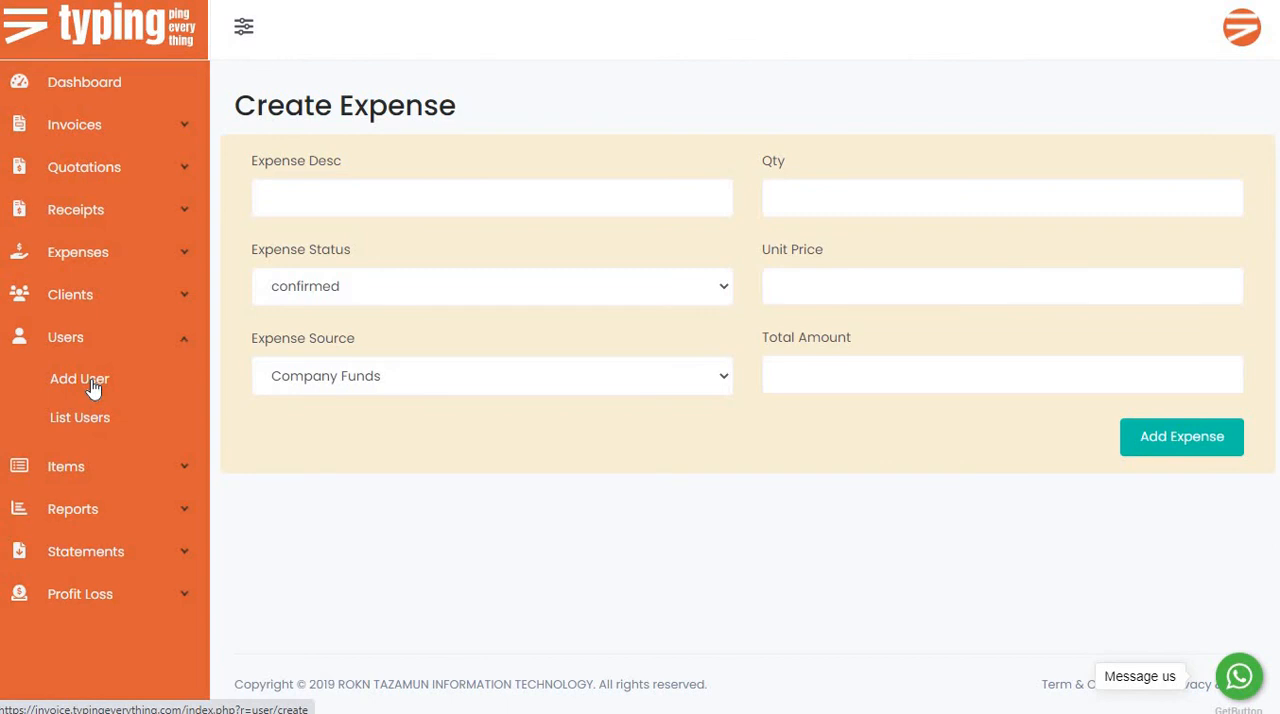
pyautogui.click(97, 393)
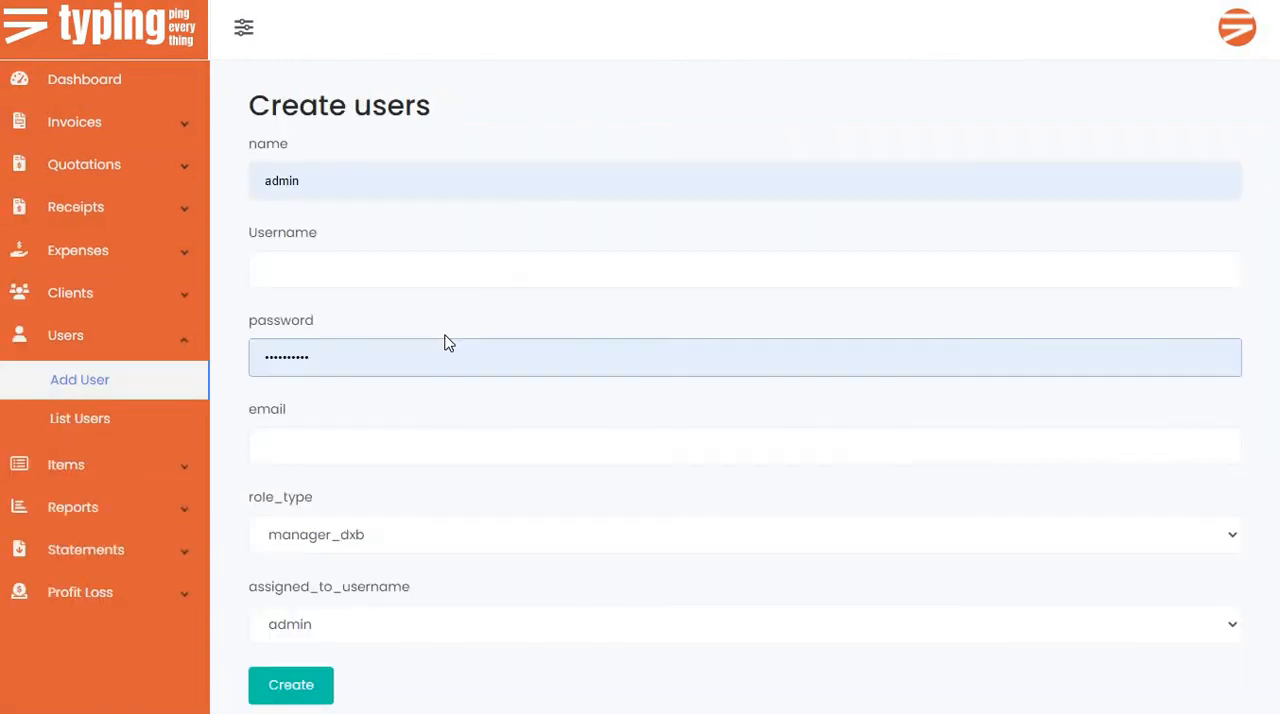
pyautogui.scroll(-1, 380, 437)
pyautogui.click(378, 447)
pyautogui.click(378, 455)
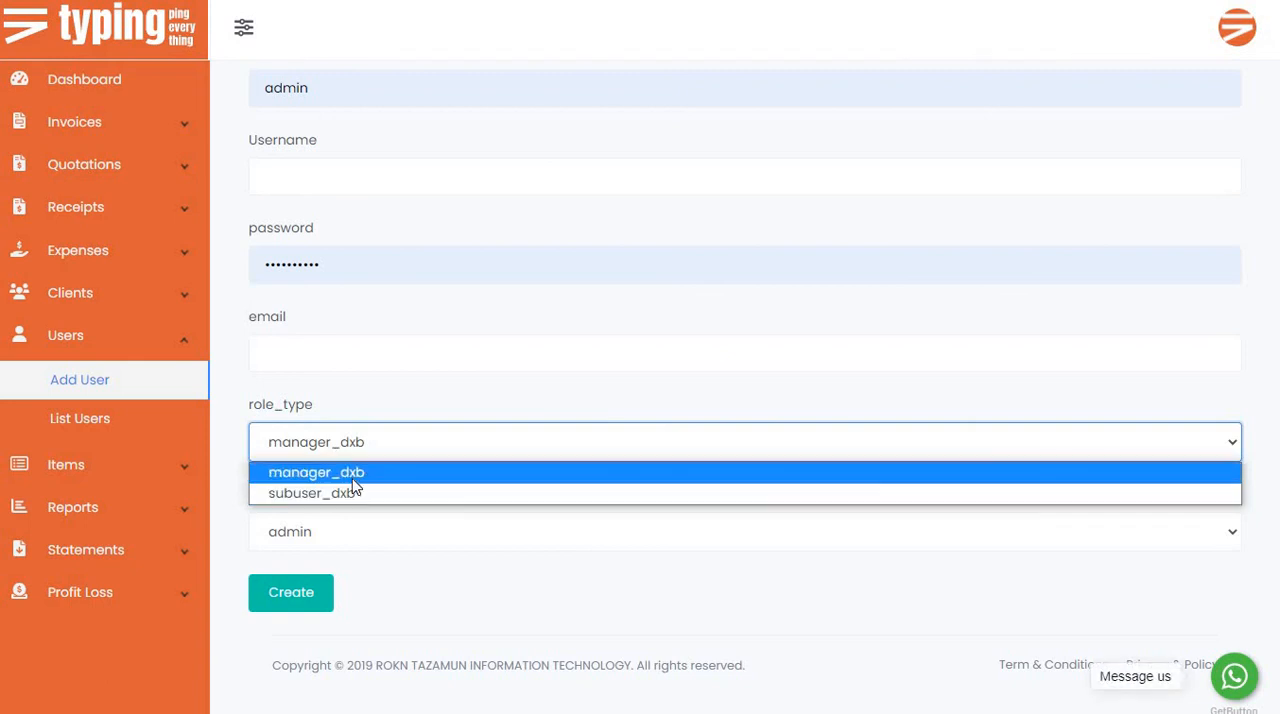
pyautogui.click(345, 545)
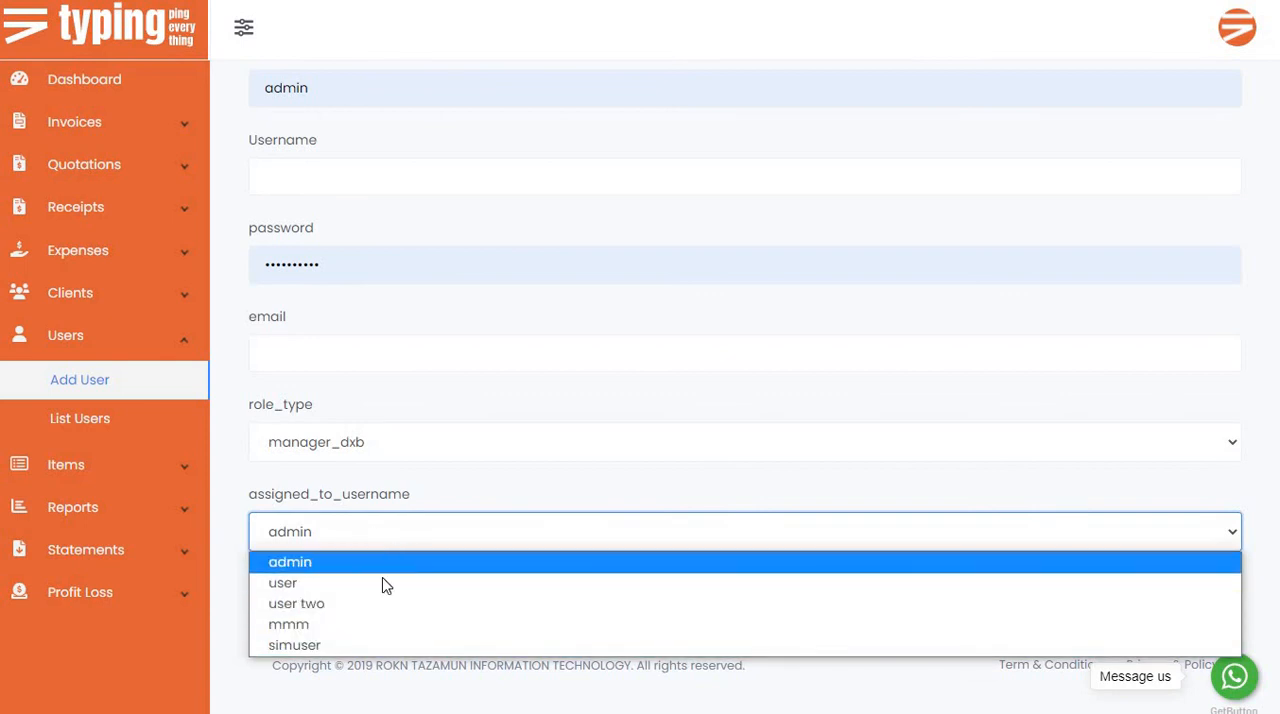
pyautogui.click(475, 505)
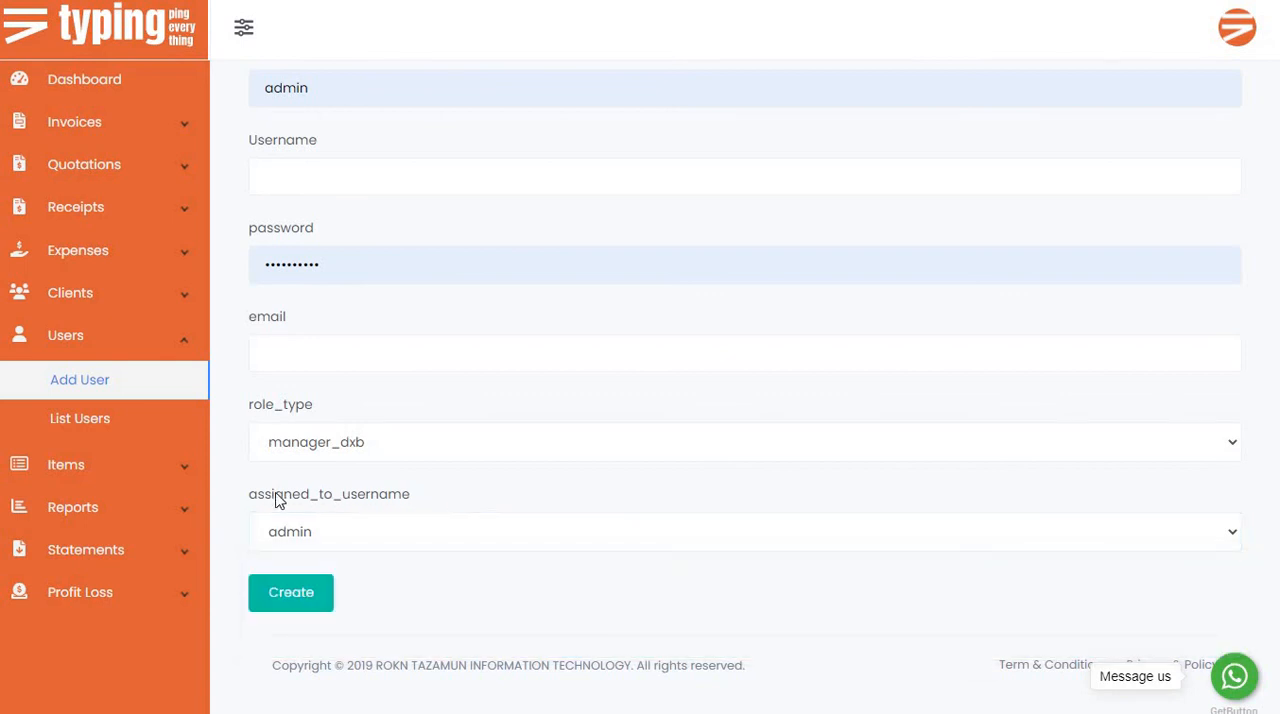
# Open the General Report and examine its combination chart and the overall paid, unpaid, invoice and client figures.
pyautogui.click(103, 478)
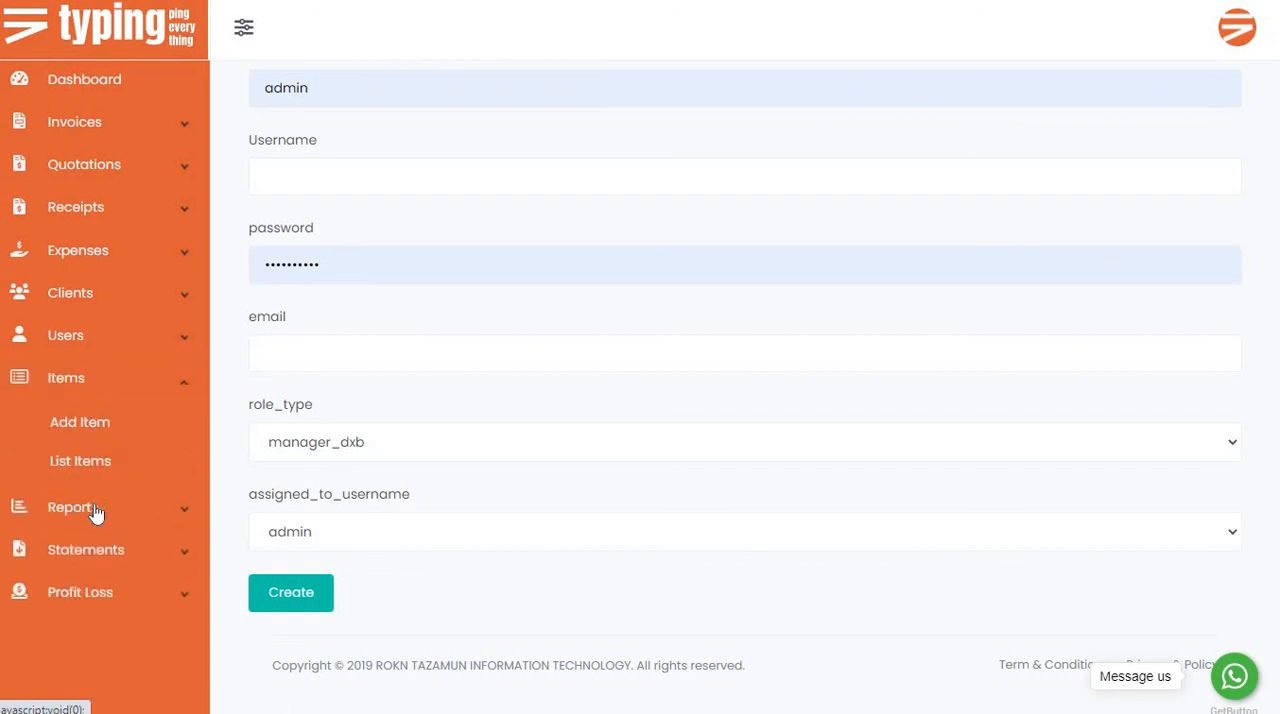
pyautogui.click(96, 511)
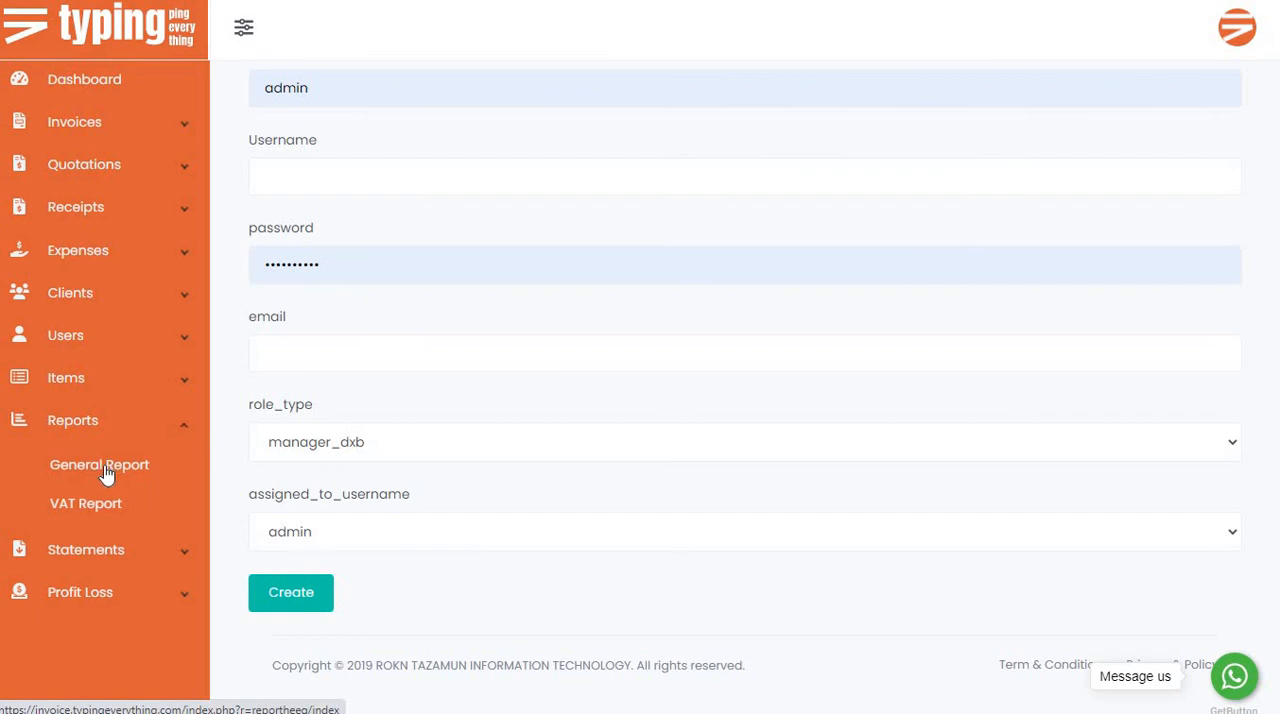
pyautogui.click(105, 468)
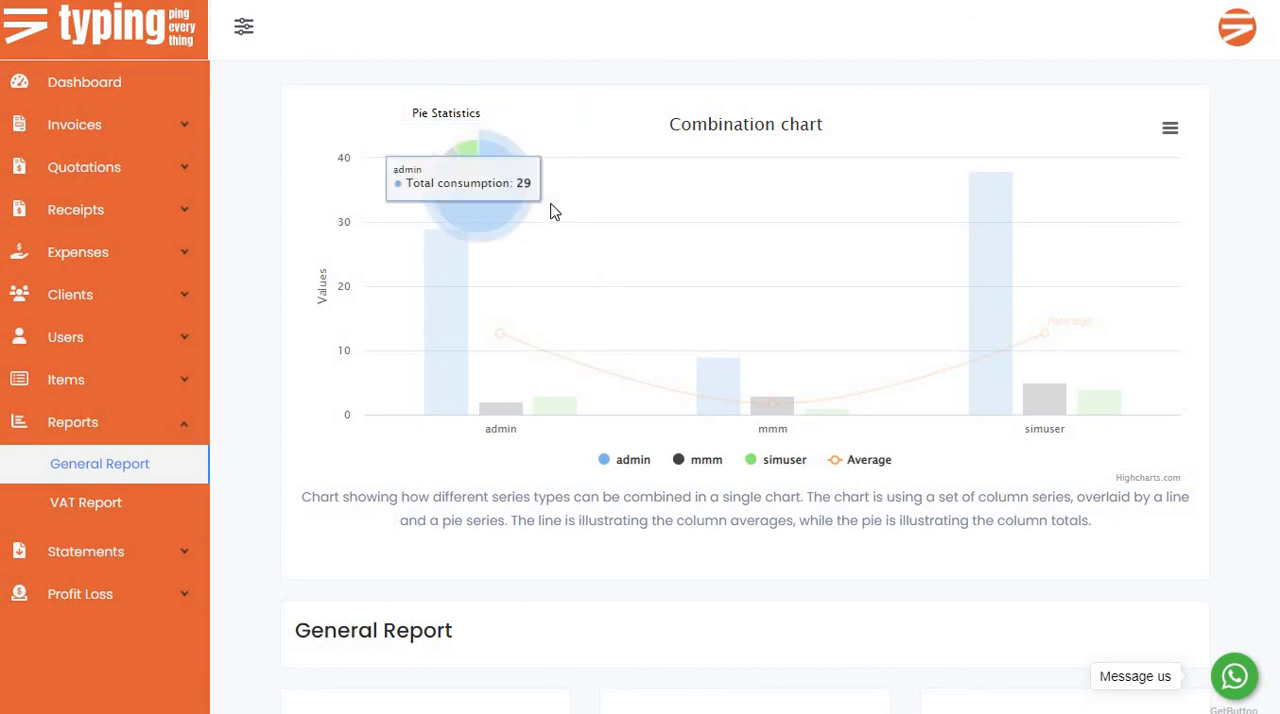
pyautogui.scroll(-1, 594, 391)
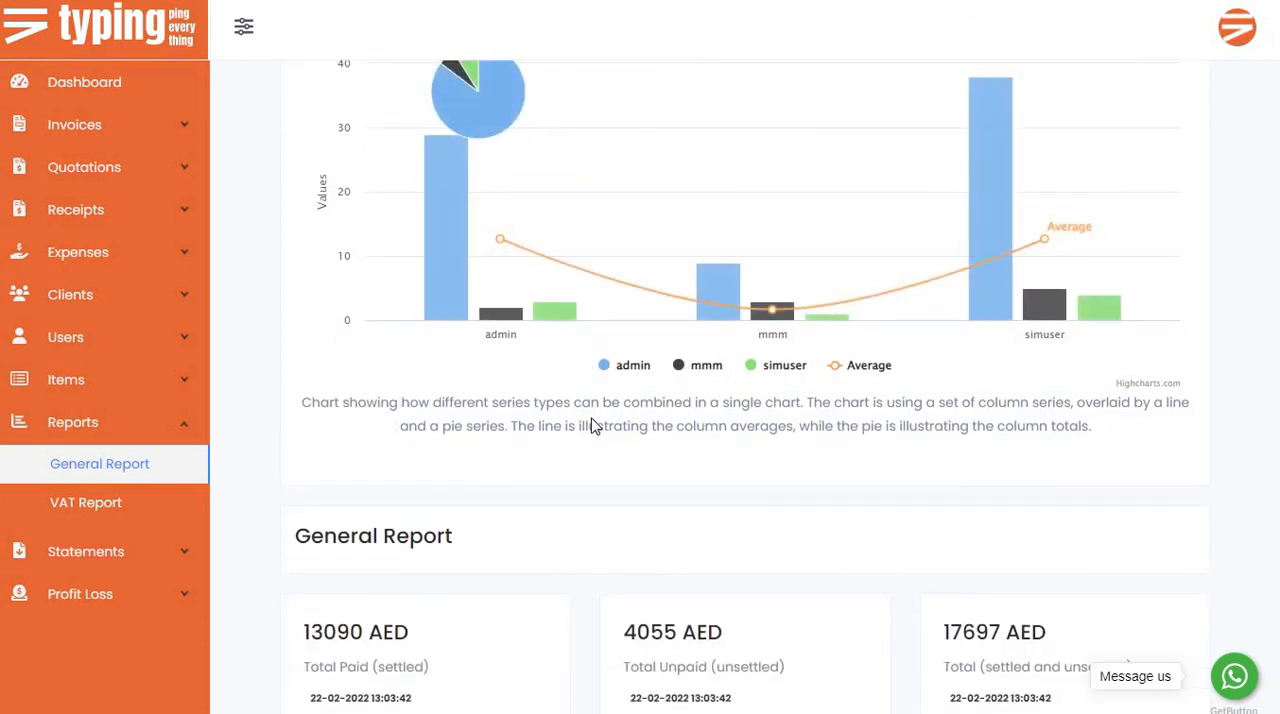
pyautogui.scroll(-5, 592, 425)
pyautogui.scroll(1, 394, 374)
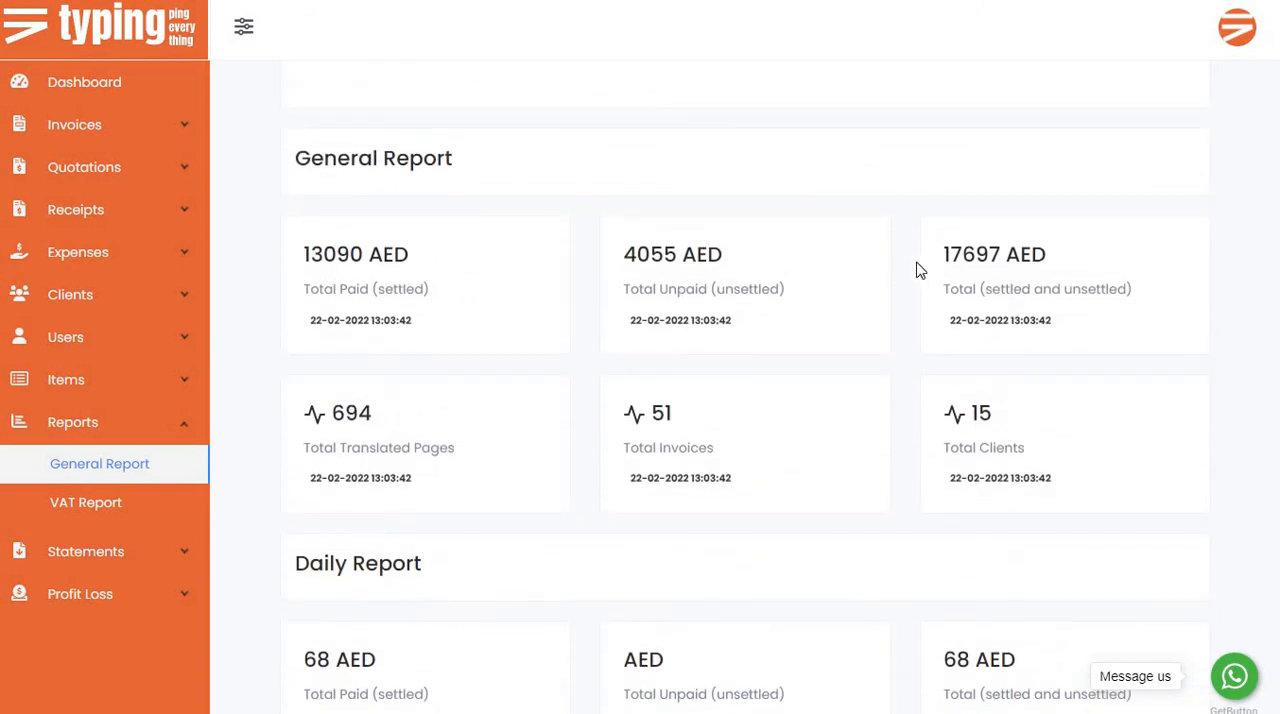
pyautogui.scroll(-1, 470, 330)
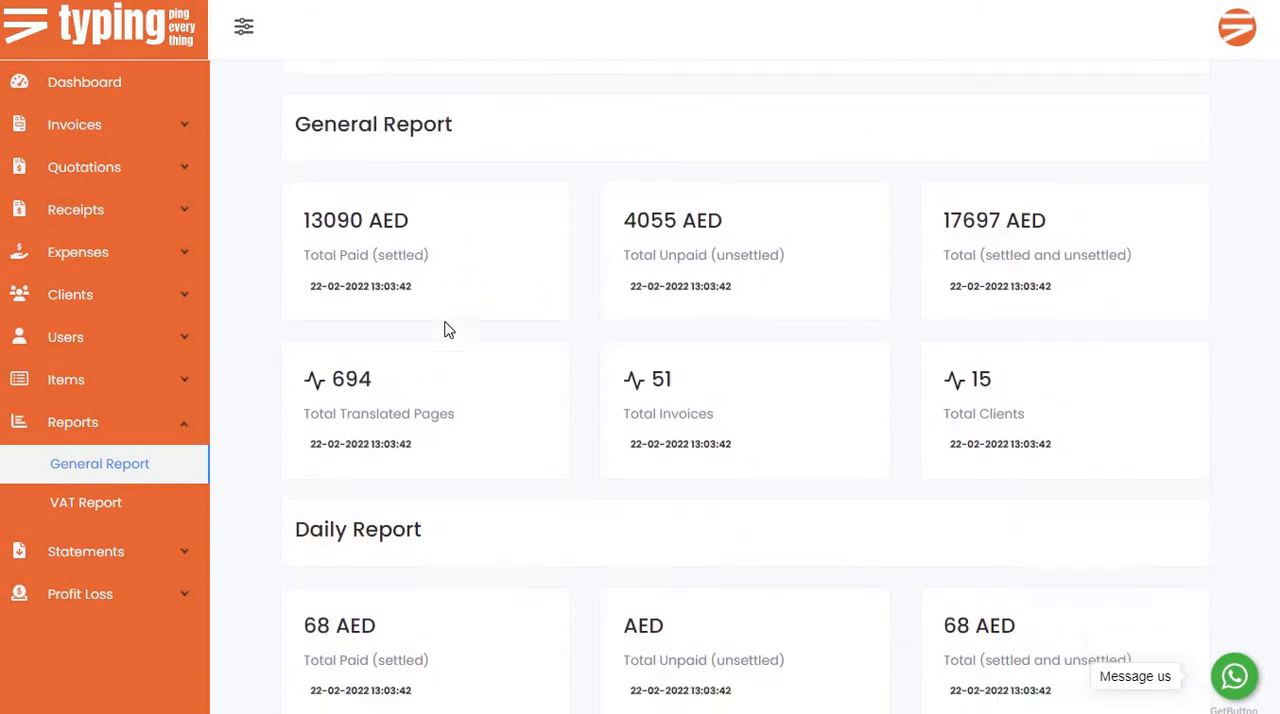
pyautogui.scroll(2, 330, 355)
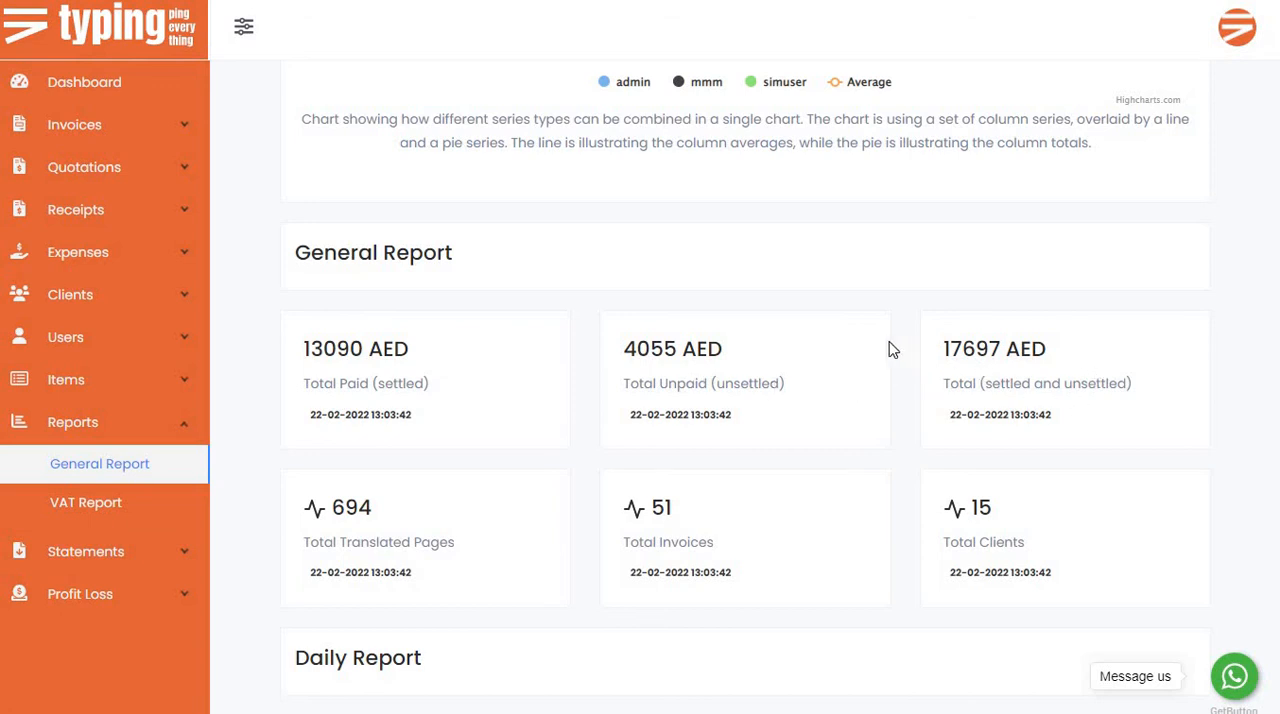
# Examine the Daily Report section's settled and unsettled amounts on the General Report page.
pyautogui.scroll(-2, 368, 348)
pyautogui.scroll(-2, 358, 346)
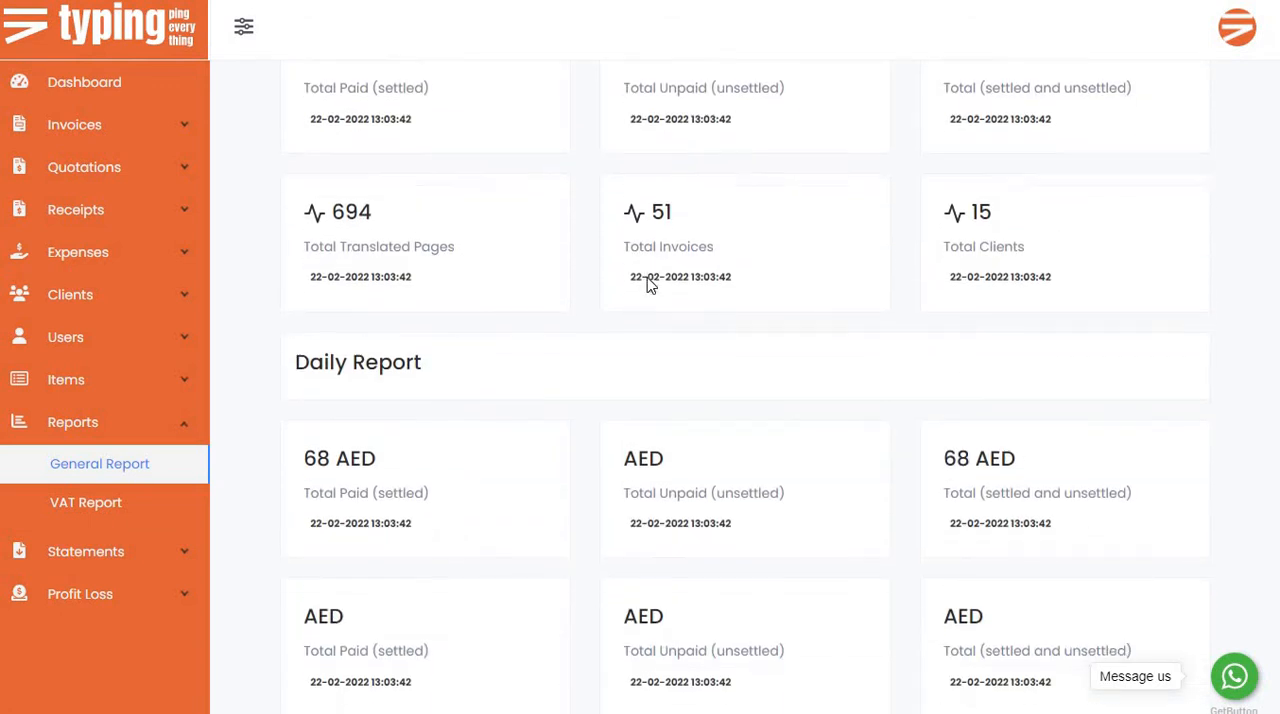
pyautogui.scroll(-1, 486, 258)
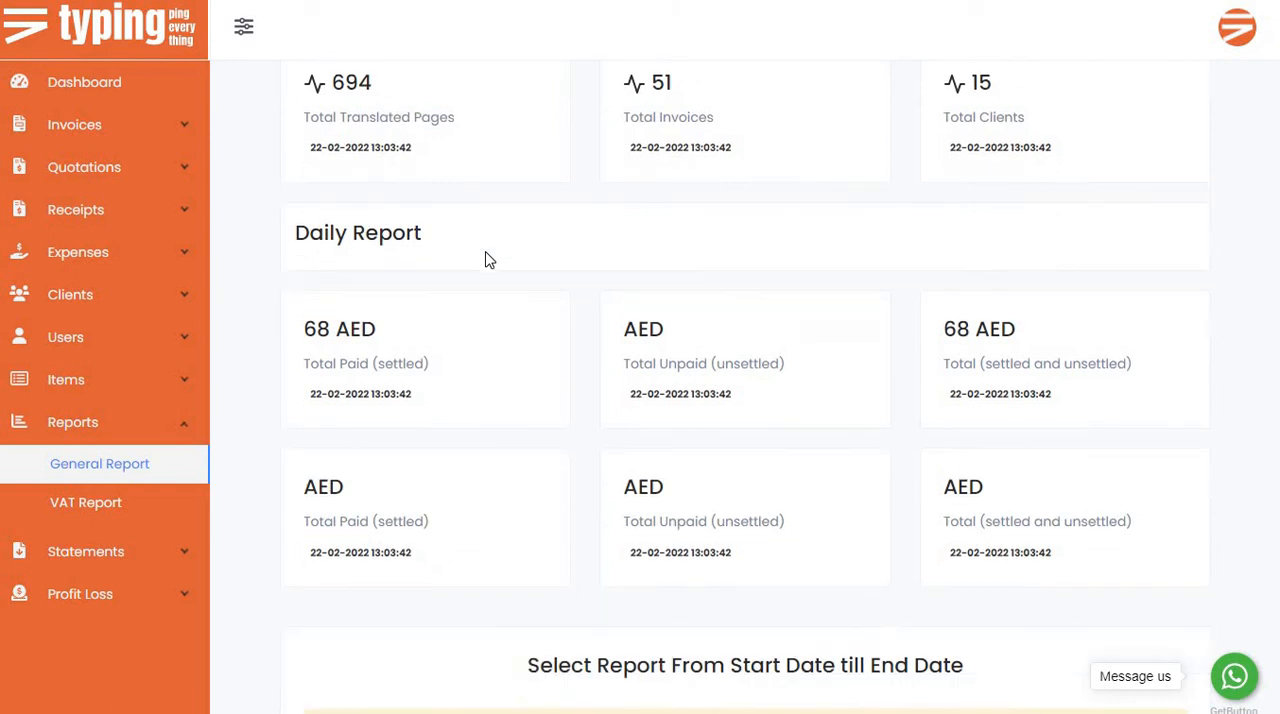
pyautogui.scroll(1, 663, 157)
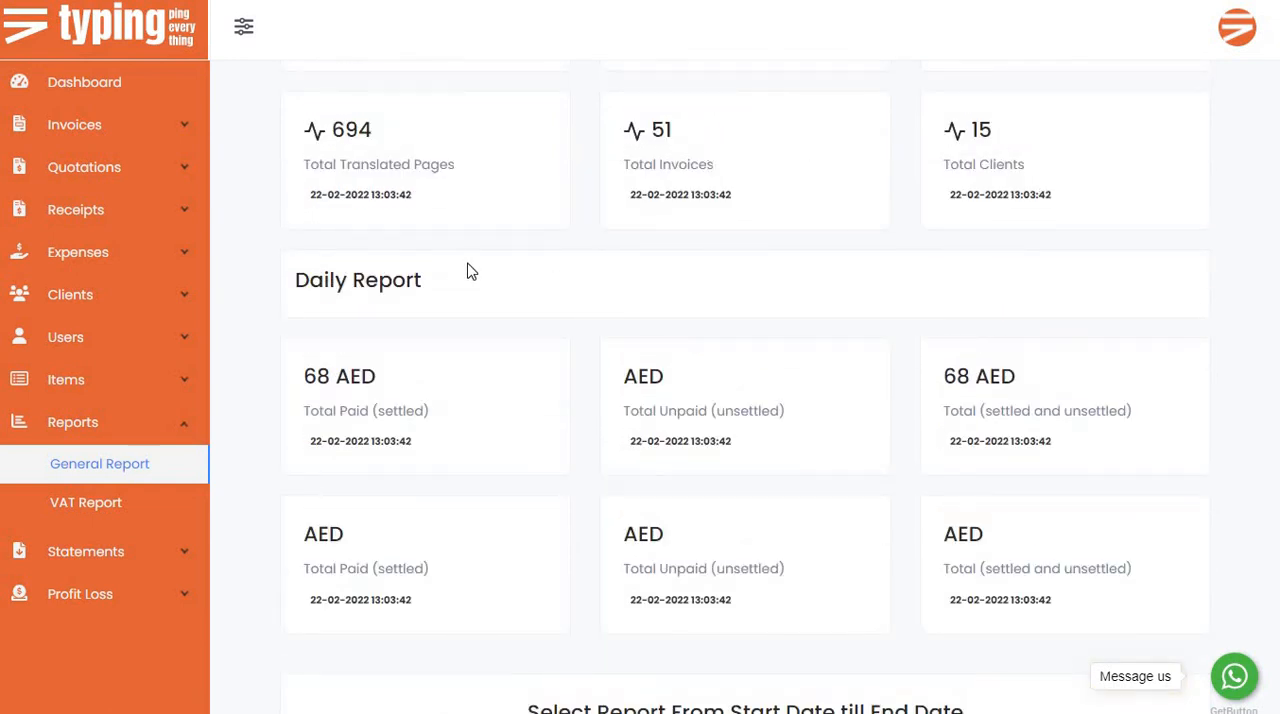
pyautogui.scroll(-2, 470, 271)
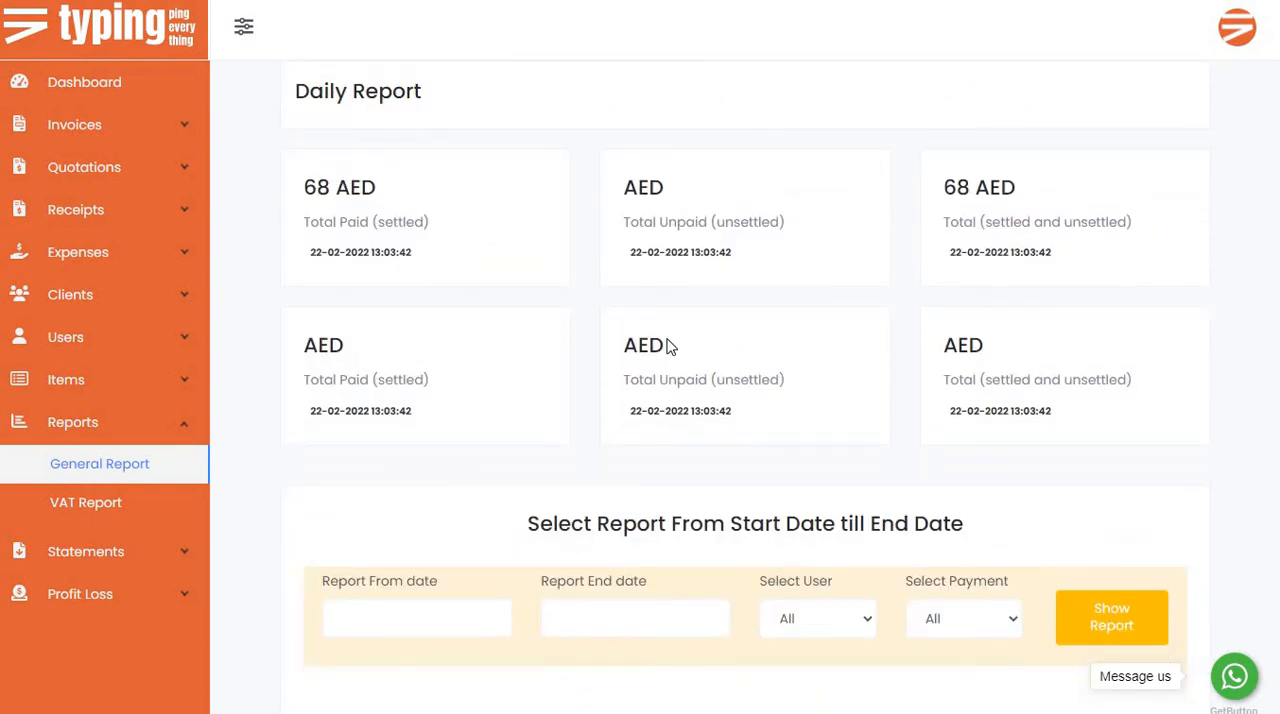
# Set the report period to run from 01-02-2022 to 22-02-2022.
pyautogui.scroll(-3, 666, 334)
pyautogui.scroll(-1, 409, 334)
pyautogui.scroll(1, 409, 334)
pyautogui.click(409, 334)
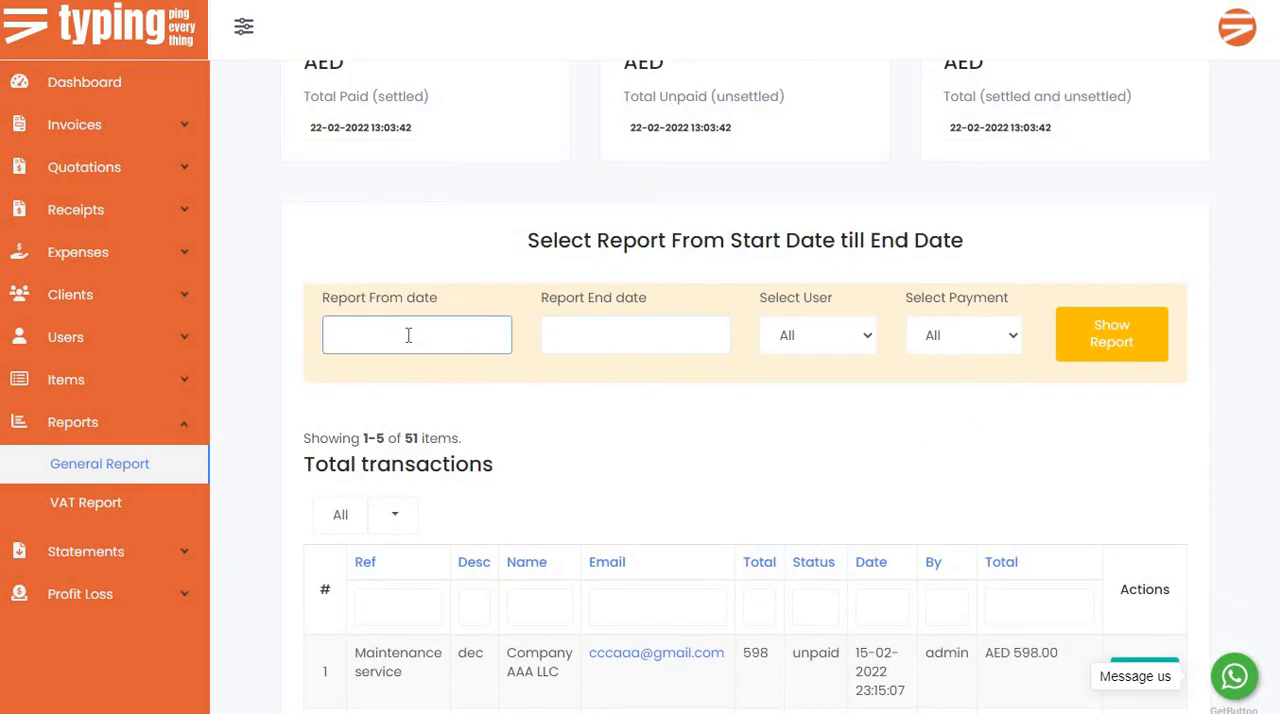
pyautogui.click(547, 403)
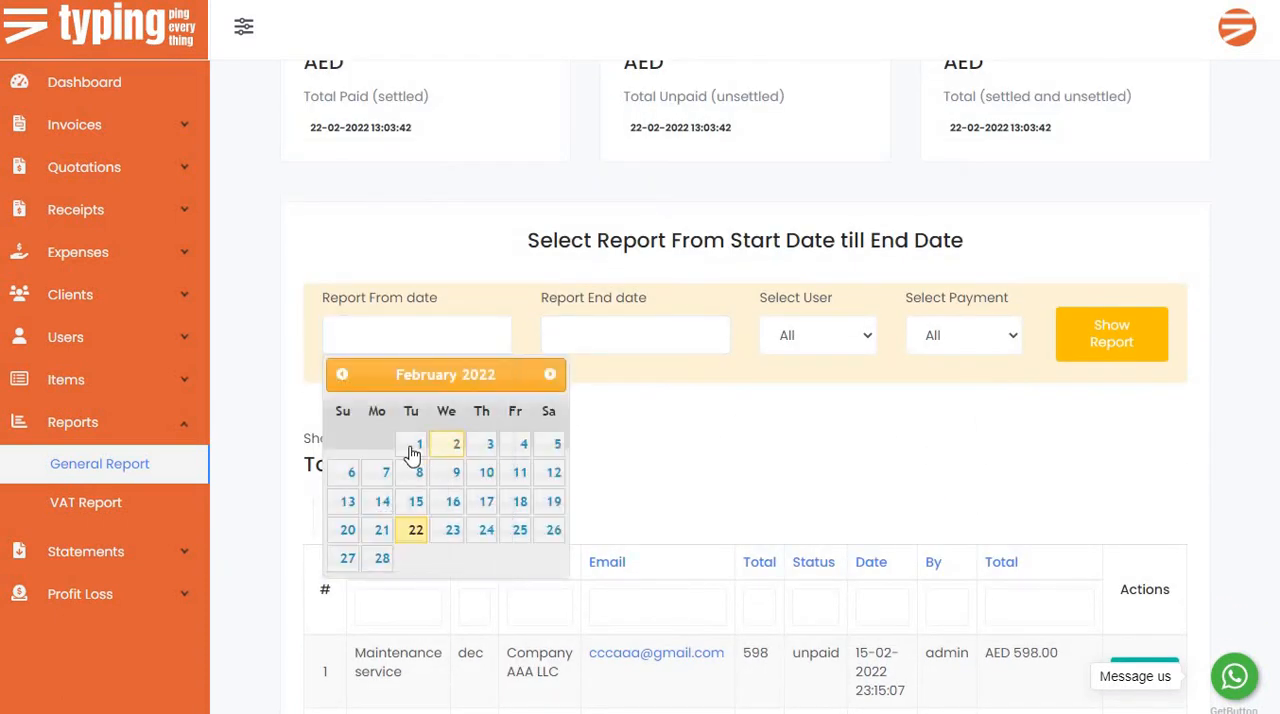
pyautogui.click(619, 343)
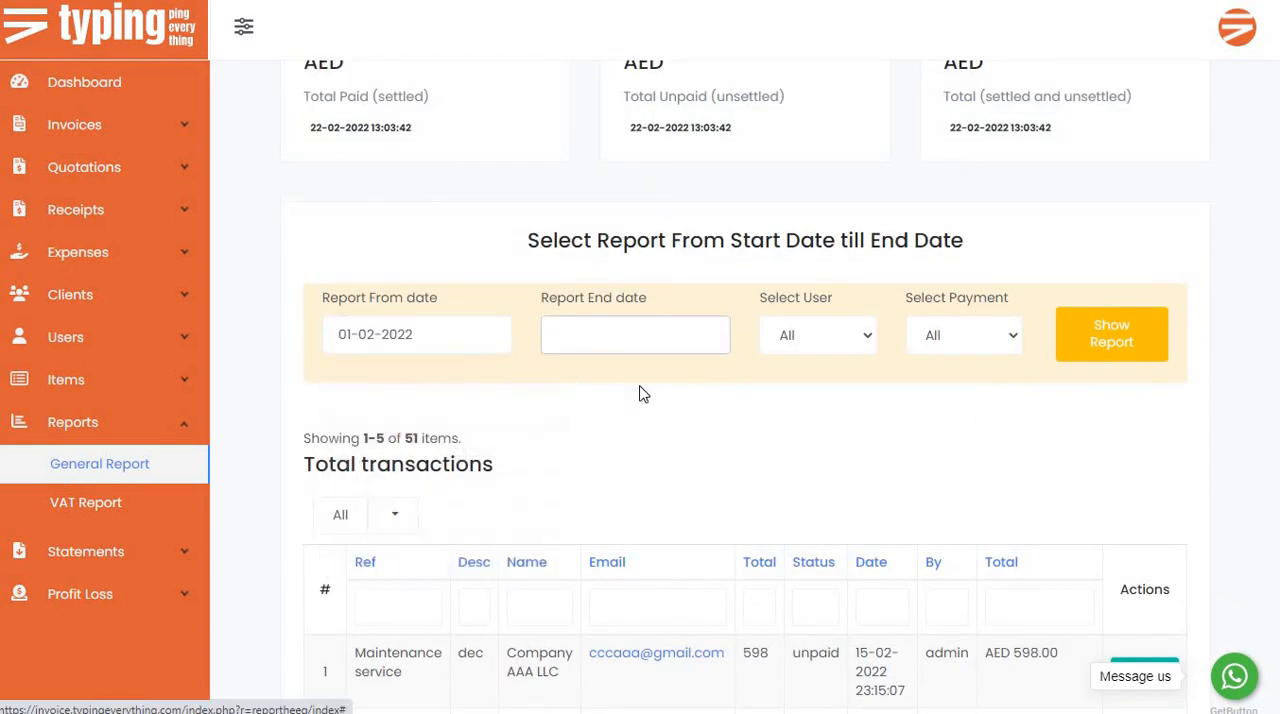
pyautogui.click(757, 409)
pyautogui.click(634, 530)
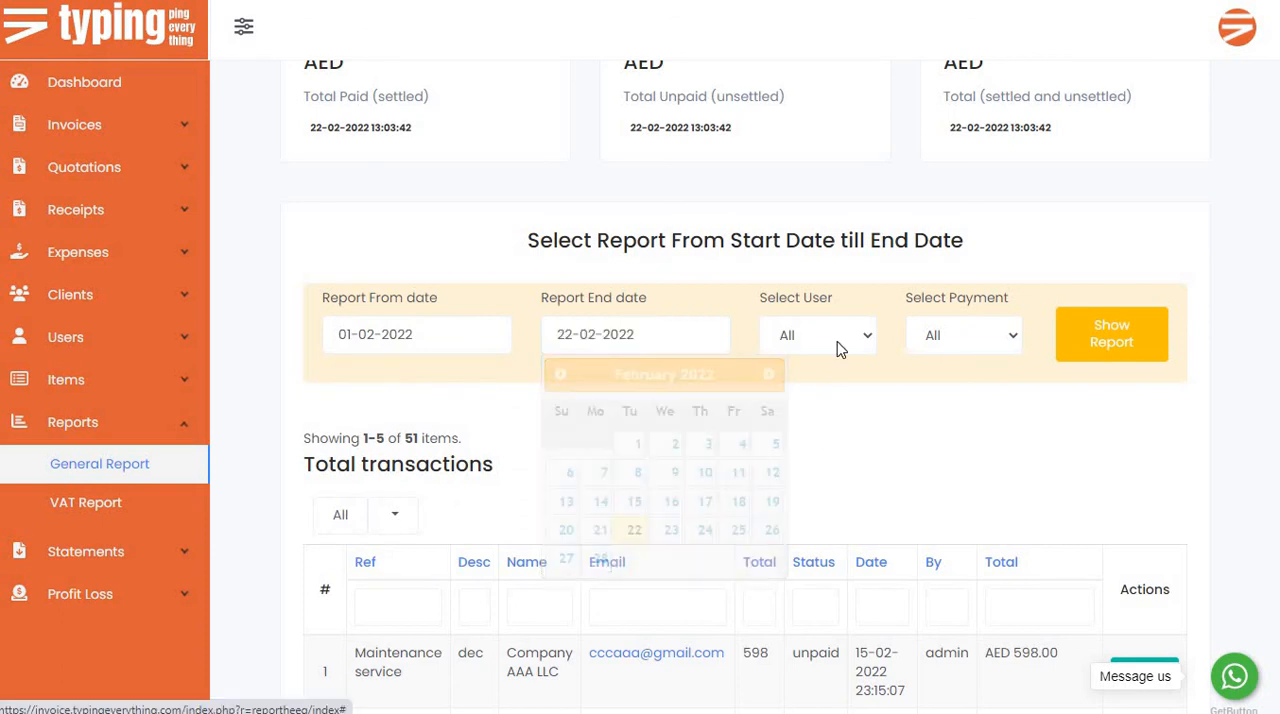
# Review the user and payment filters, keep both set to All, and generate the report for the chosen period.
pyautogui.click(851, 337)
pyautogui.click(974, 337)
pyautogui.click(968, 336)
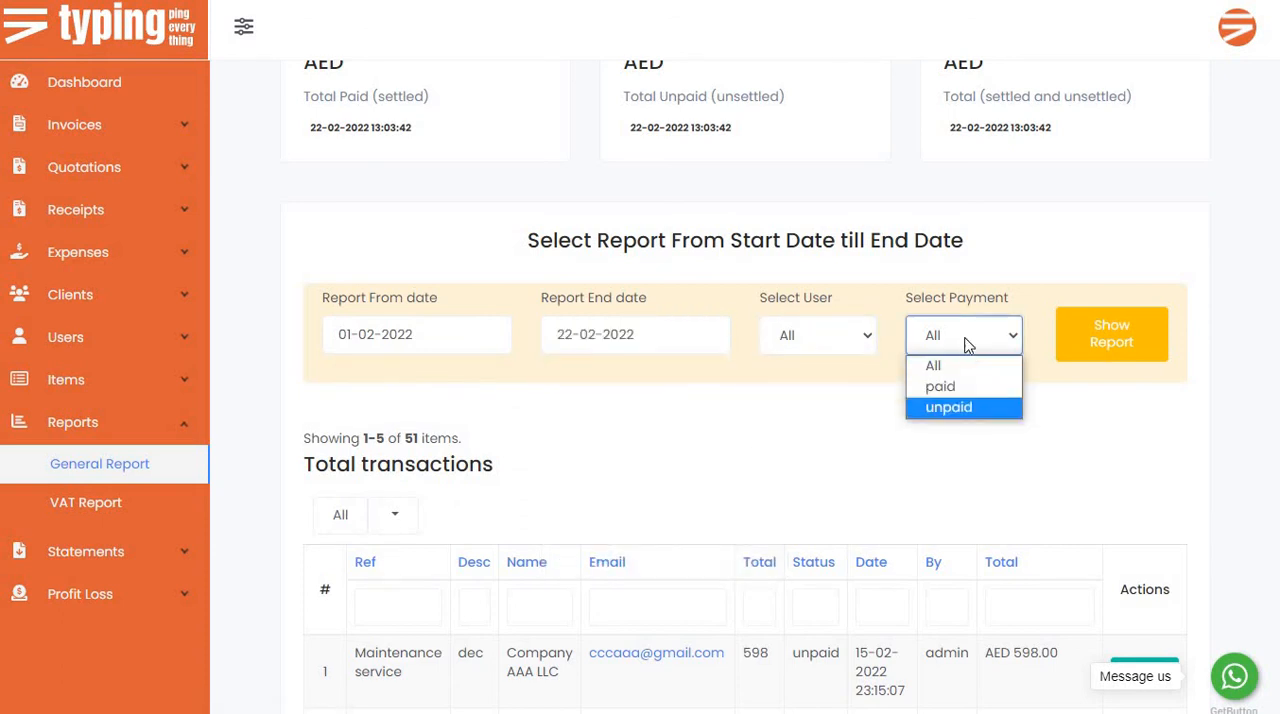
pyautogui.click(1000, 335)
pyautogui.click(1141, 337)
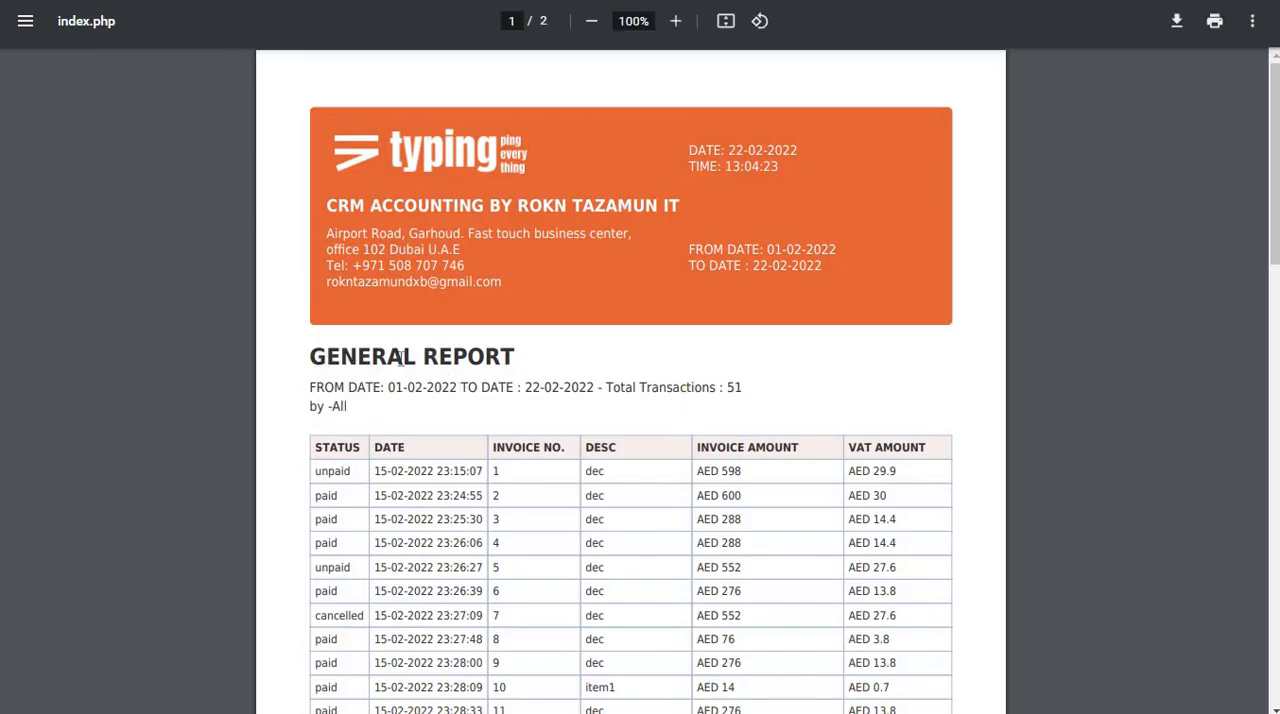
# Examine the generated GENERAL REPORT's heading, invoice rows and total invoice and VAT amounts, and leave full screen.
pyautogui.moveTo(401, 358); pyautogui.dragTo(486, 362)
pyautogui.click(316, 438)
pyautogui.scroll(-2, 350, 320)
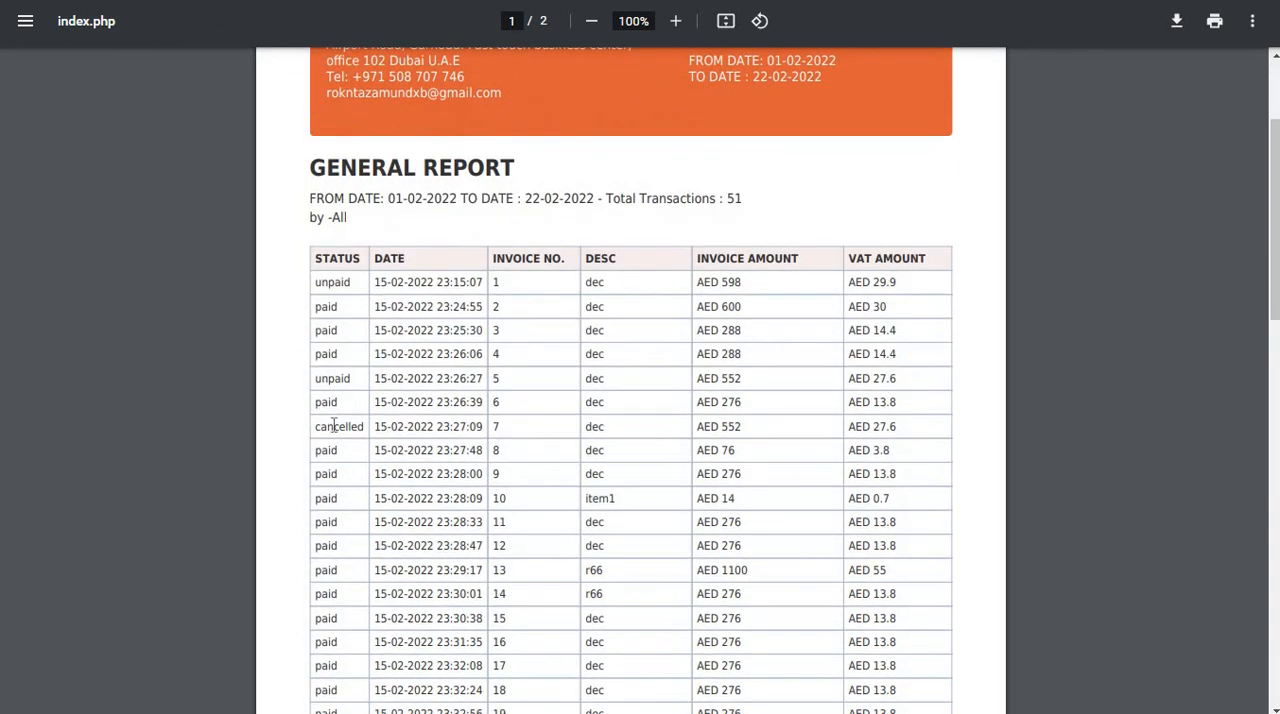
pyautogui.scroll(-10, 620, 432)
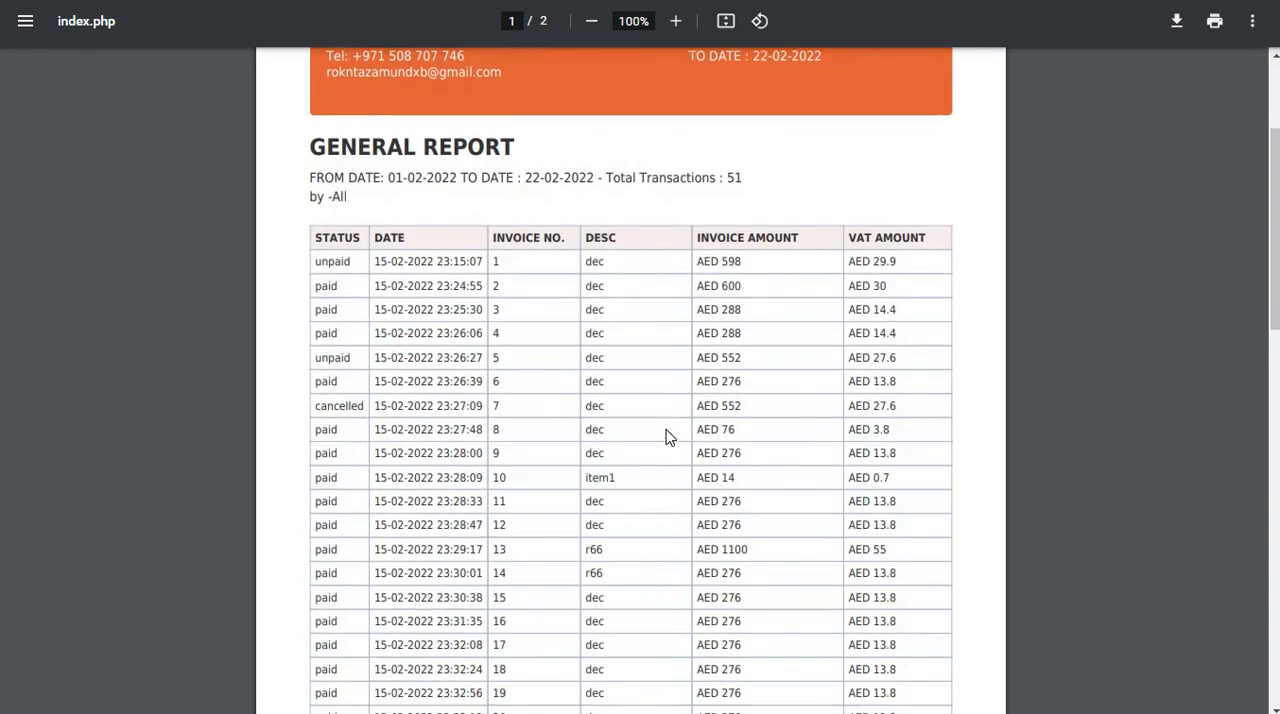
pyautogui.scroll(-3, 783, 497)
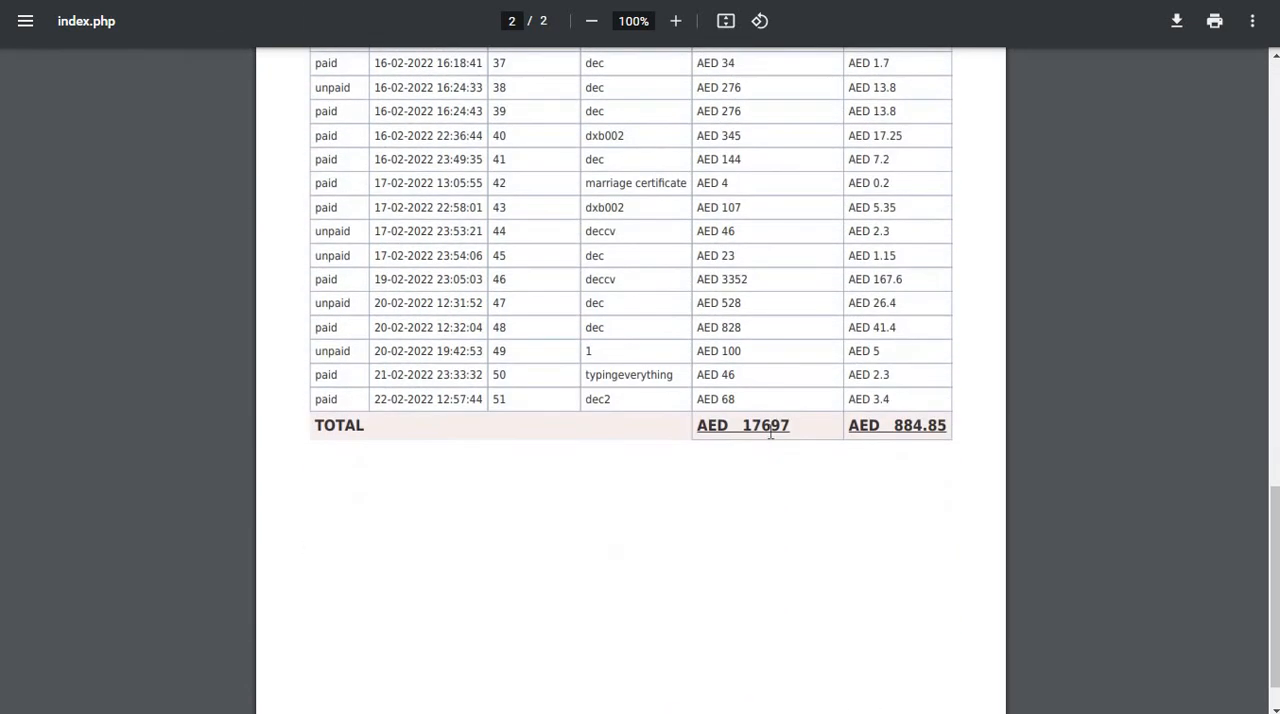
pyautogui.doubleClick(768, 427)
pyautogui.tripleClick(908, 427)
pyautogui.scroll(14, 906, 467)
pyautogui.scroll(-4, 890, 320)
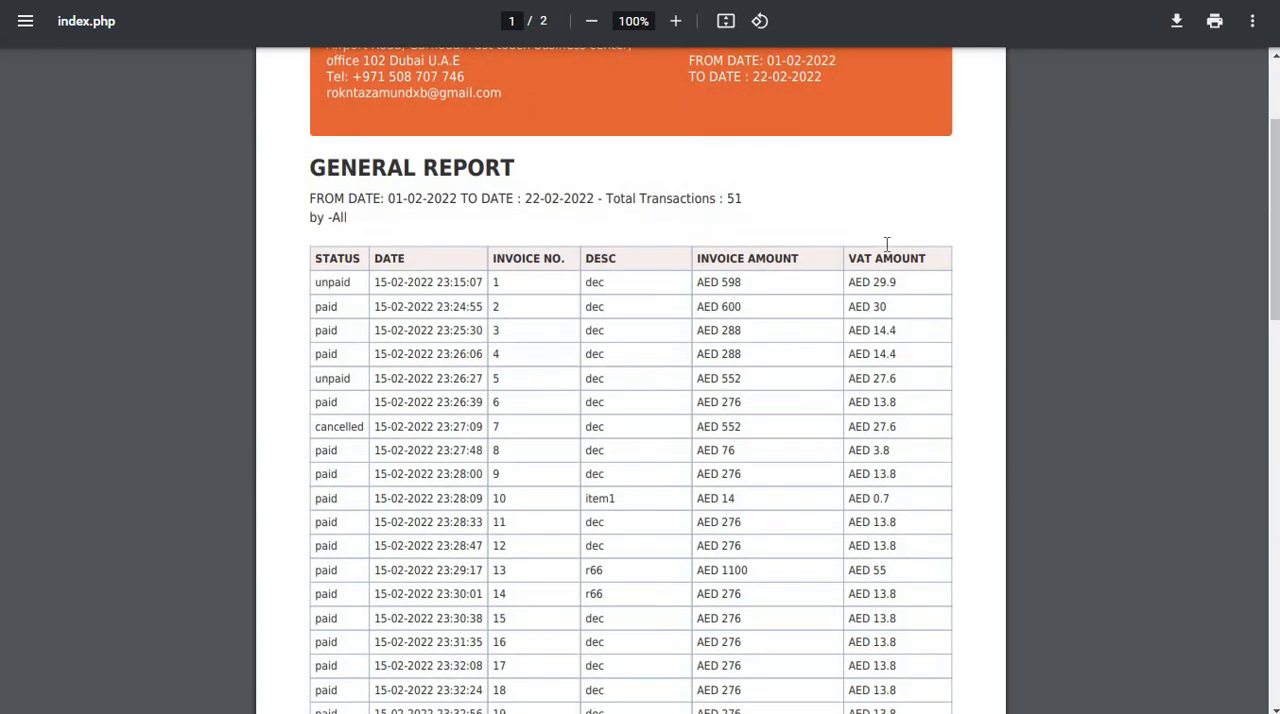
pyautogui.scroll(4, 826, 290)
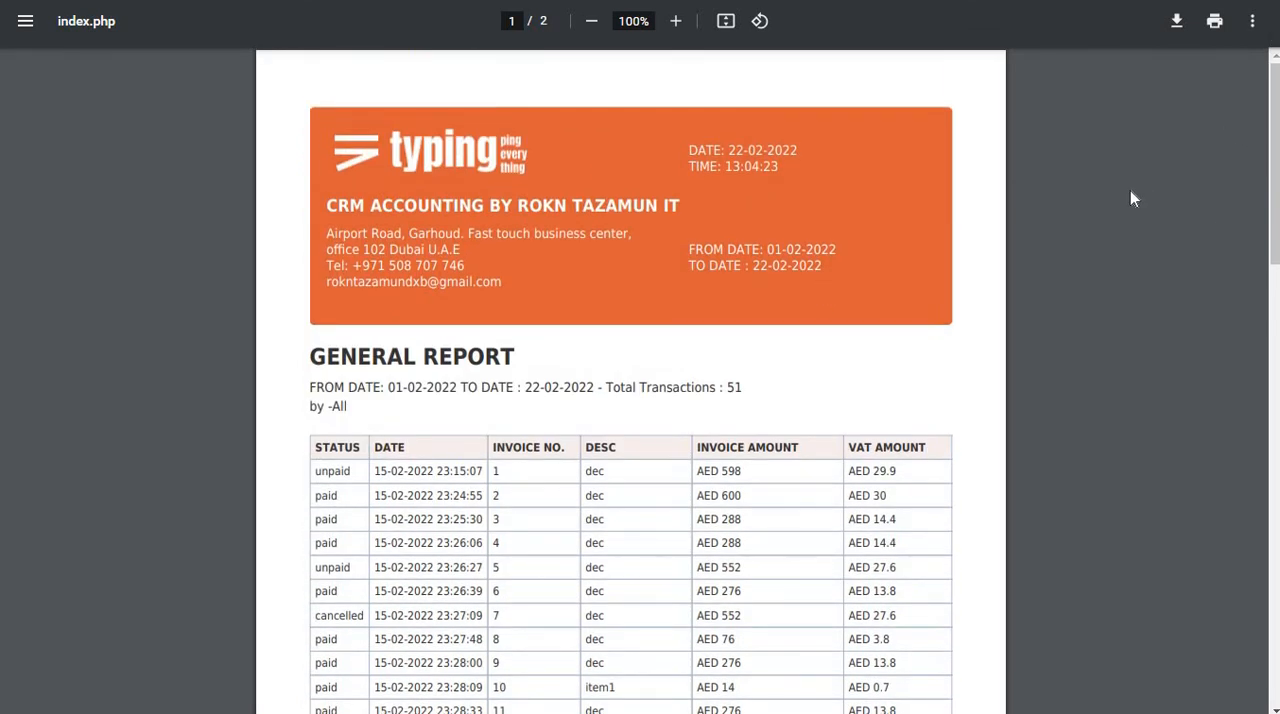
pyautogui.press('F11')
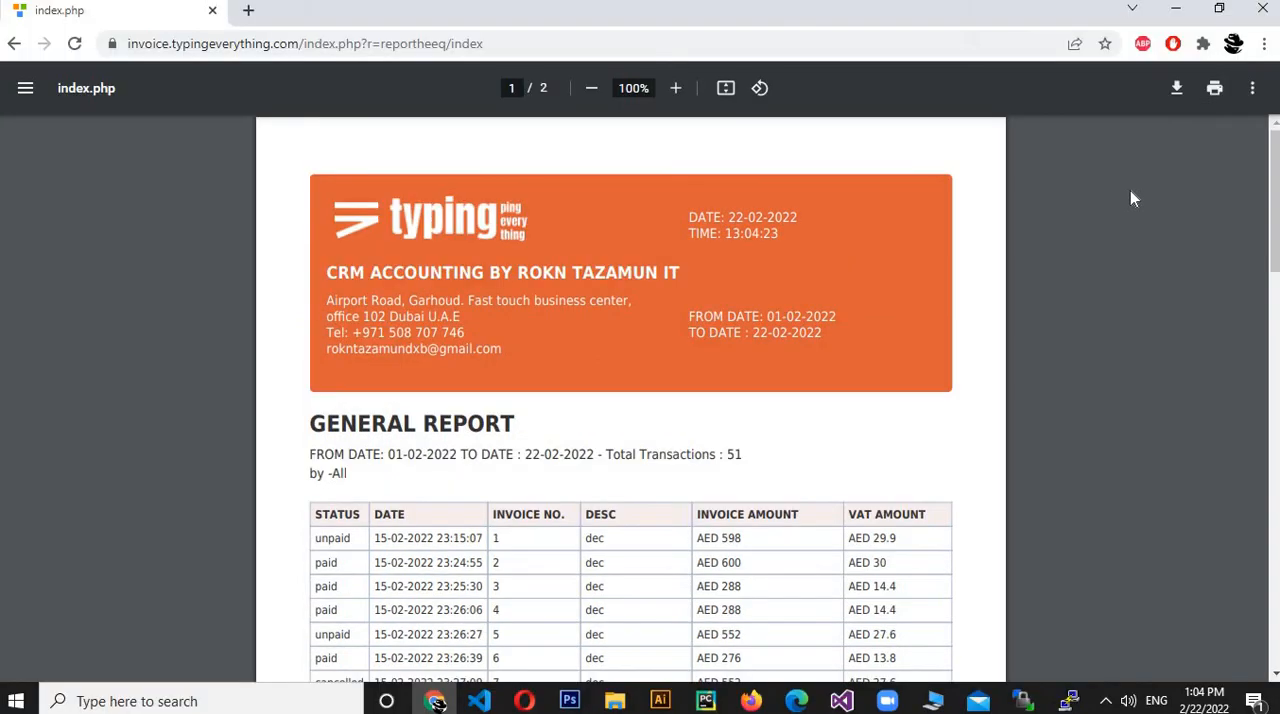
# Go back from the generated general report and open the VAT Report page in full screen.
pyautogui.click(1264, 43)
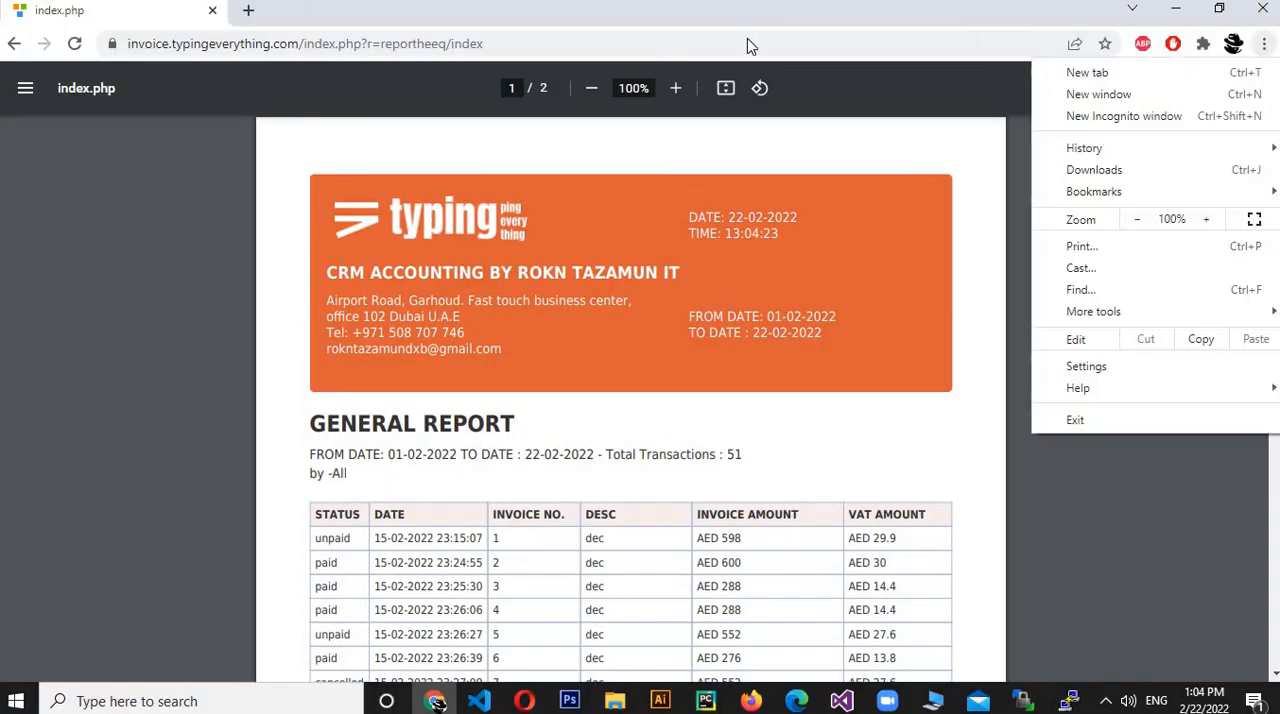
pyautogui.click(8, 49)
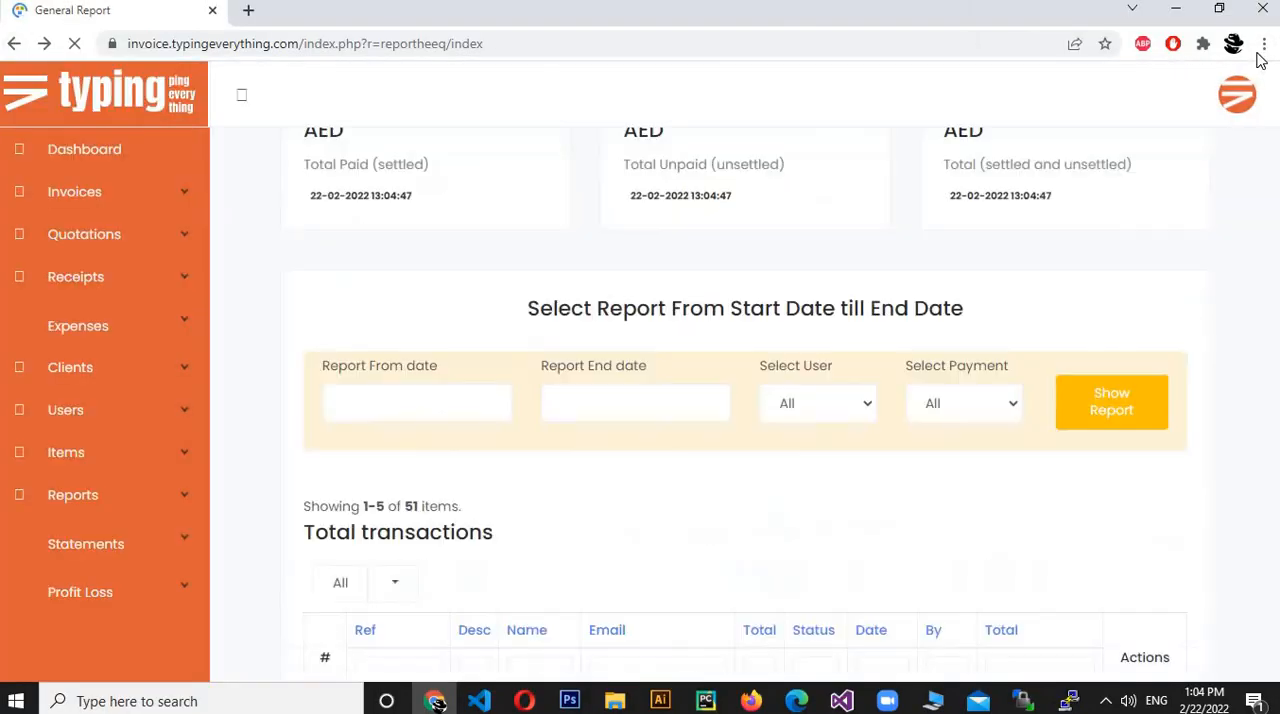
pyautogui.click(1264, 43)
pyautogui.click(1254, 219)
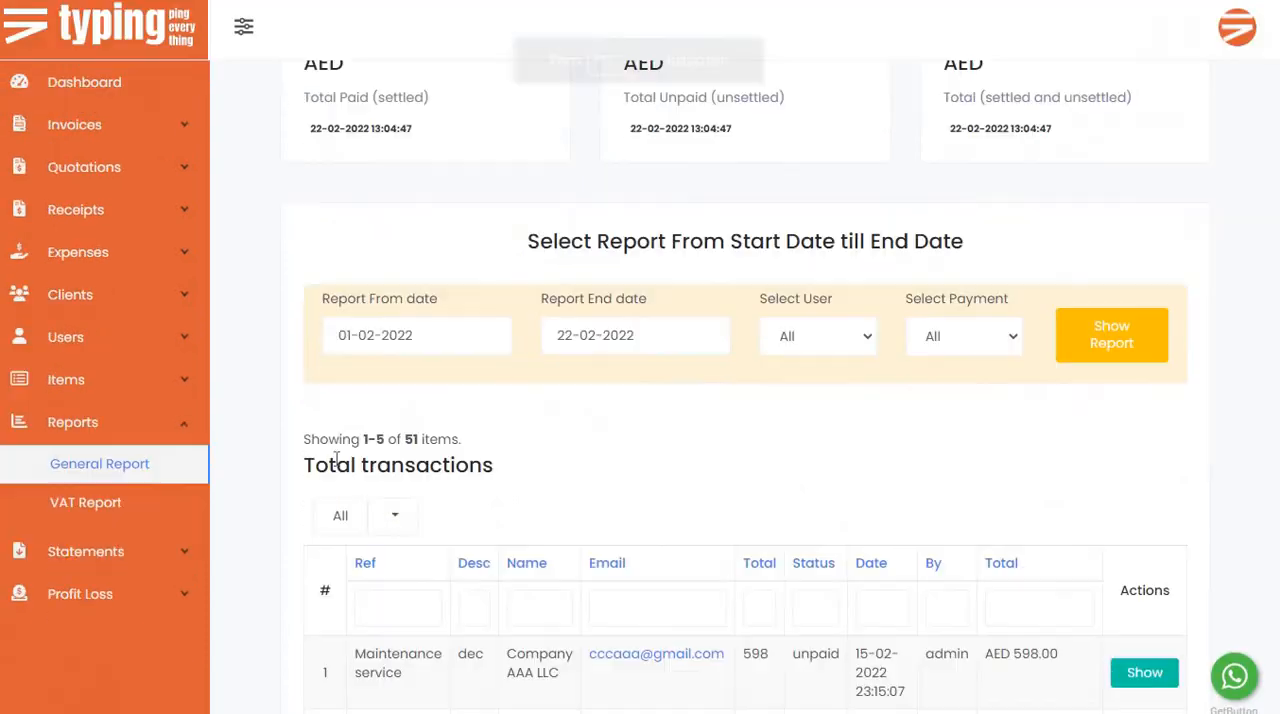
pyautogui.click(80, 510)
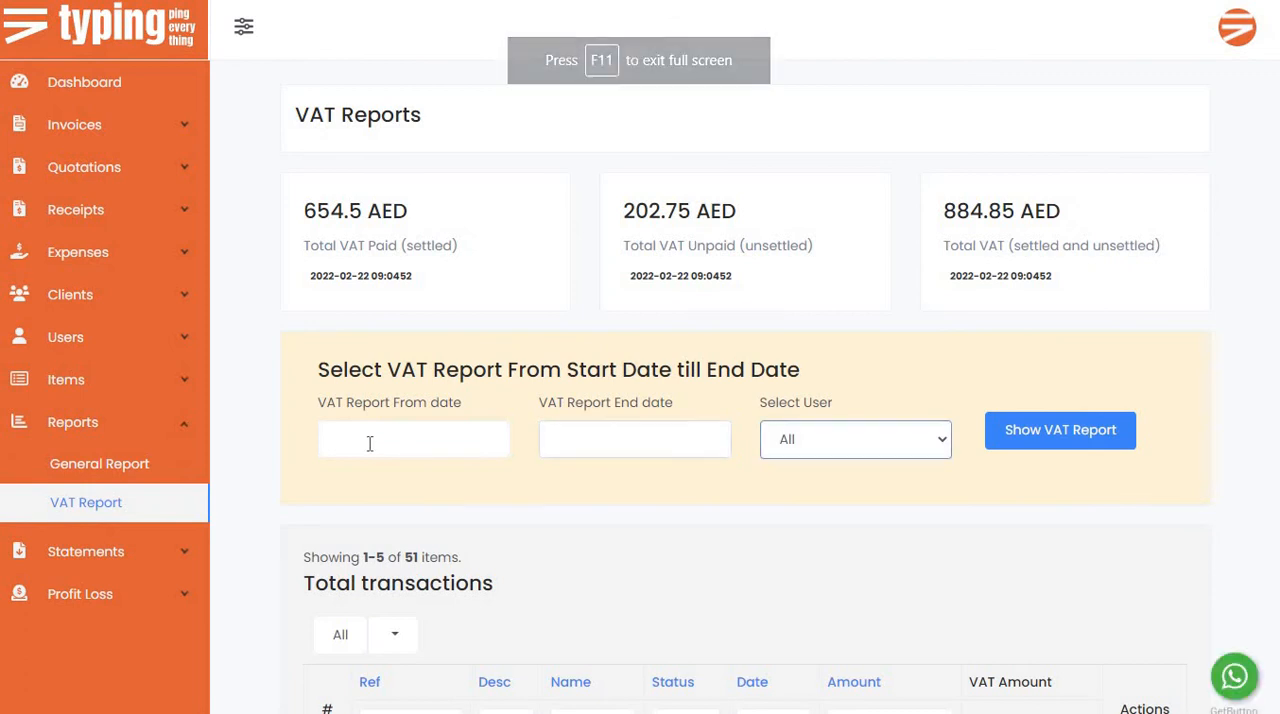
# Set the VAT report period to run from 01-02-2022 to 22-02-2022.
pyautogui.click(366, 443)
pyautogui.click(410, 548)
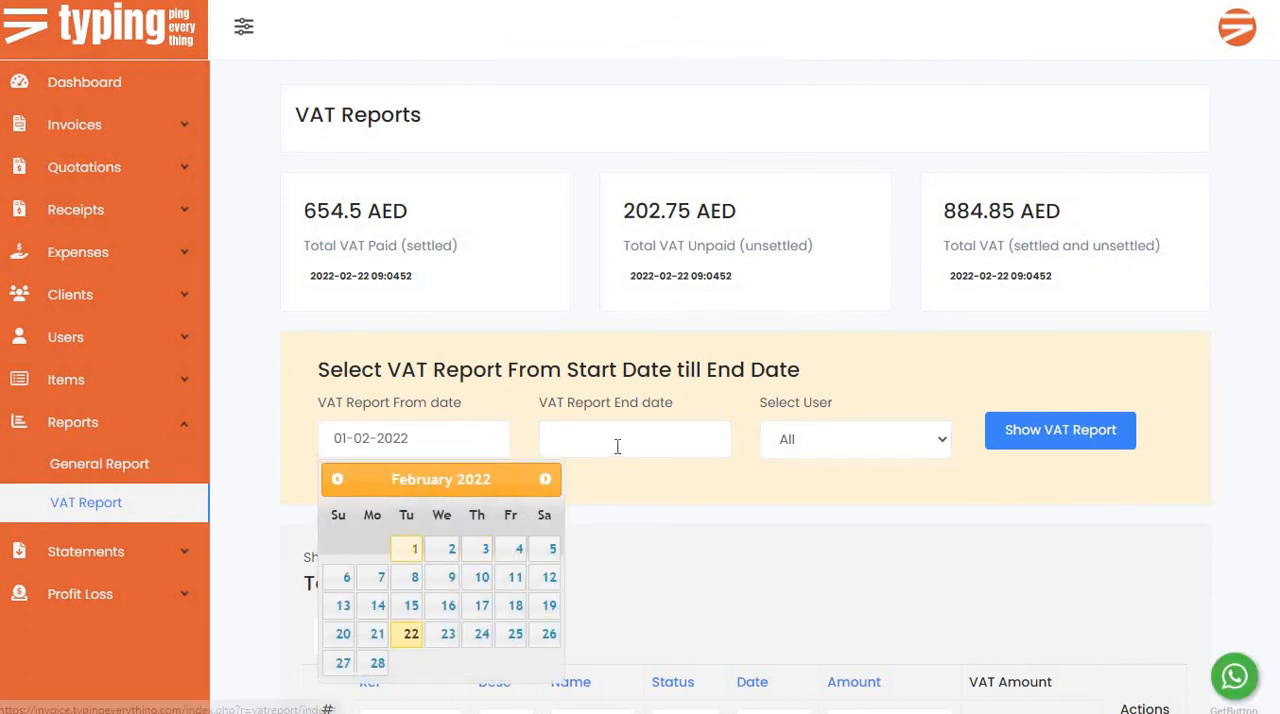
pyautogui.click(631, 645)
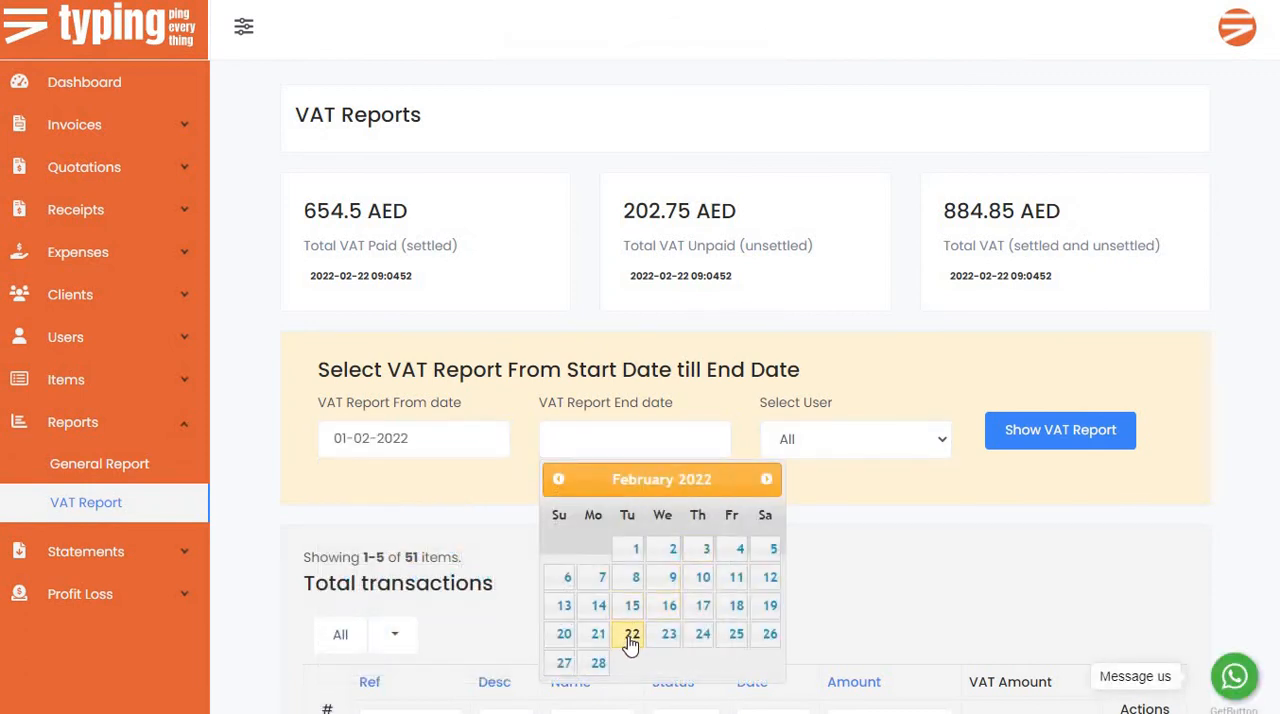
pyautogui.click(631, 645)
# Review the user filter choices, keep All selected, and generate the VAT report for the chosen period.
pyautogui.click(857, 451)
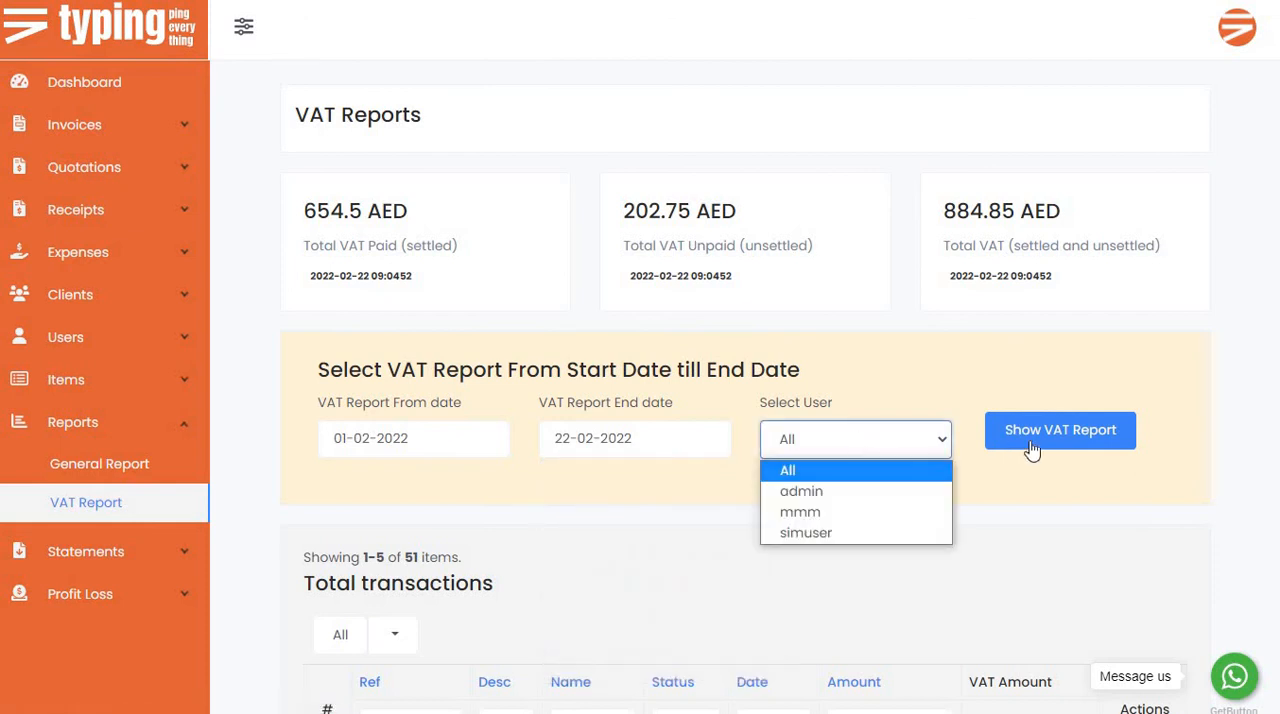
pyautogui.click(1033, 452)
pyautogui.click(847, 452)
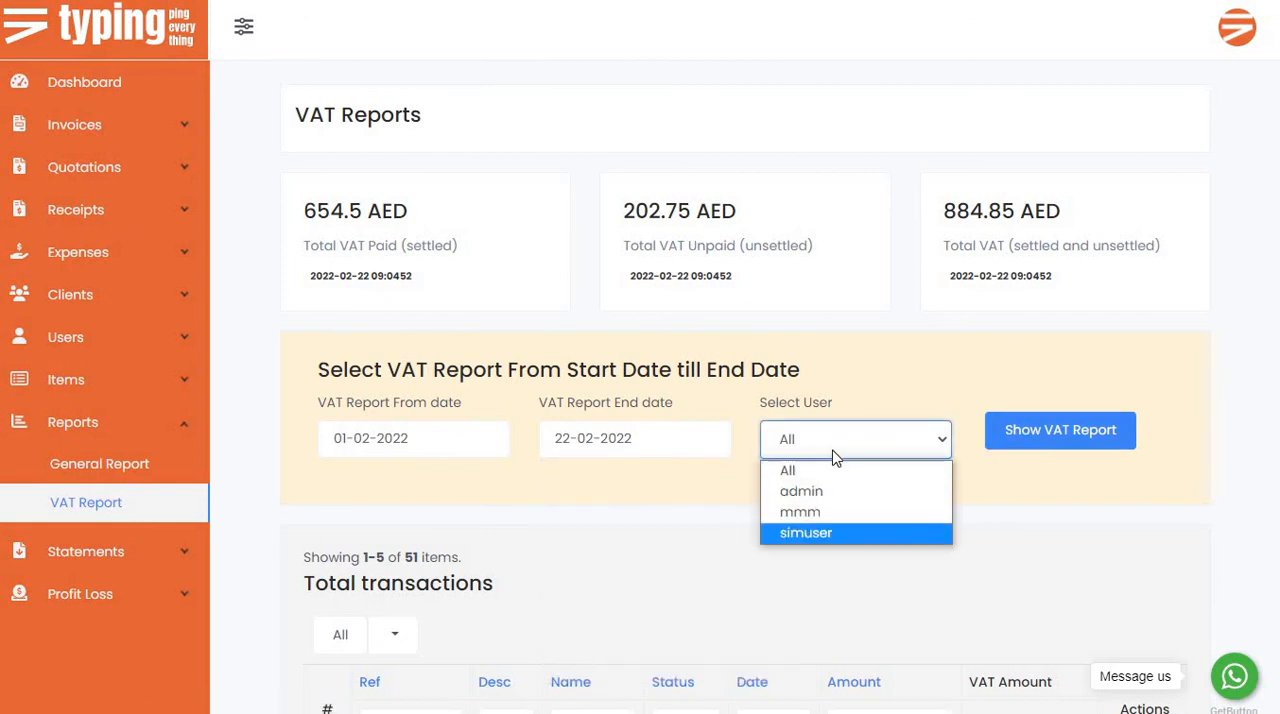
pyautogui.click(1040, 444)
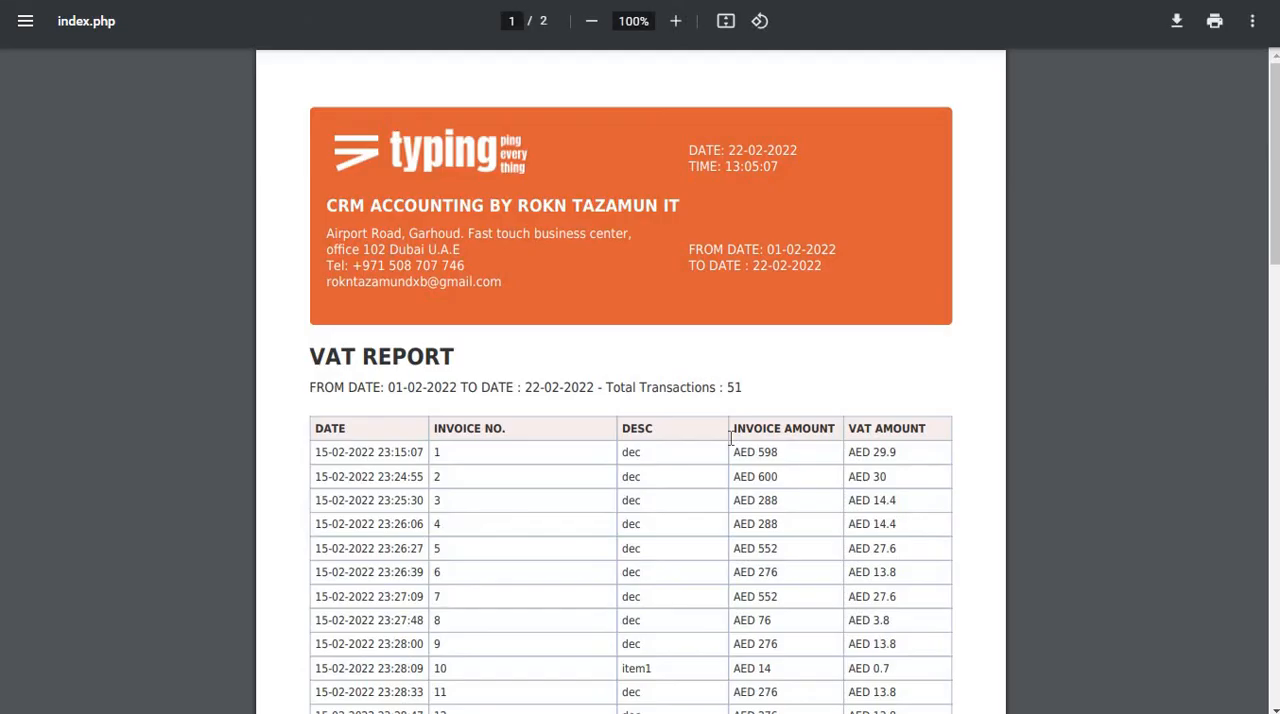
# Examine the generated VAT REPORT's invoice rows and the total invoice and VAT amounts on its last page.
pyautogui.scroll(-8, 368, 381)
pyautogui.scroll(1, 626, 477)
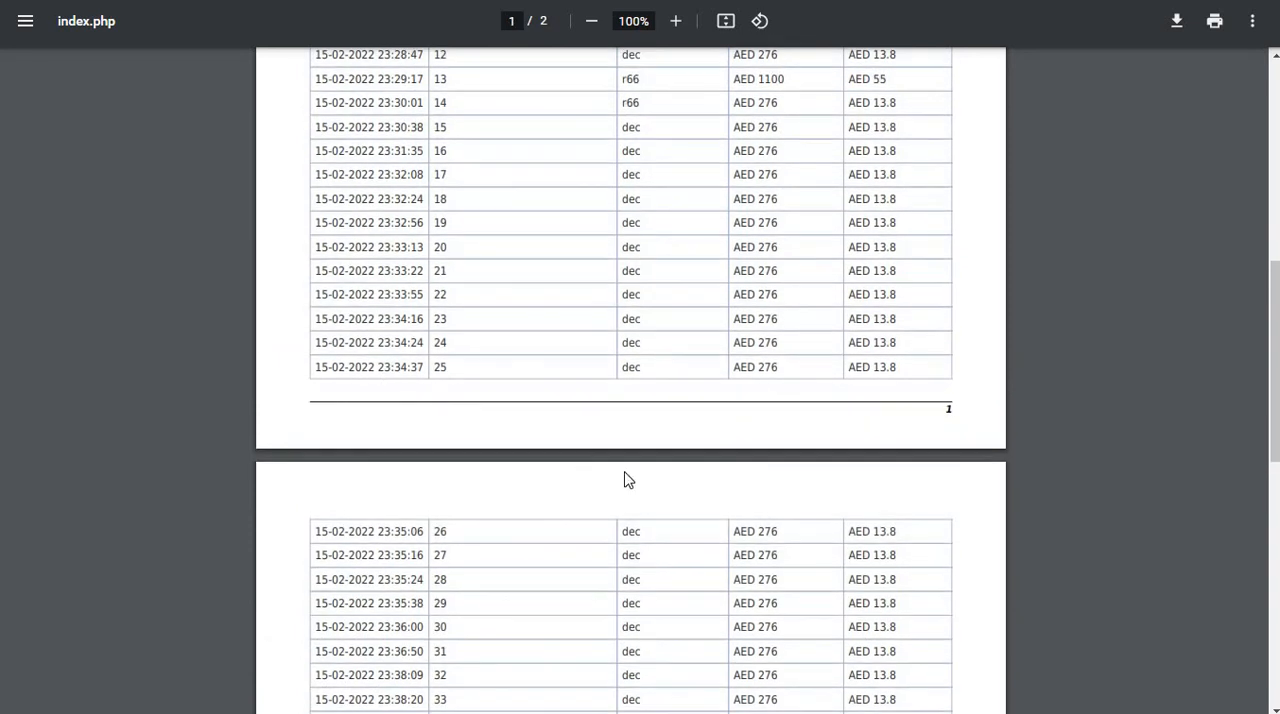
pyautogui.scroll(-8, 766, 491)
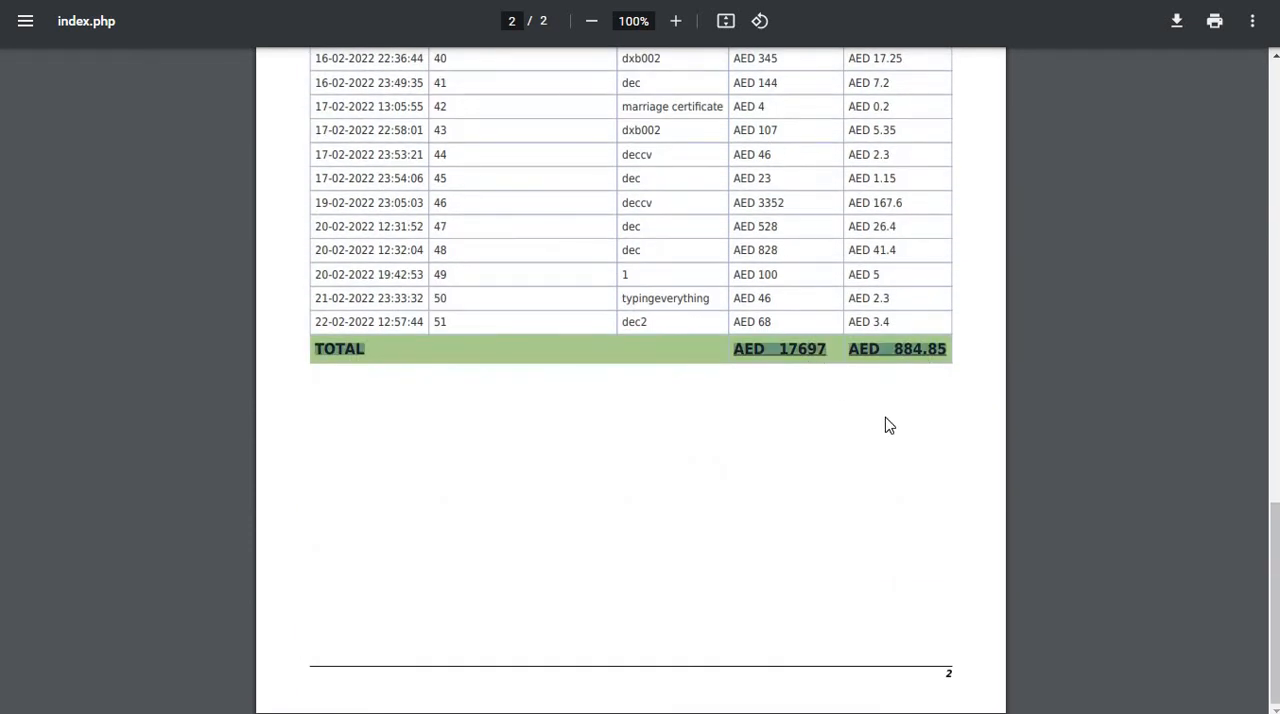
pyautogui.scroll(15, 886, 415)
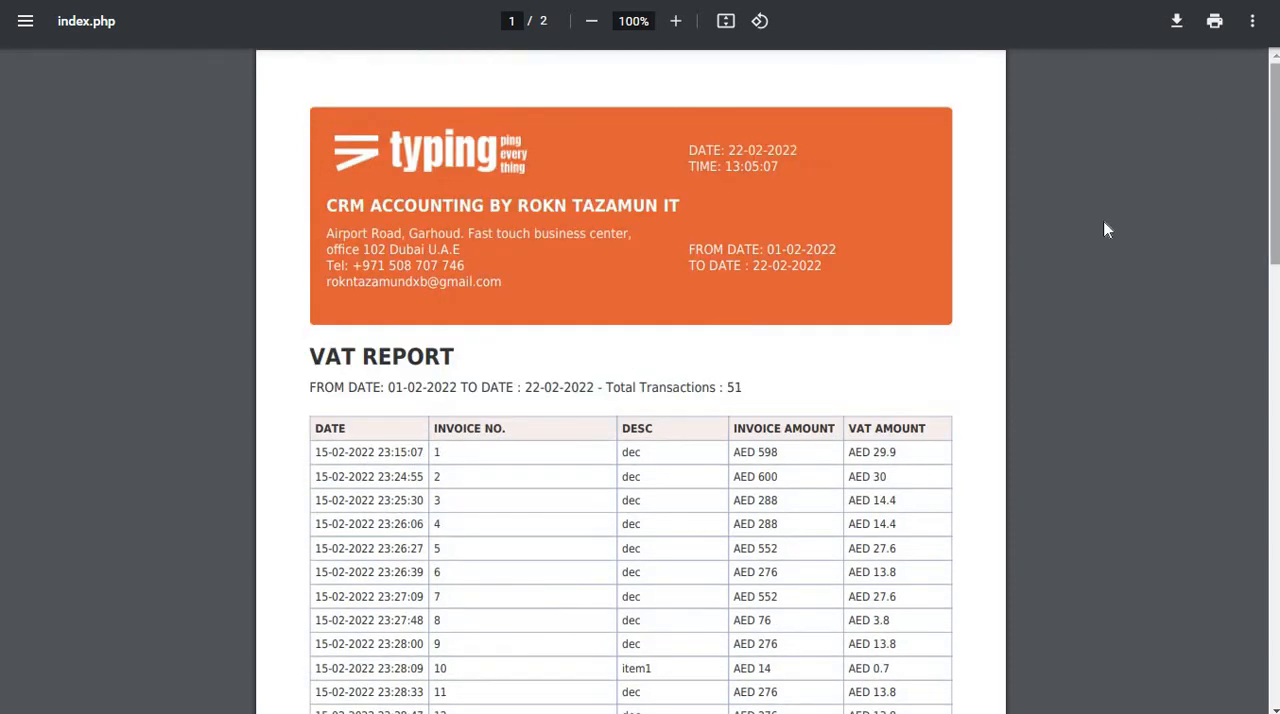